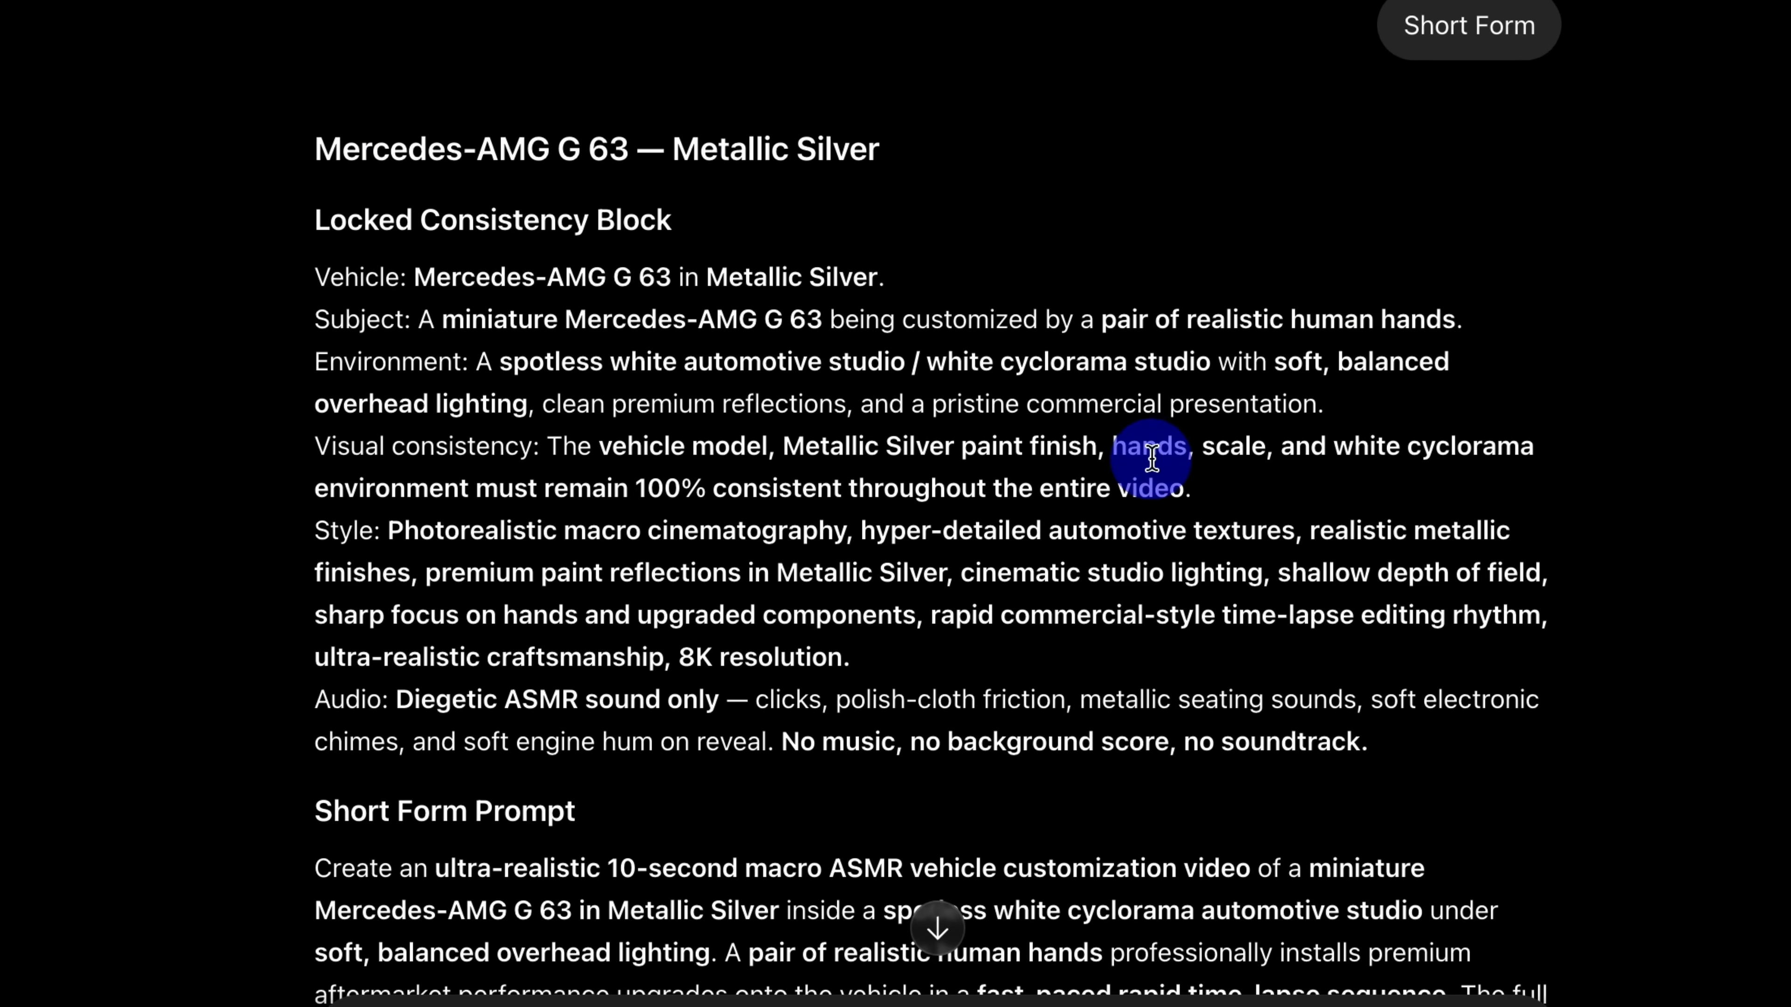
# Step: Read through the Locked Consistency Block and the introduction of the Short Form Prompt for the Mercedes-AMG G 63
pyautogui.scroll(-1, 1152, 459)
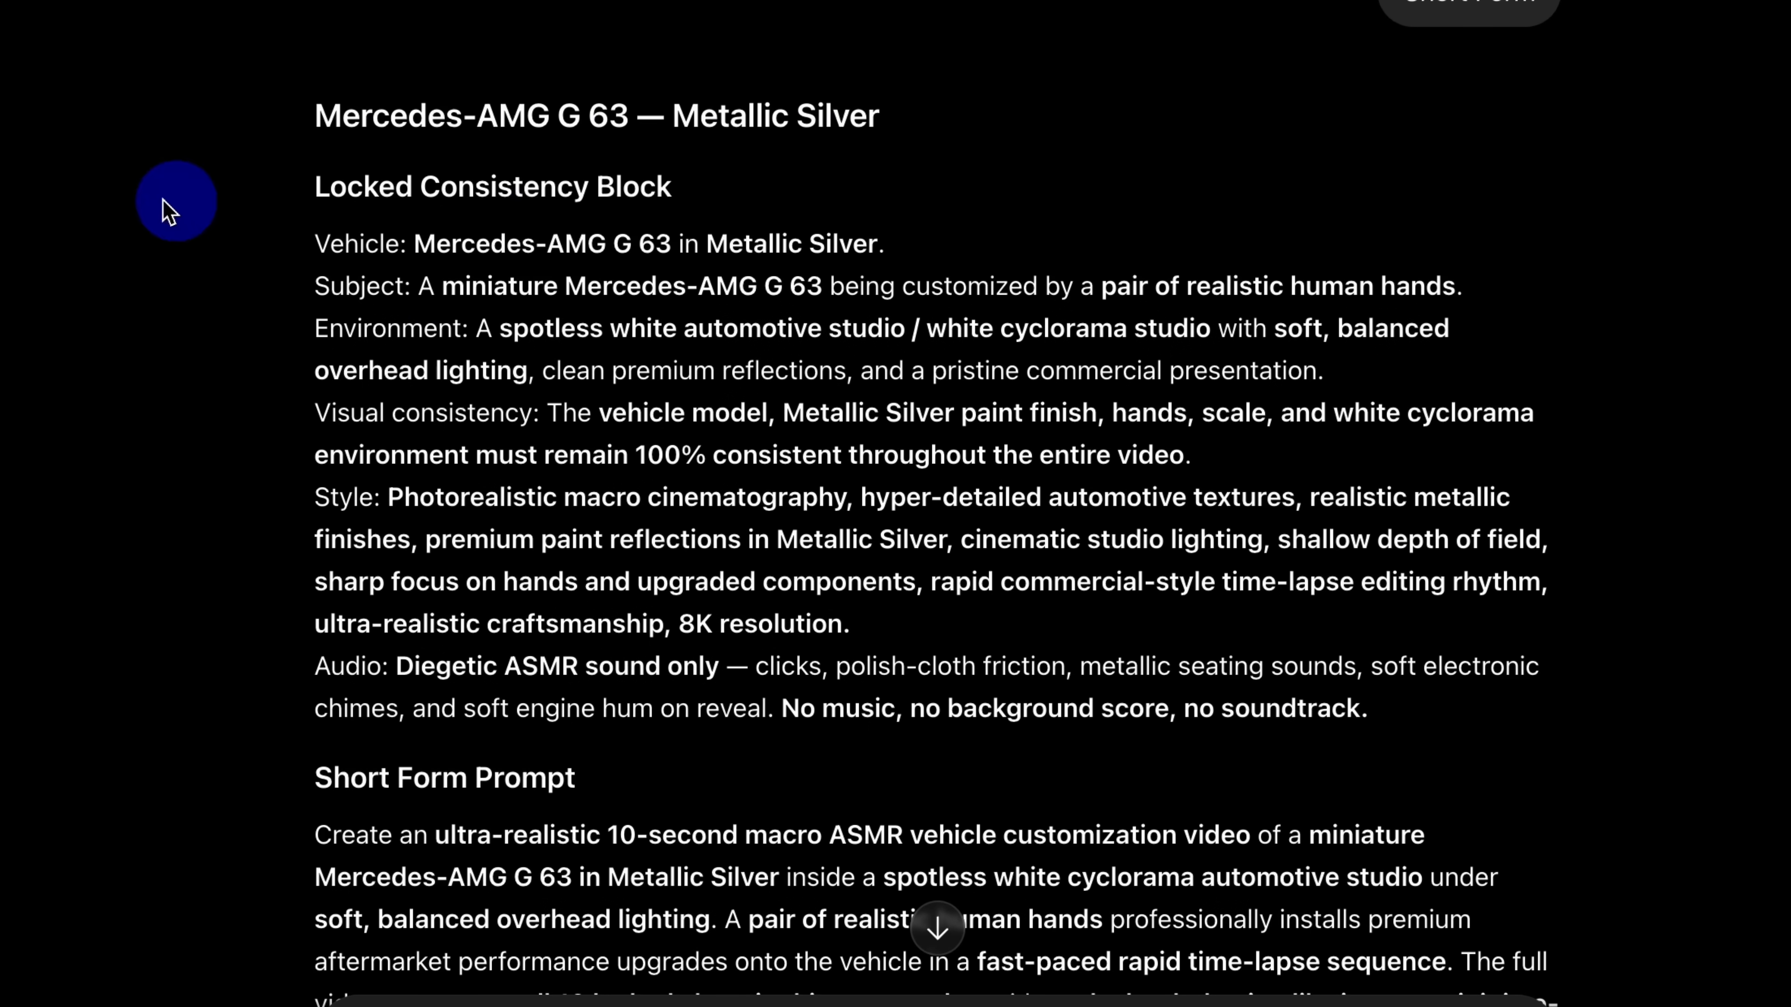
pyautogui.moveTo(328, 183); pyautogui.dragTo(783, 211)
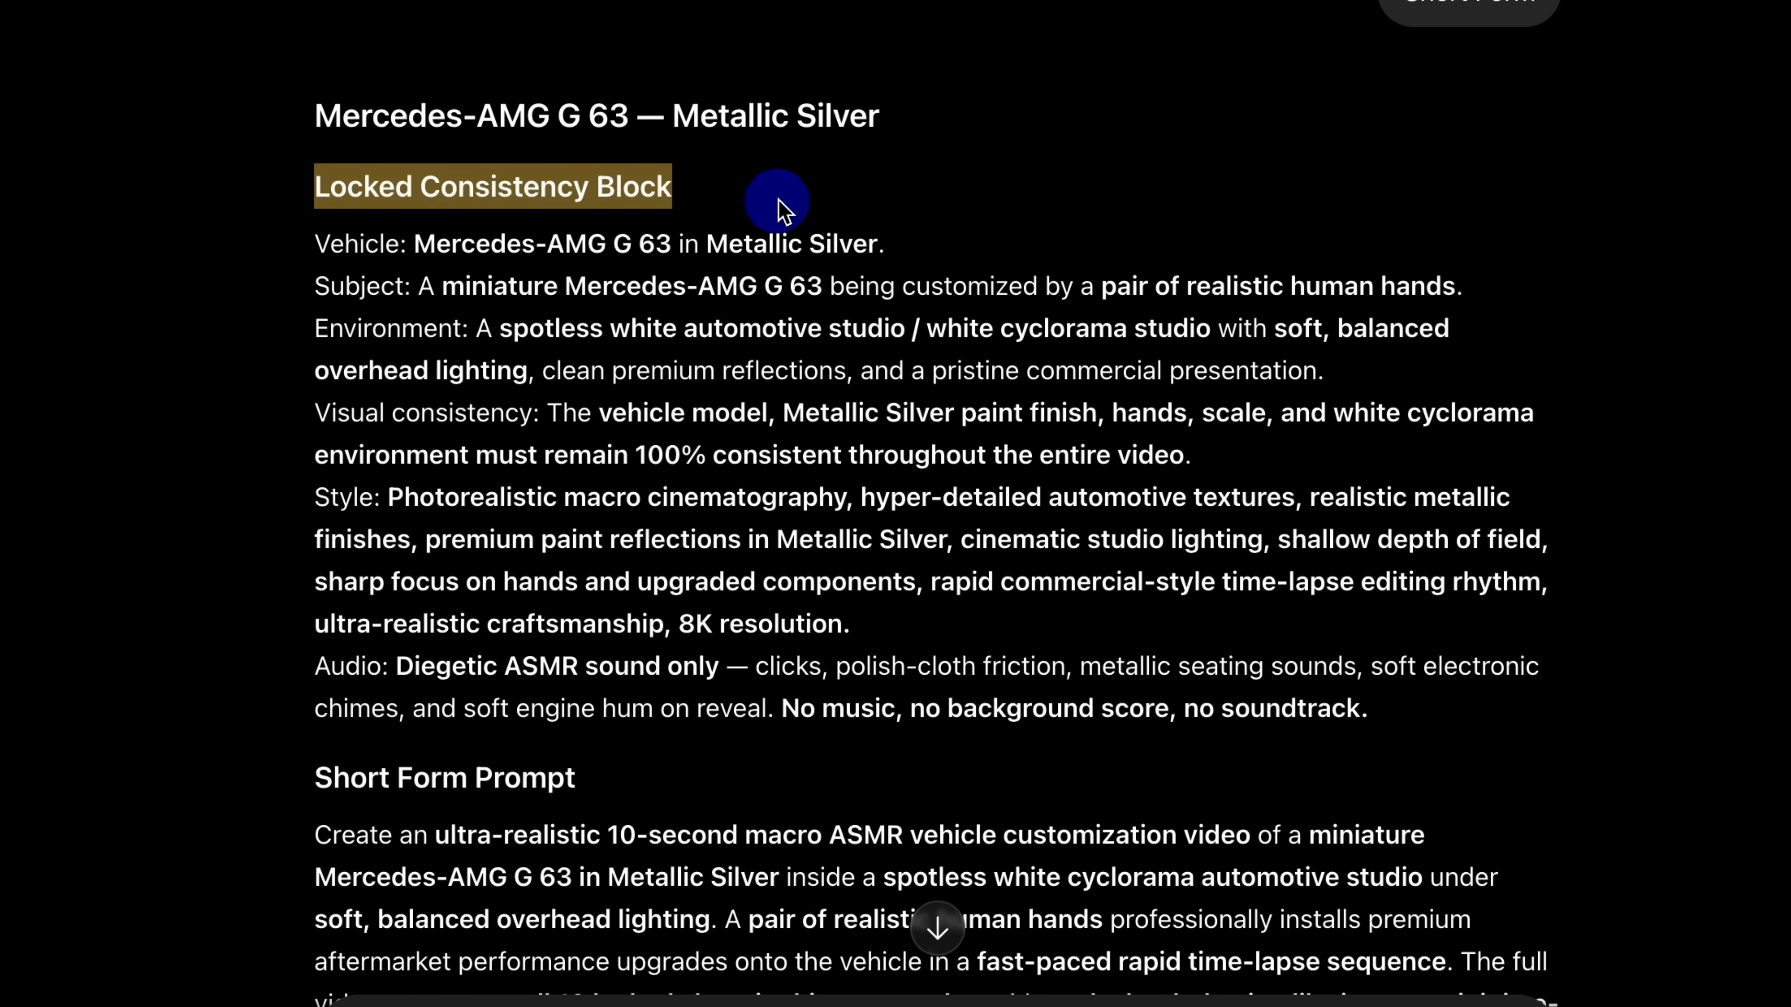
pyautogui.click(783, 210)
pyautogui.scroll(-3, 762, 374)
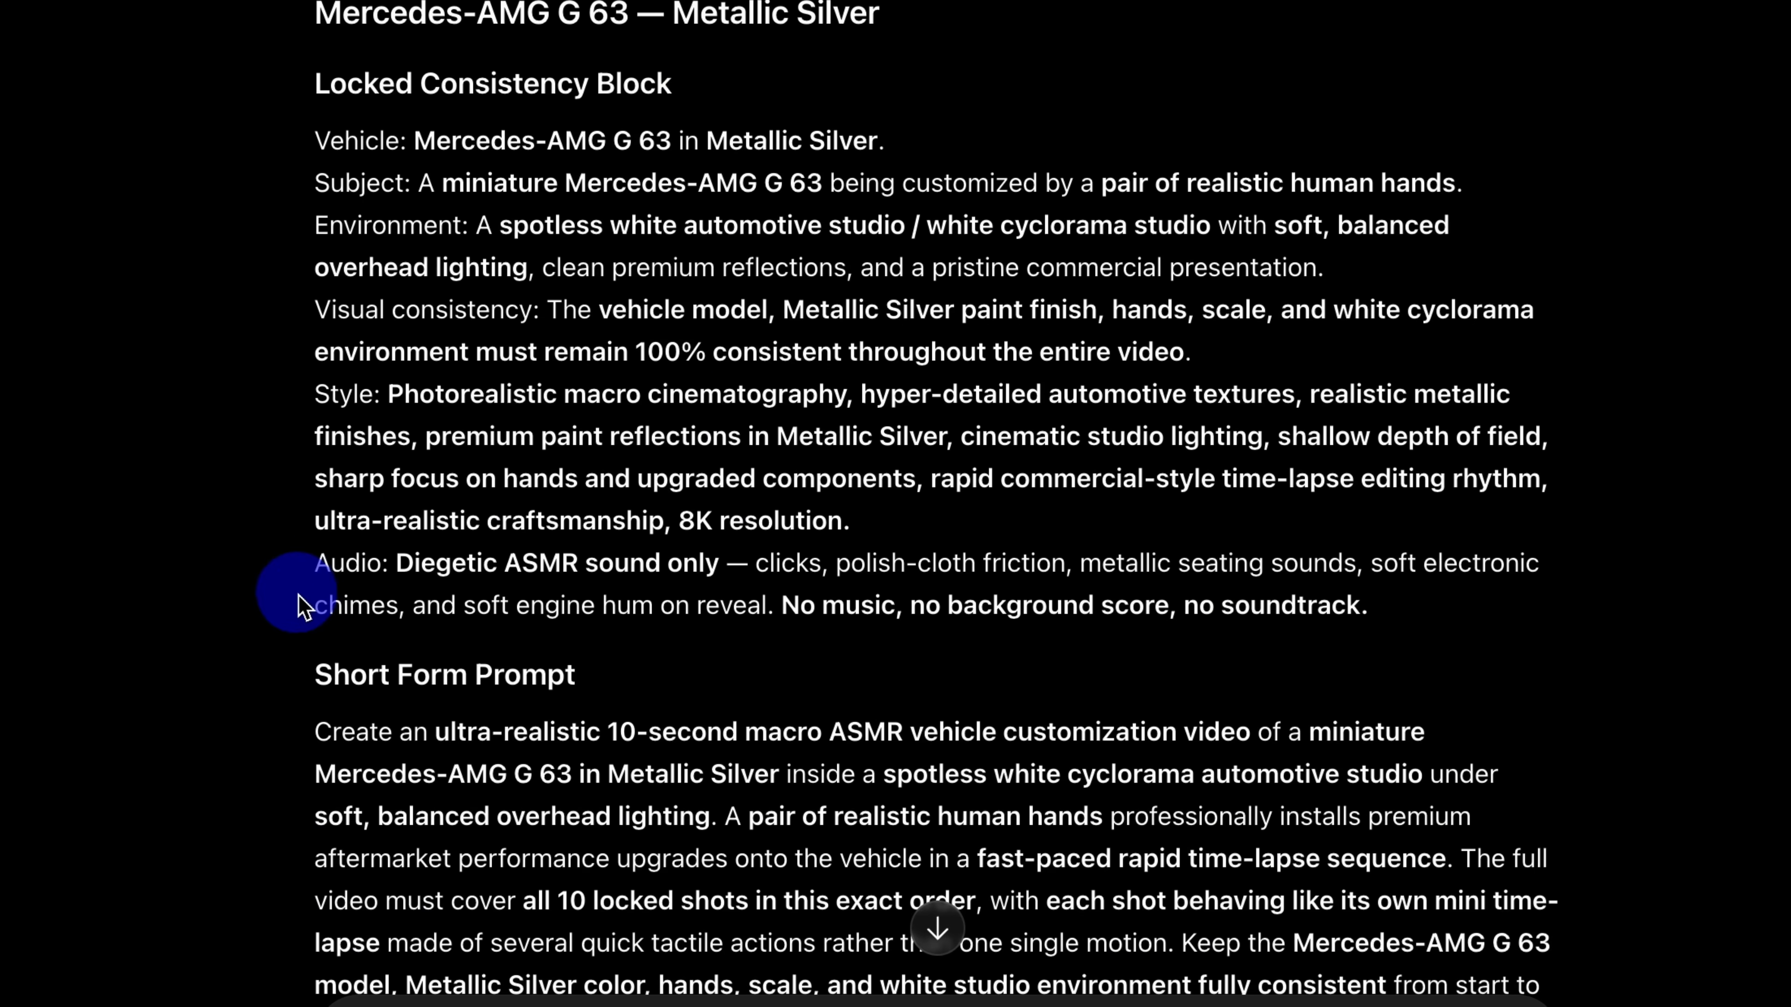
pyautogui.moveTo(311, 674); pyautogui.dragTo(458, 674)
pyautogui.click(224, 672)
pyautogui.scroll(-14, 832, 677)
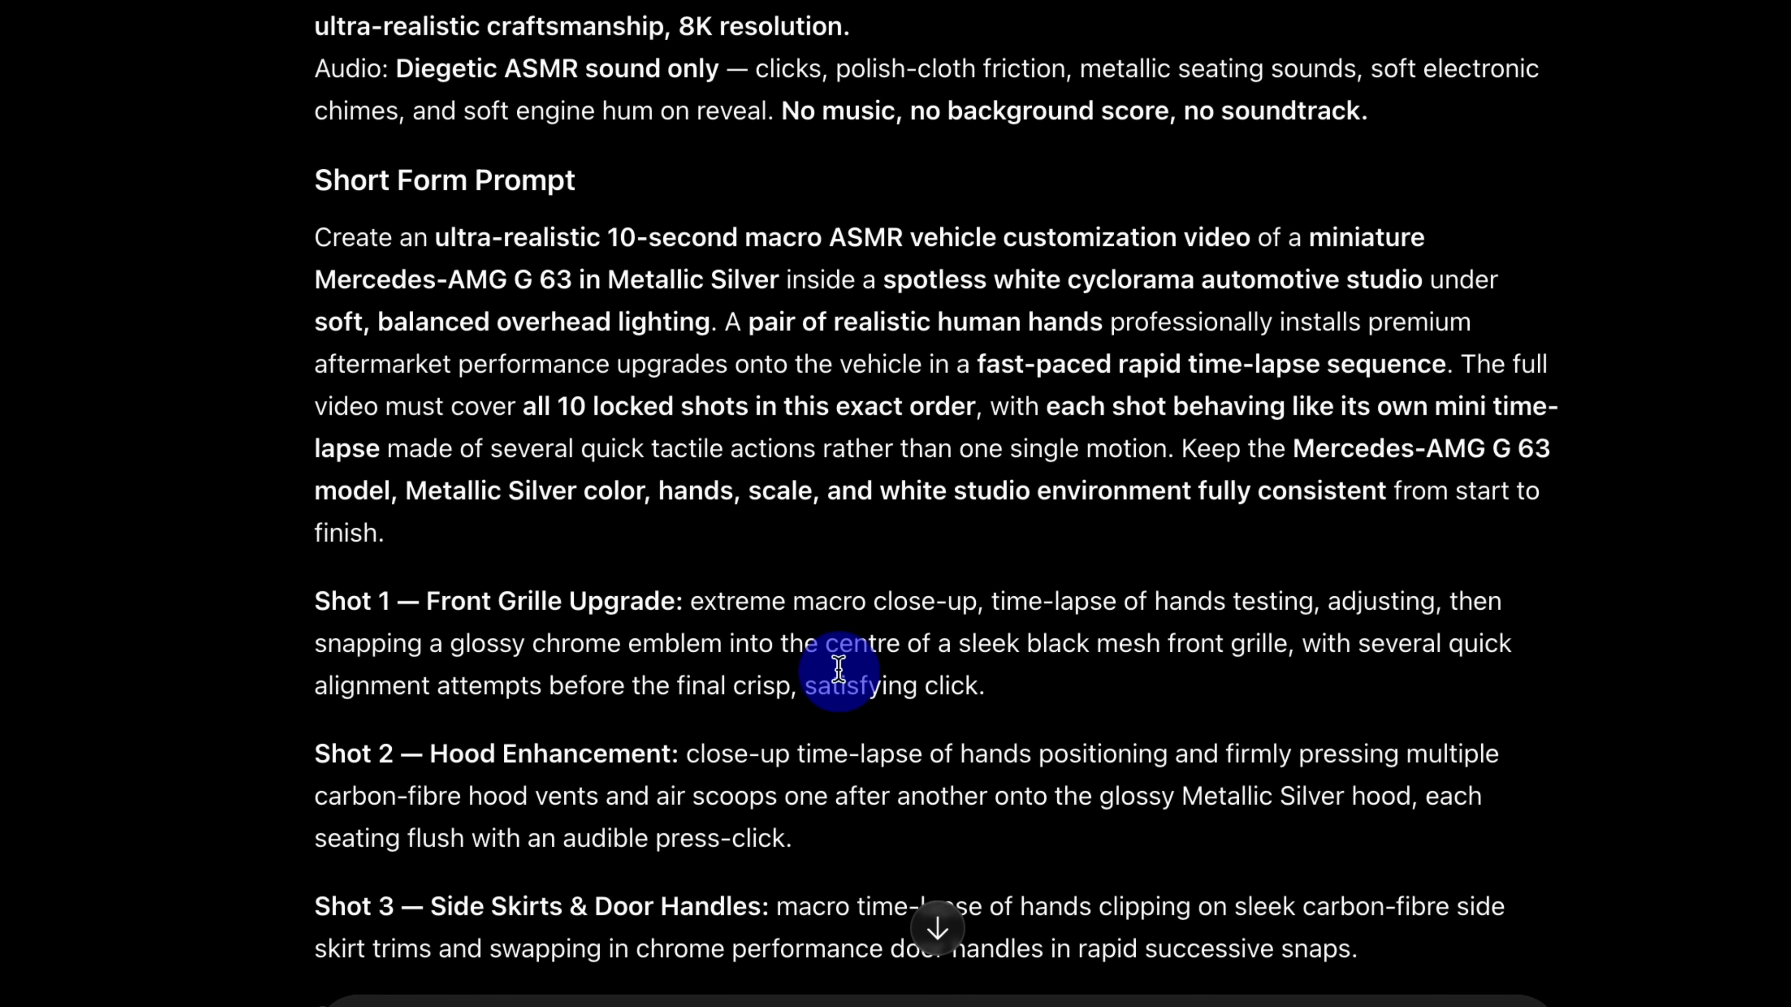
# Step: Review the ten shot descriptions and the closing pacing and sound instructions of the Short Form Prompt
pyautogui.scroll(-20, 395, 515)
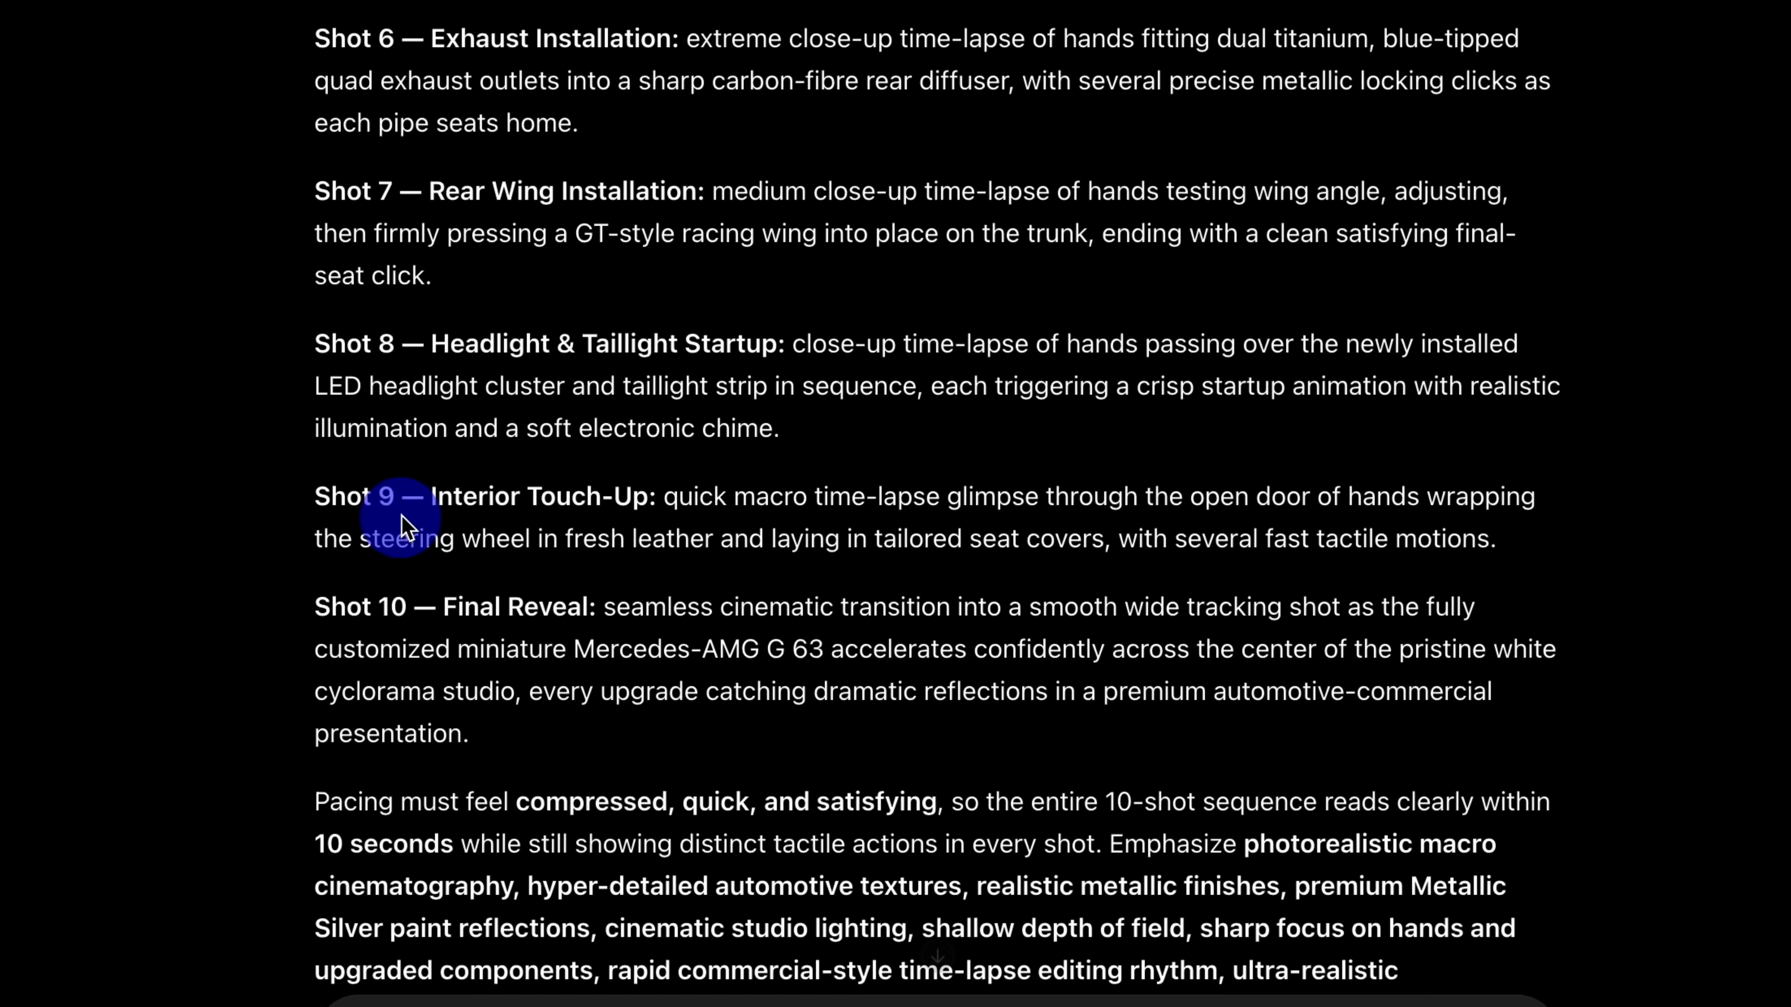
pyautogui.scroll(10, 339, 177)
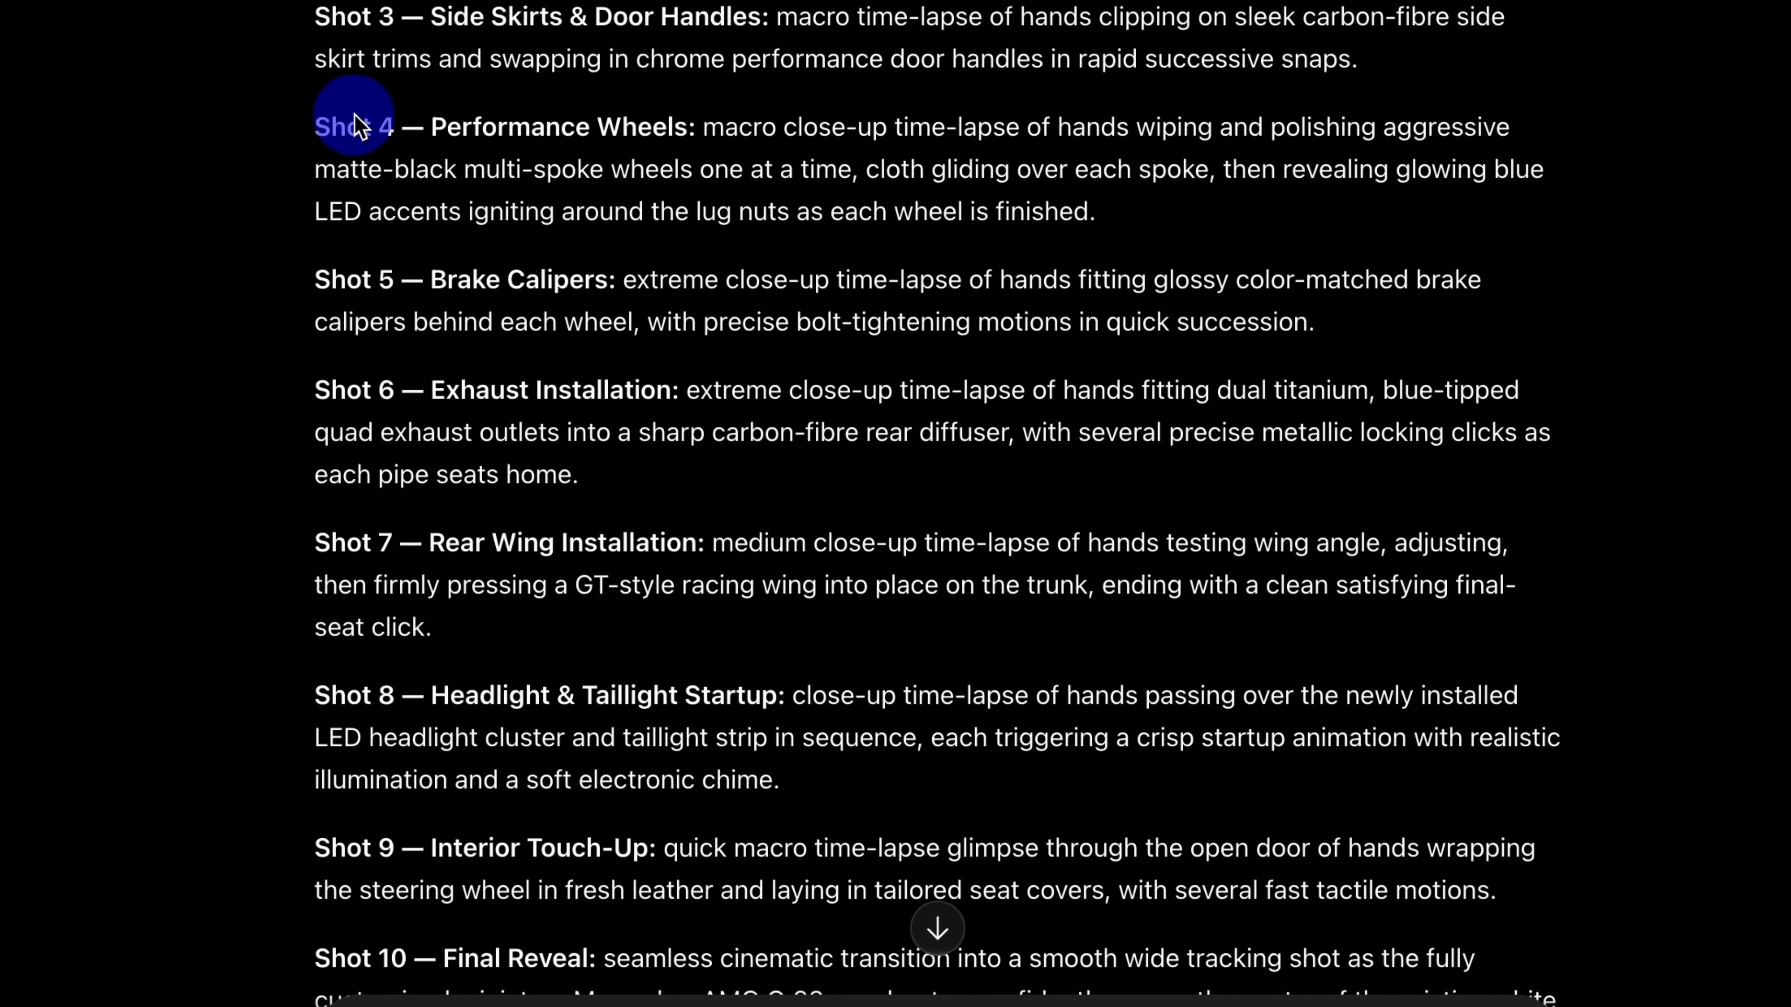
pyautogui.scroll(5, 358, 126)
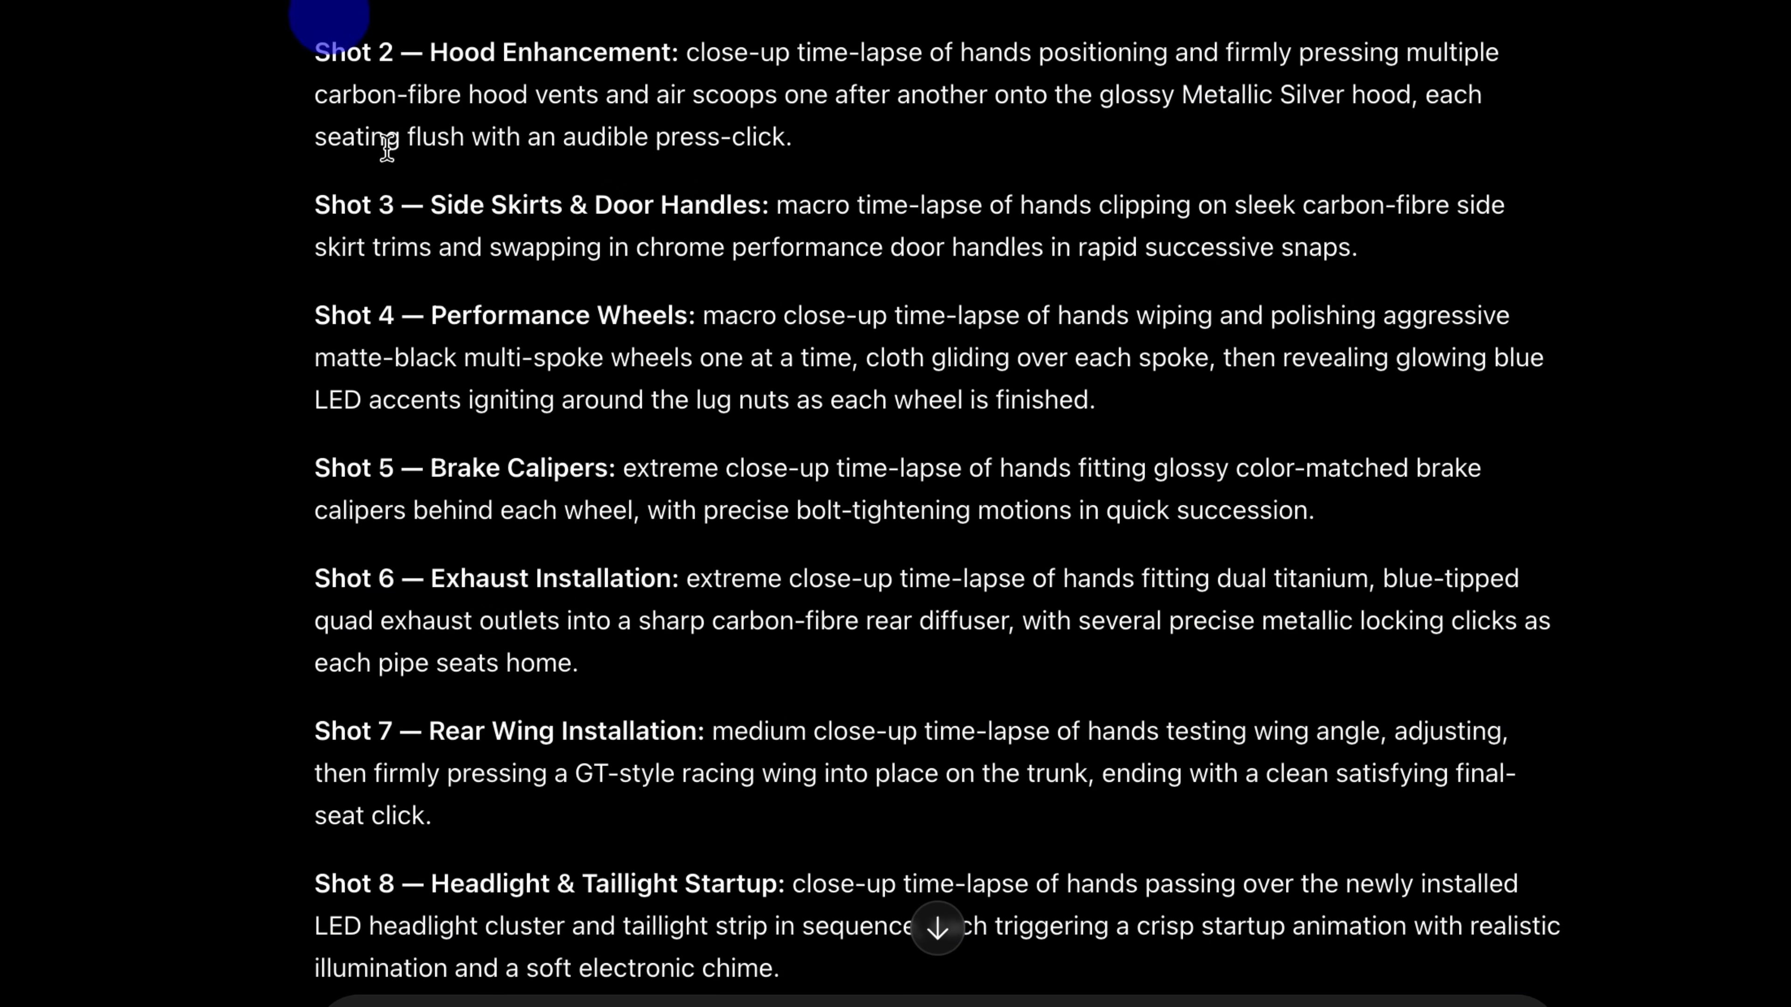
pyautogui.scroll(-7, 423, 303)
pyautogui.scroll(-5, 314, 762)
pyautogui.moveTo(315, 721); pyautogui.dragTo(395, 751)
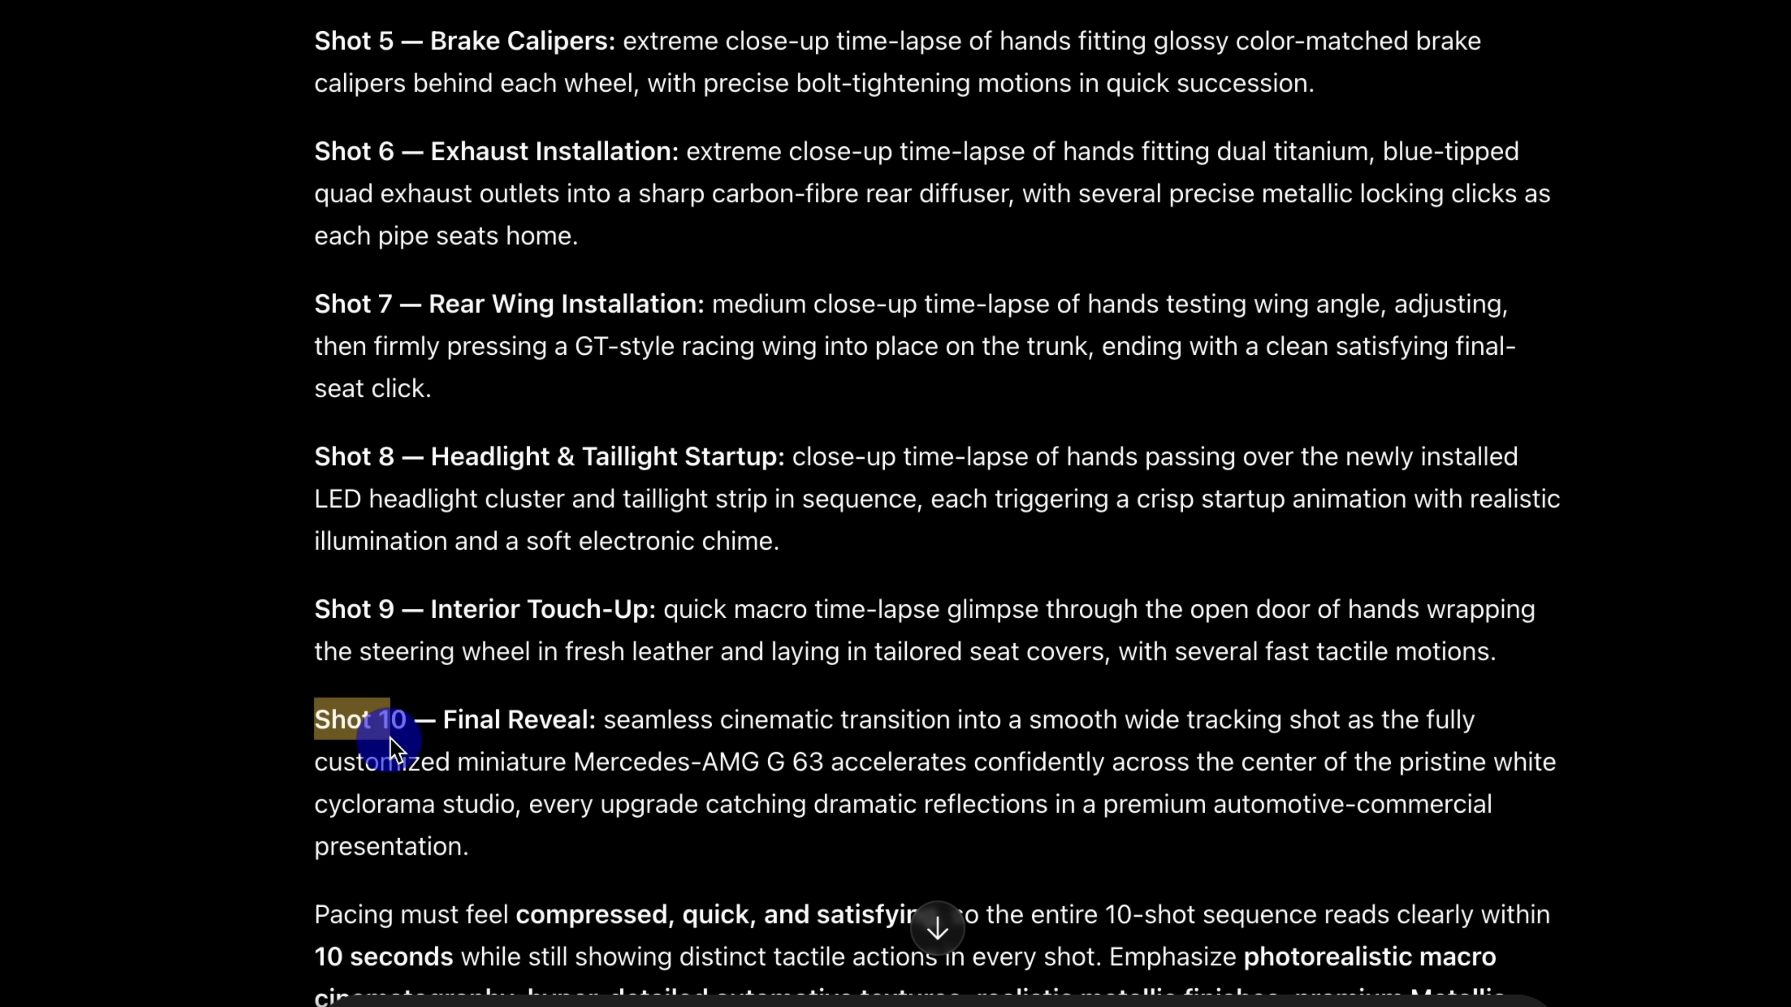
pyautogui.scroll(-6, 627, 771)
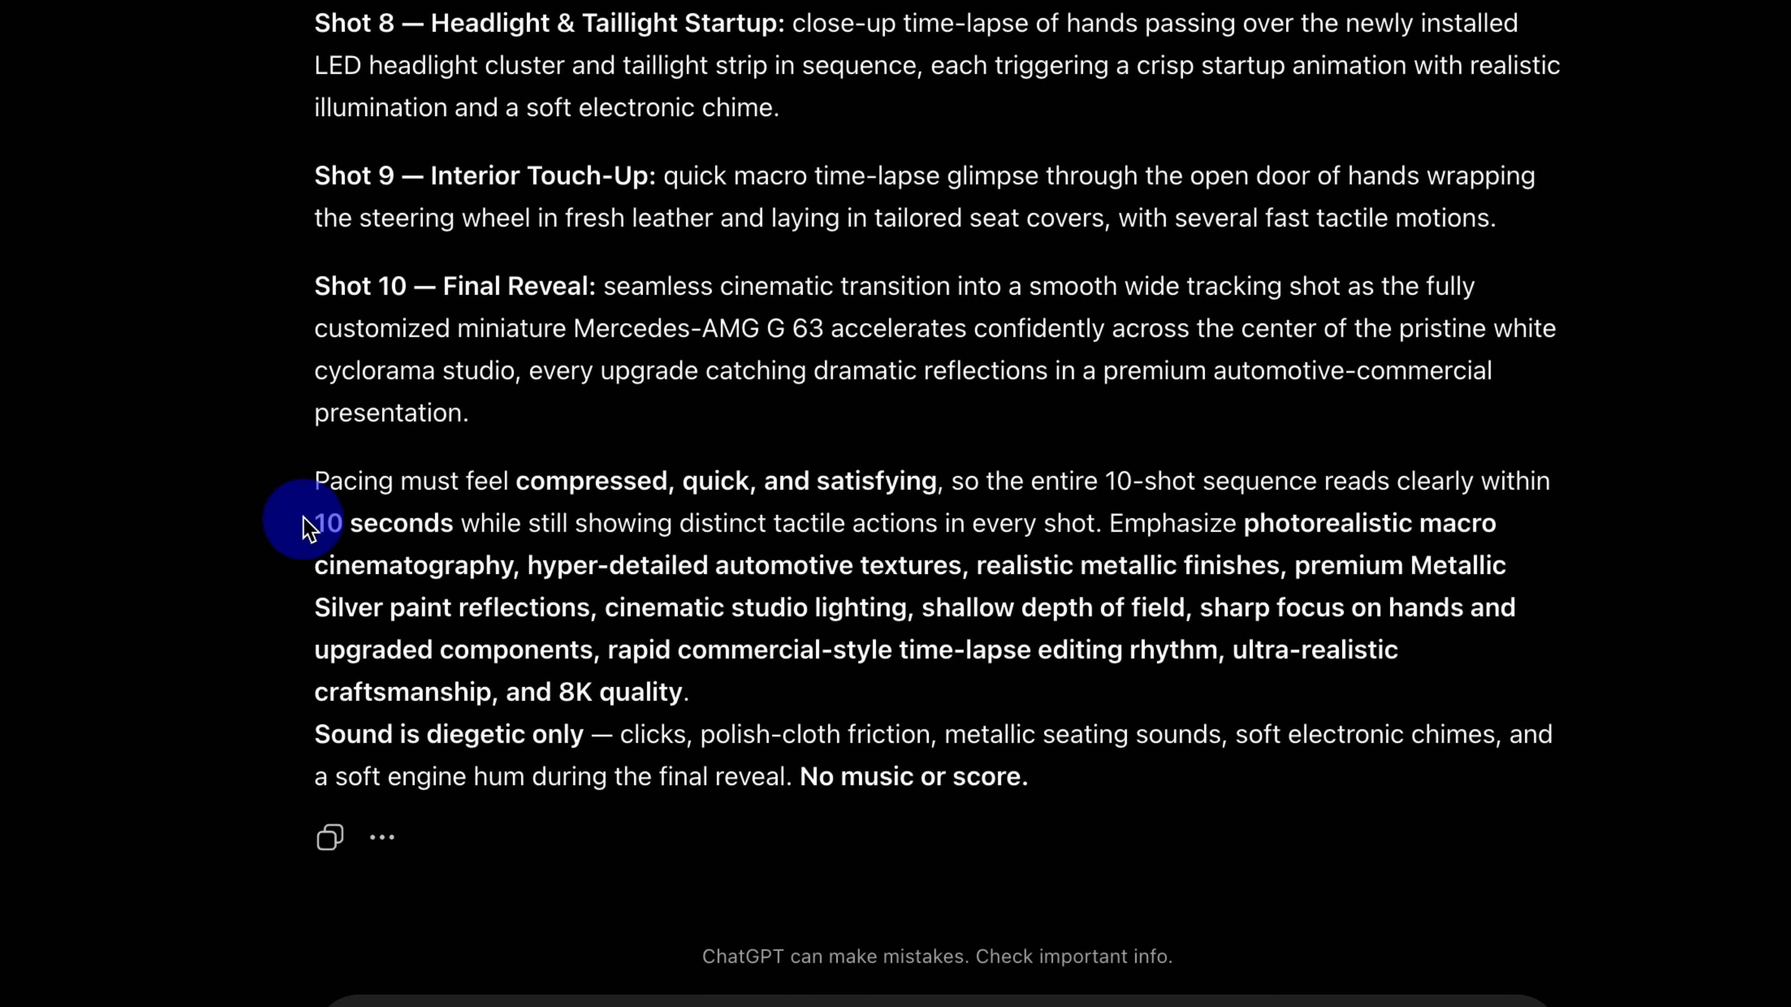
pyautogui.moveTo(316, 522); pyautogui.dragTo(409, 521)
pyautogui.moveTo(409, 522); pyautogui.dragTo(455, 522)
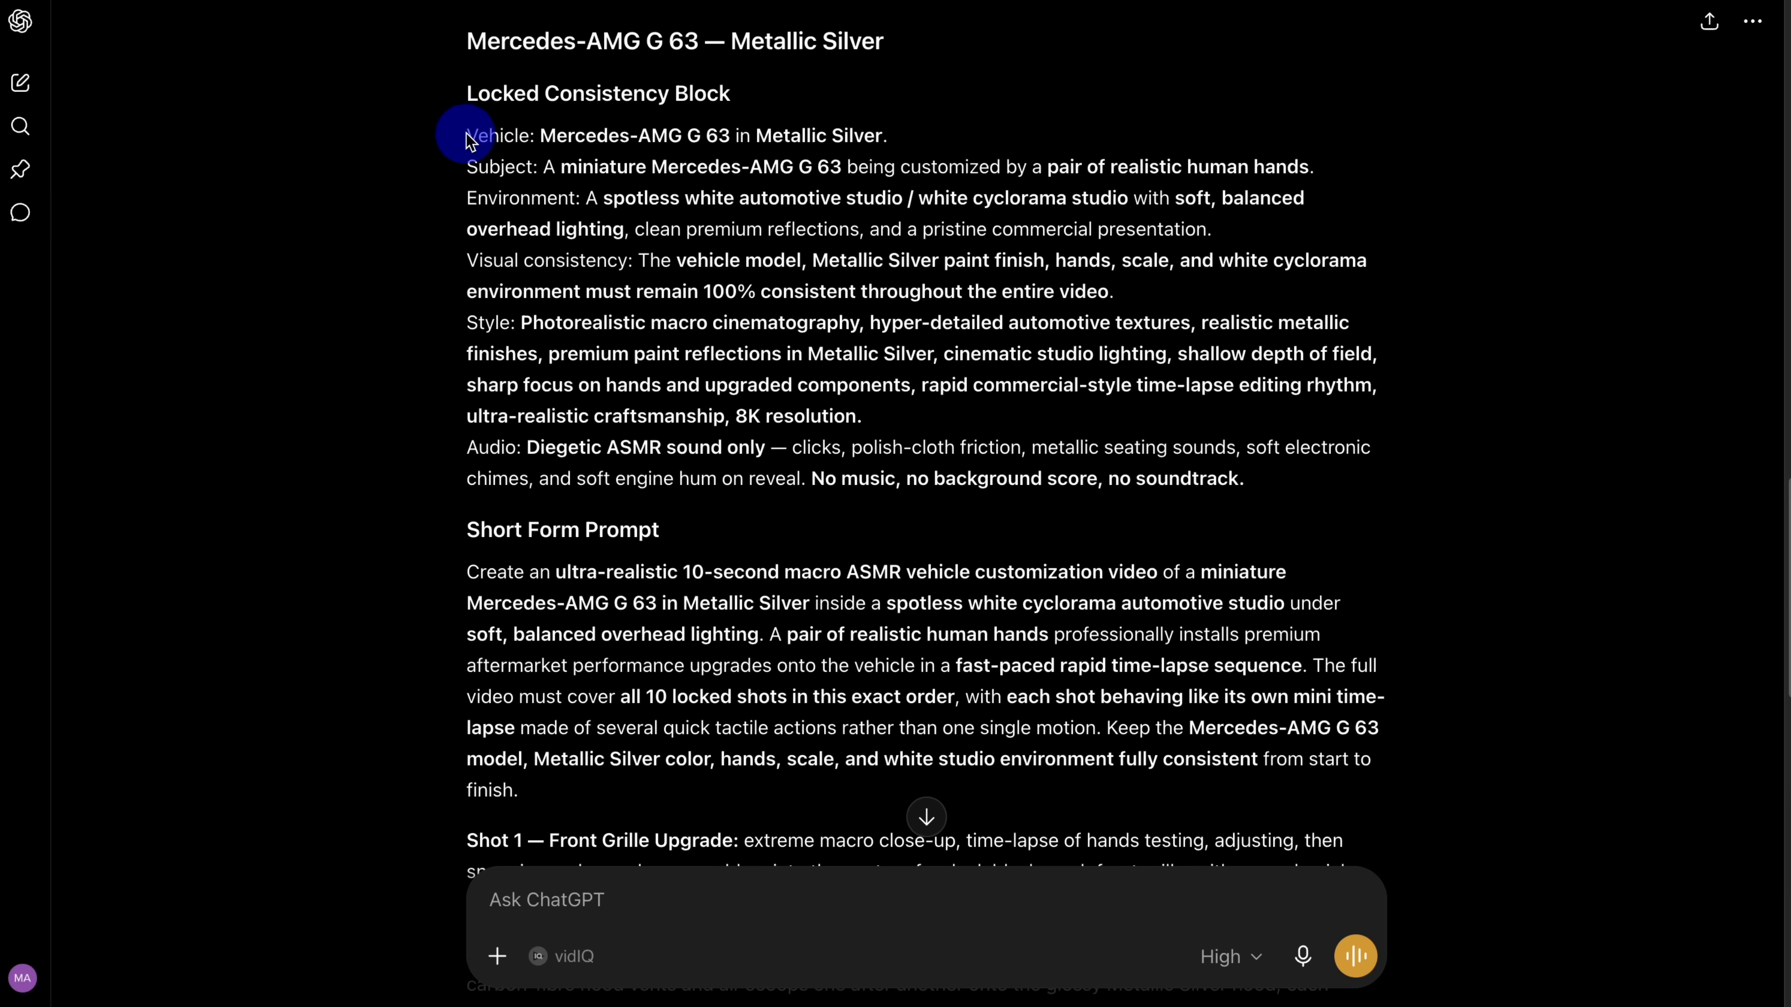
# Step: Copy the full Mercedes-AMG G 63 prompt, from the Vehicle line through "No music or score."
pyautogui.moveTo(468, 133); pyautogui.dragTo(880, 977)
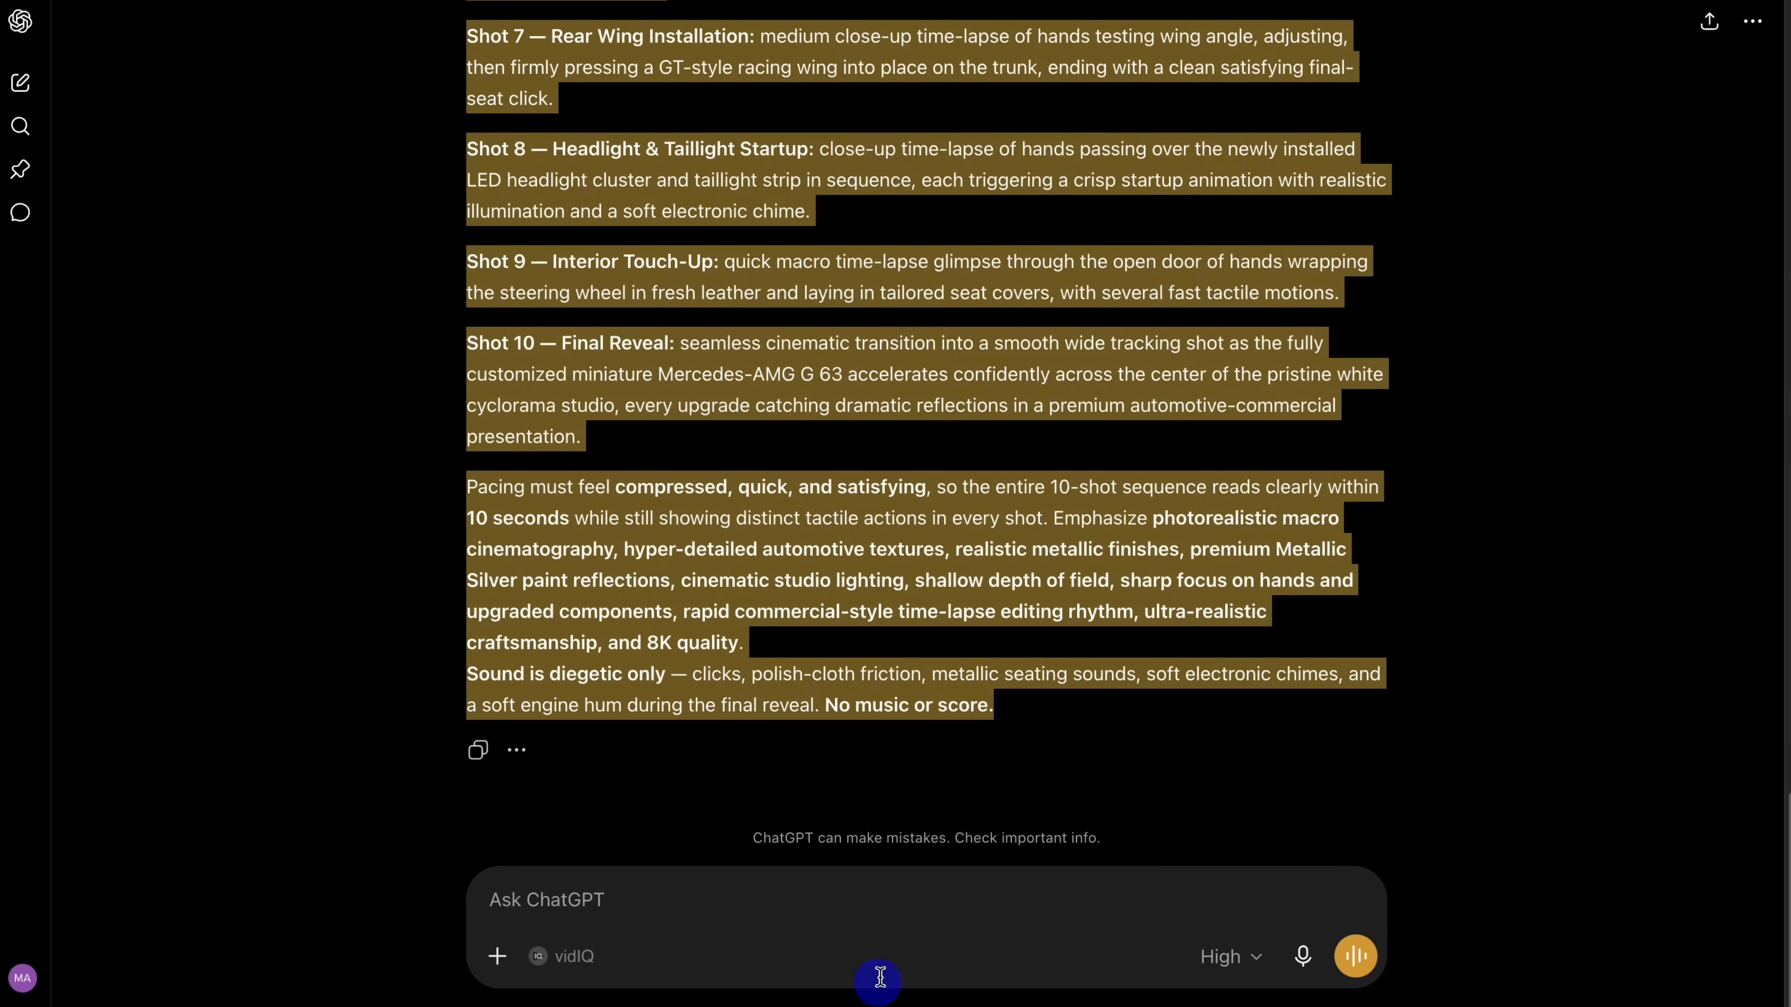
pyautogui.rightClick(775, 626)
pyautogui.click(821, 663)
pyautogui.click(437, 524)
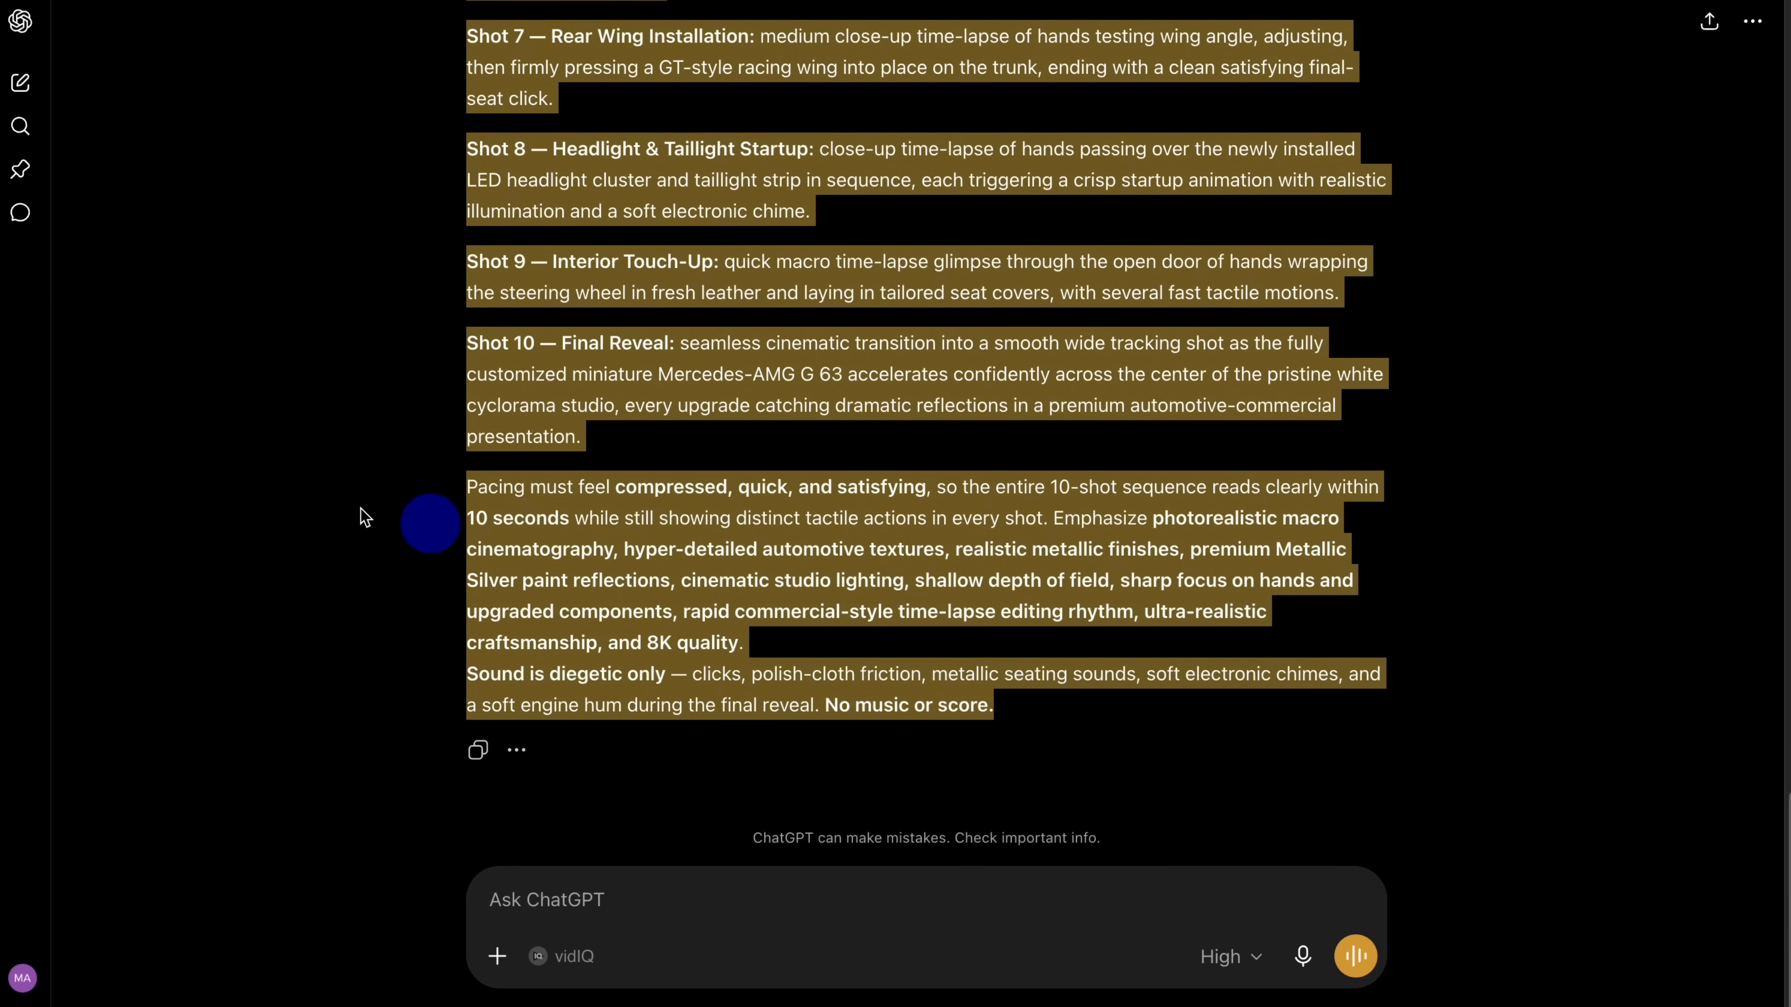
pyautogui.scroll(5, 536, 381)
pyautogui.scroll(2, 535, 381)
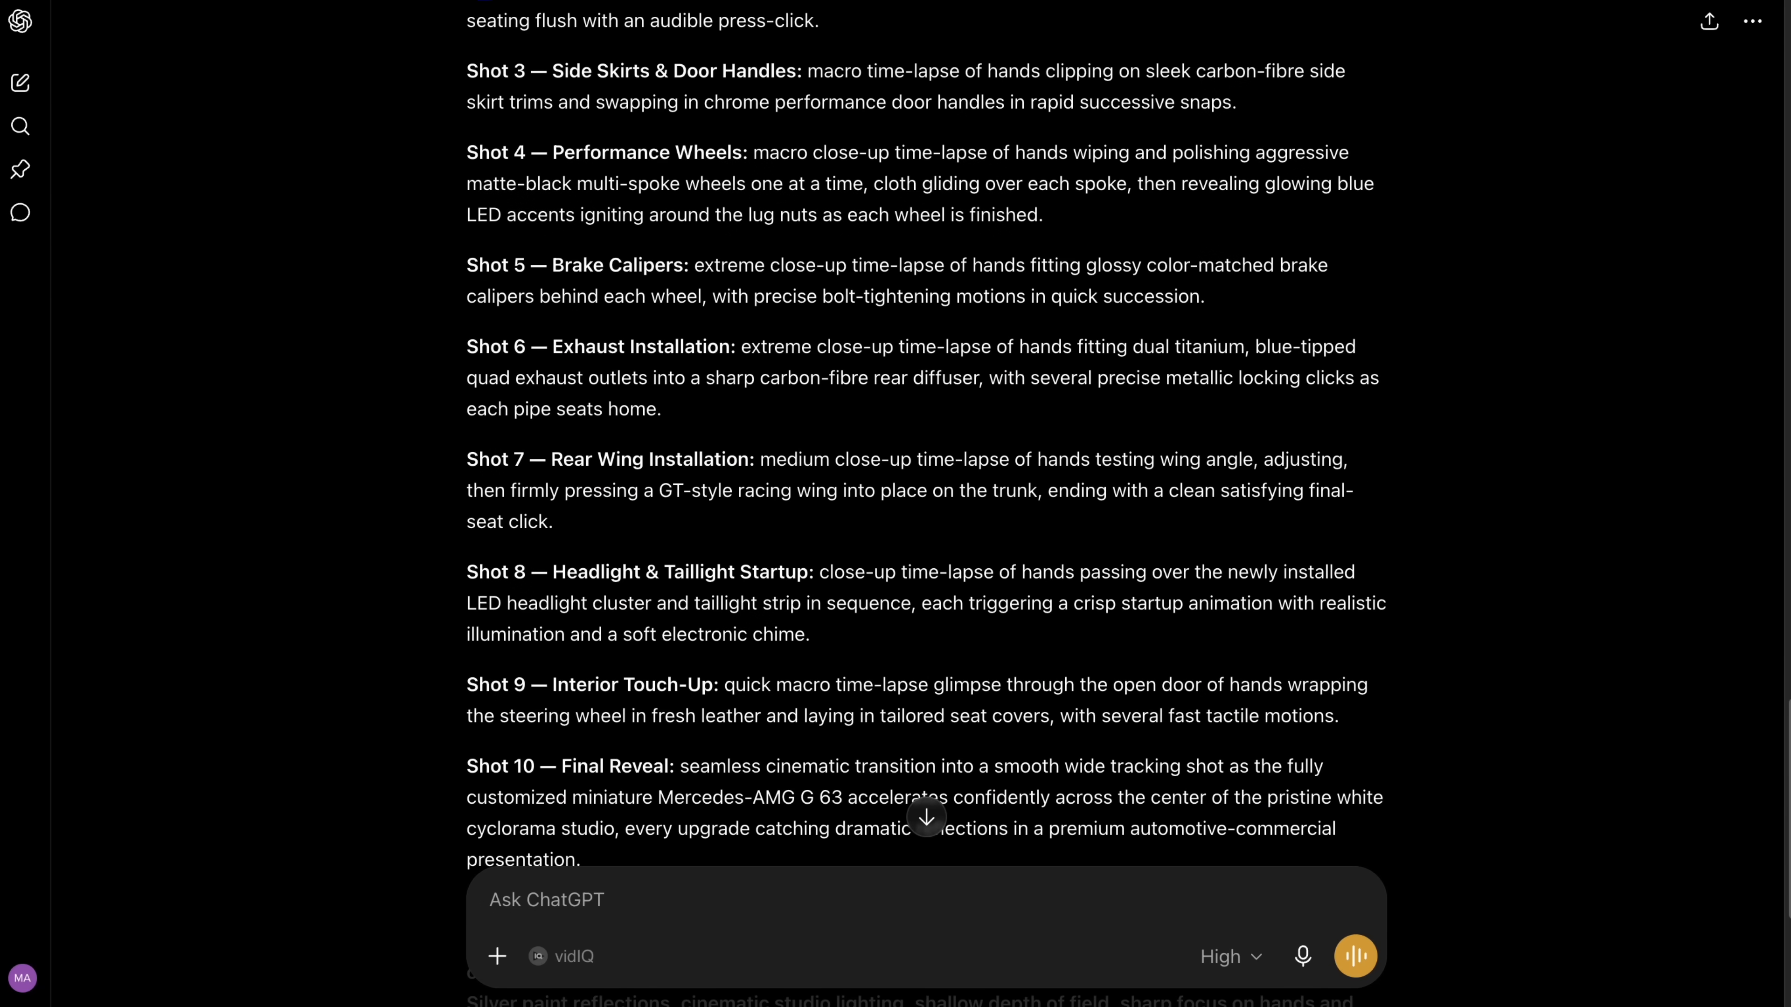
# Step: Switch to Google Flow, create a new project, and check the account's available credits
pyautogui.click(339, 1)
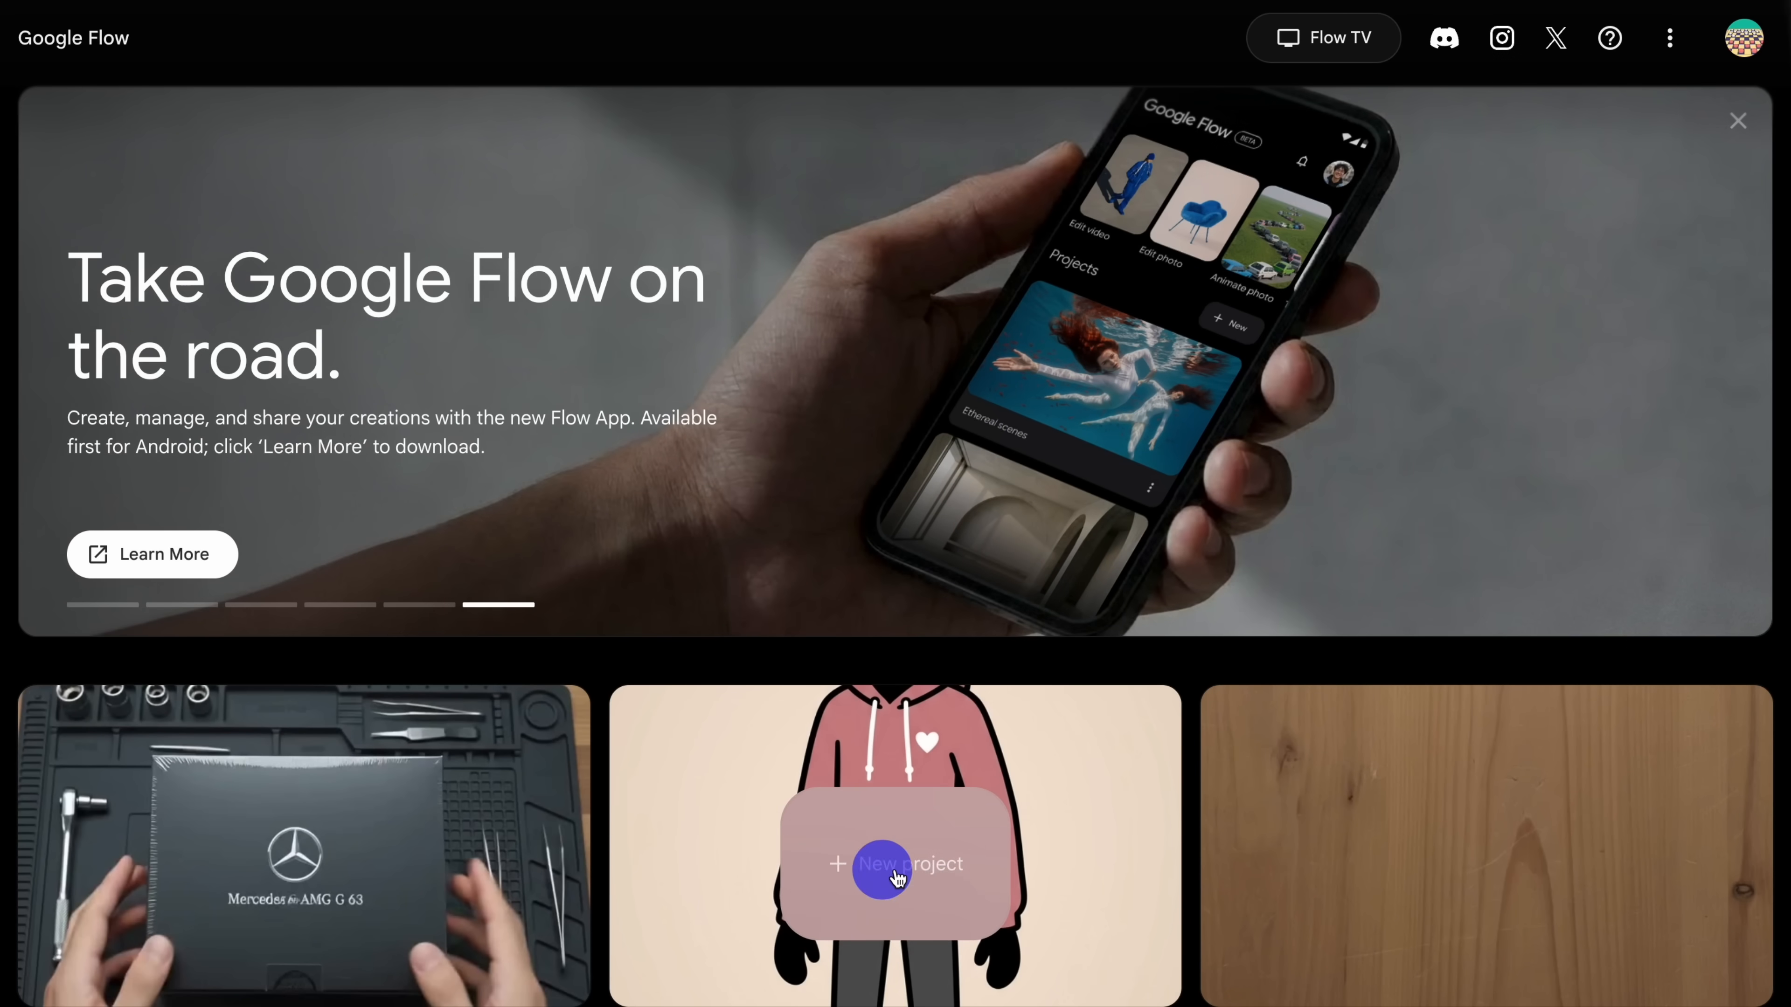
pyautogui.click(921, 878)
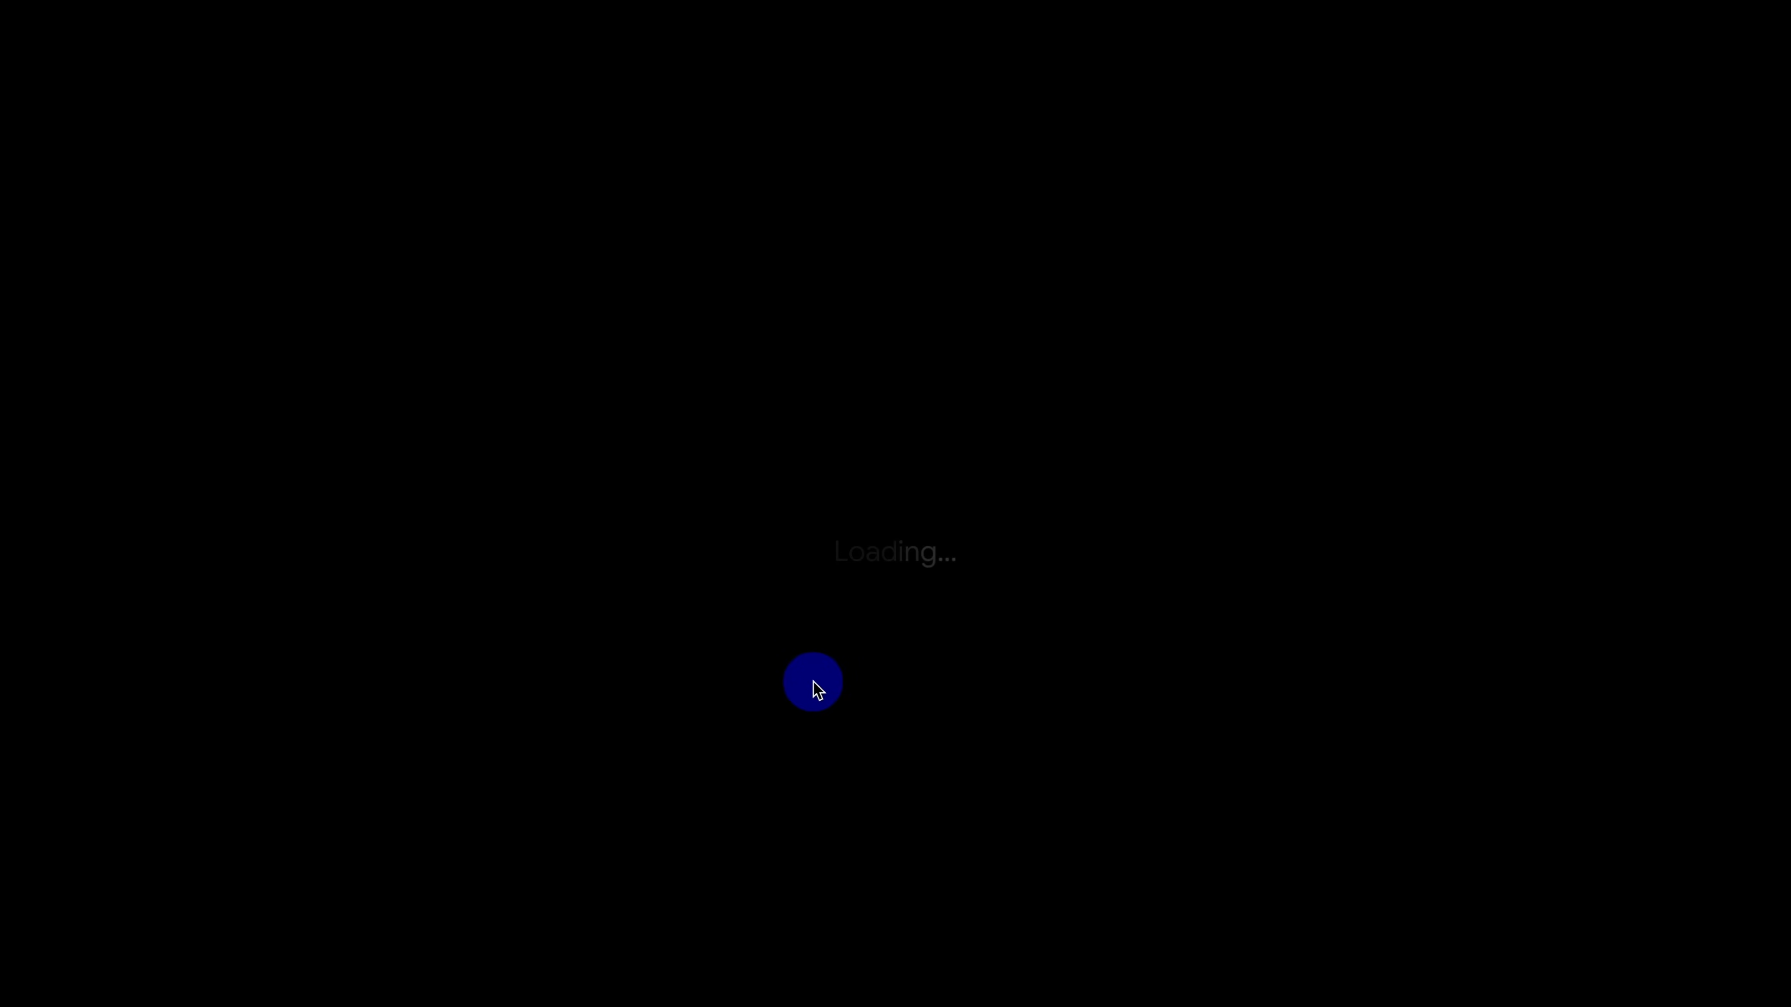
pyautogui.click(1746, 37)
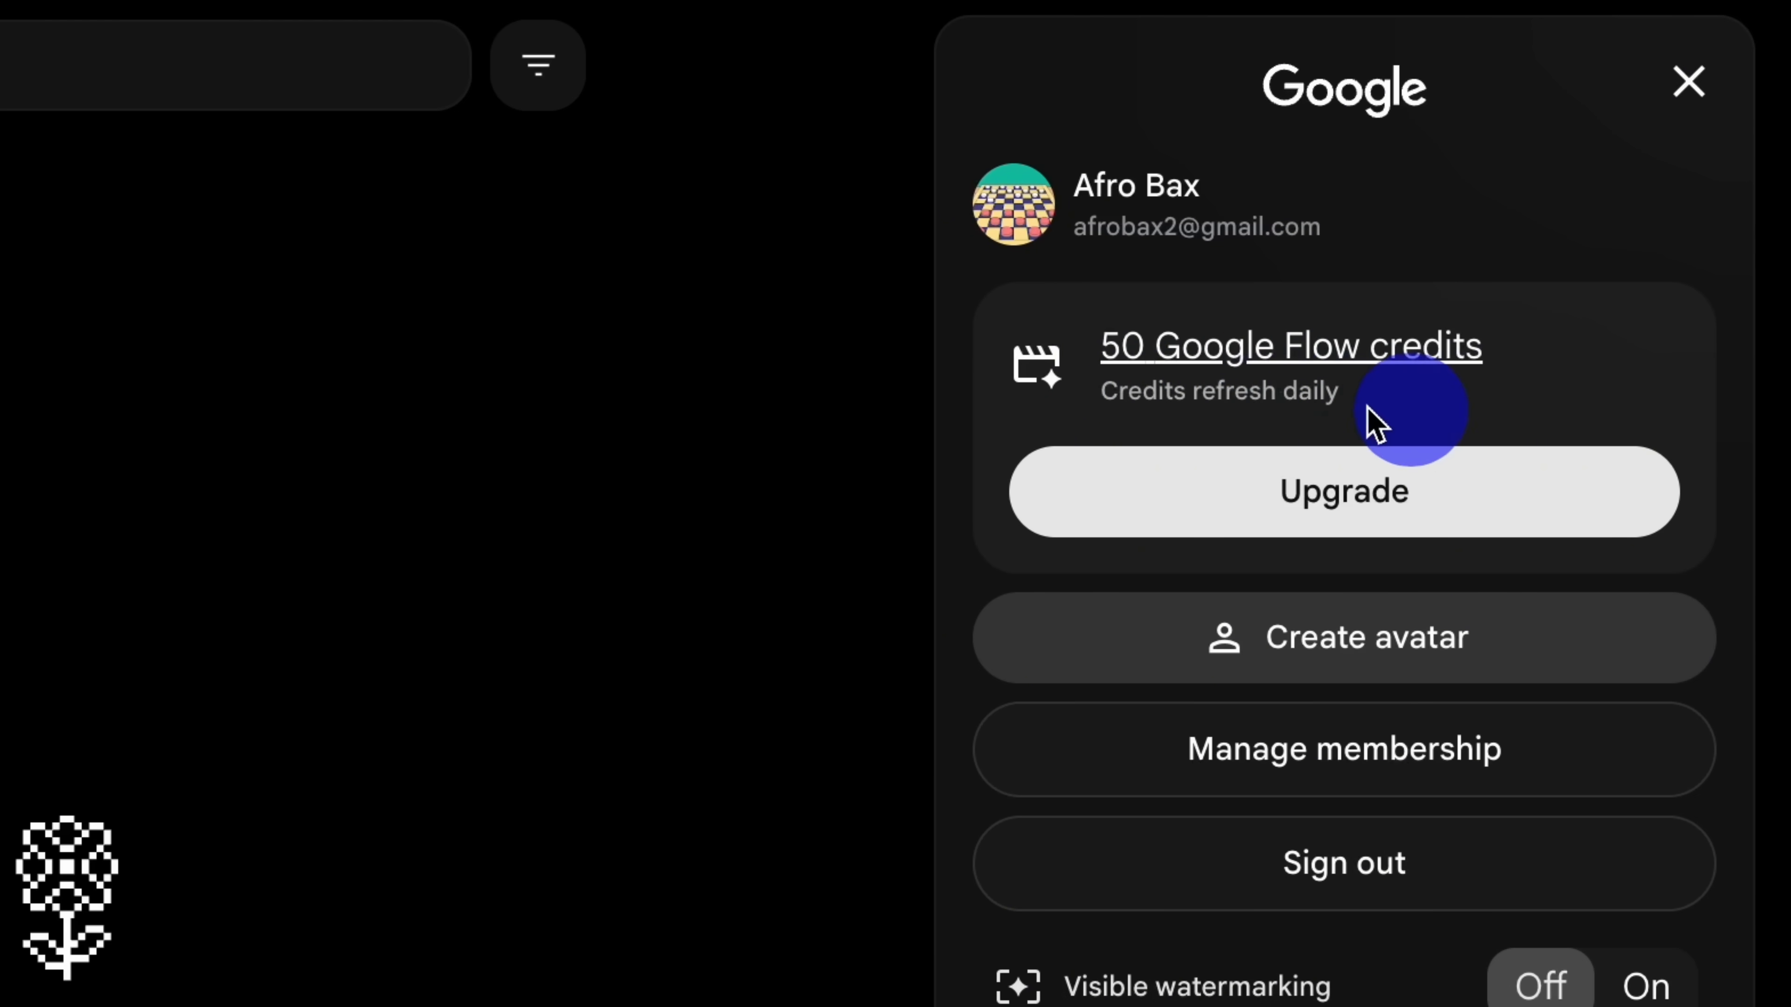
pyautogui.click(1688, 106)
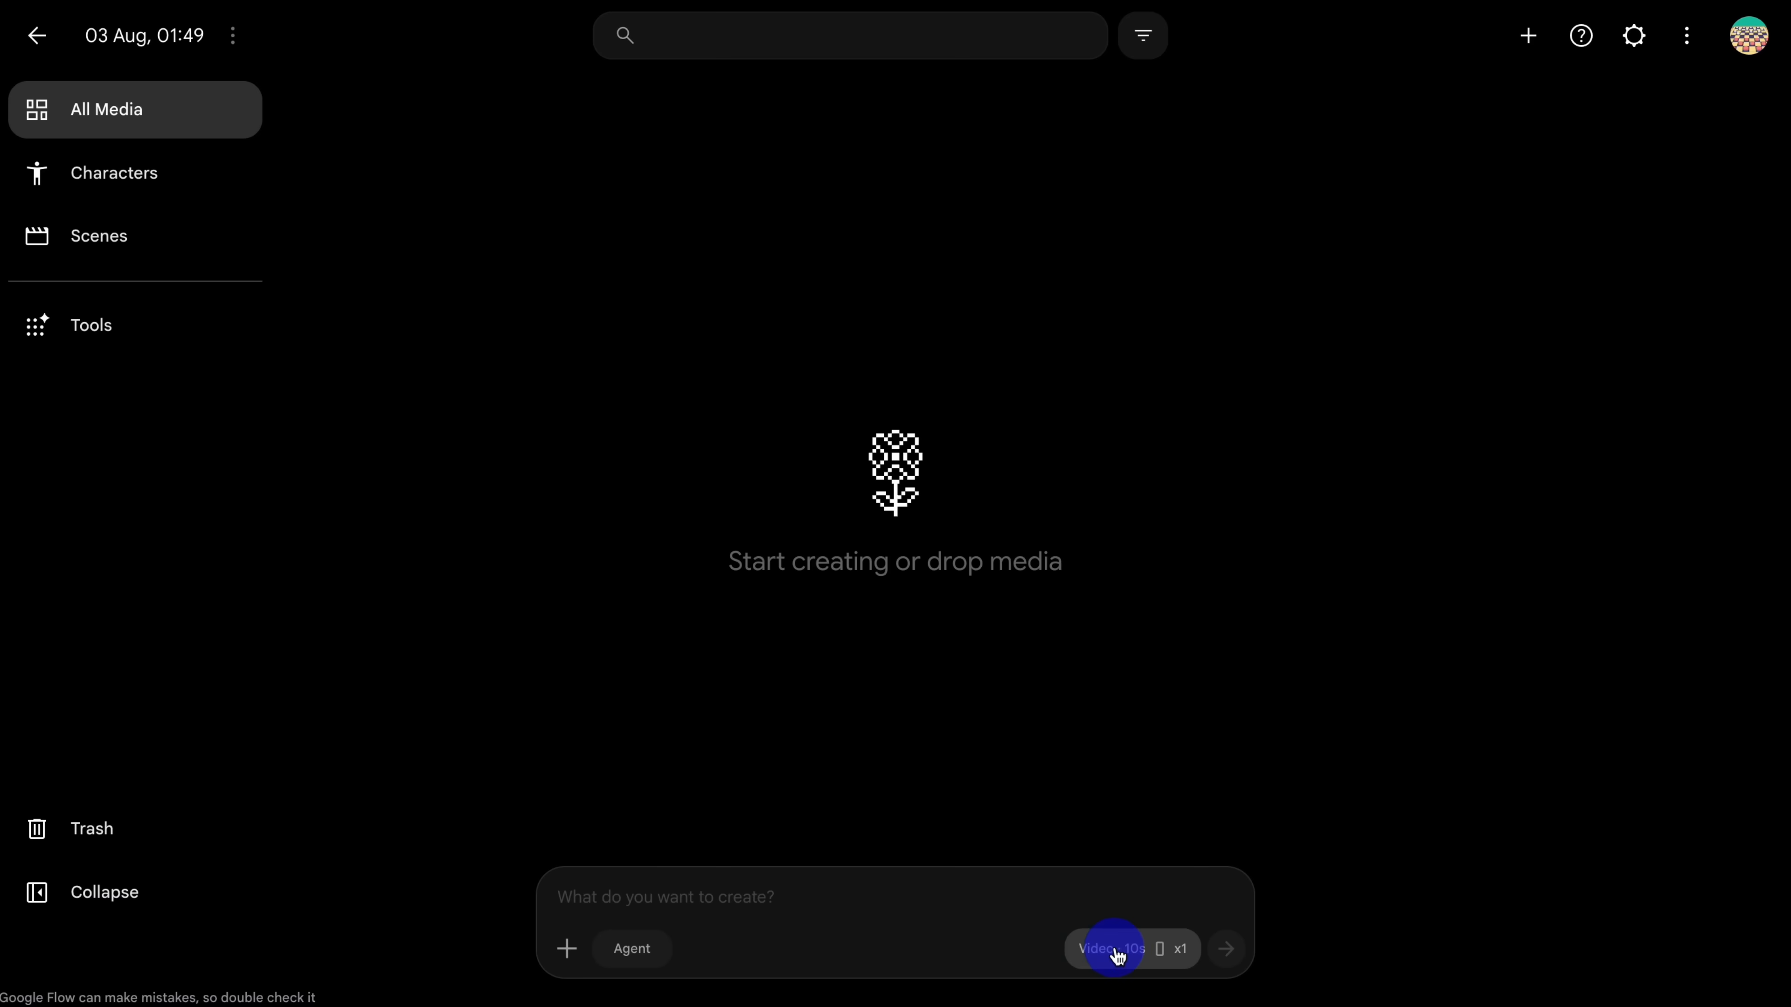
# Step: Configure generation as Video with Ingredients, 9:16 aspect ratio, the Omni Flash model, 10s duration and x1 output
pyautogui.click(1304, 900)
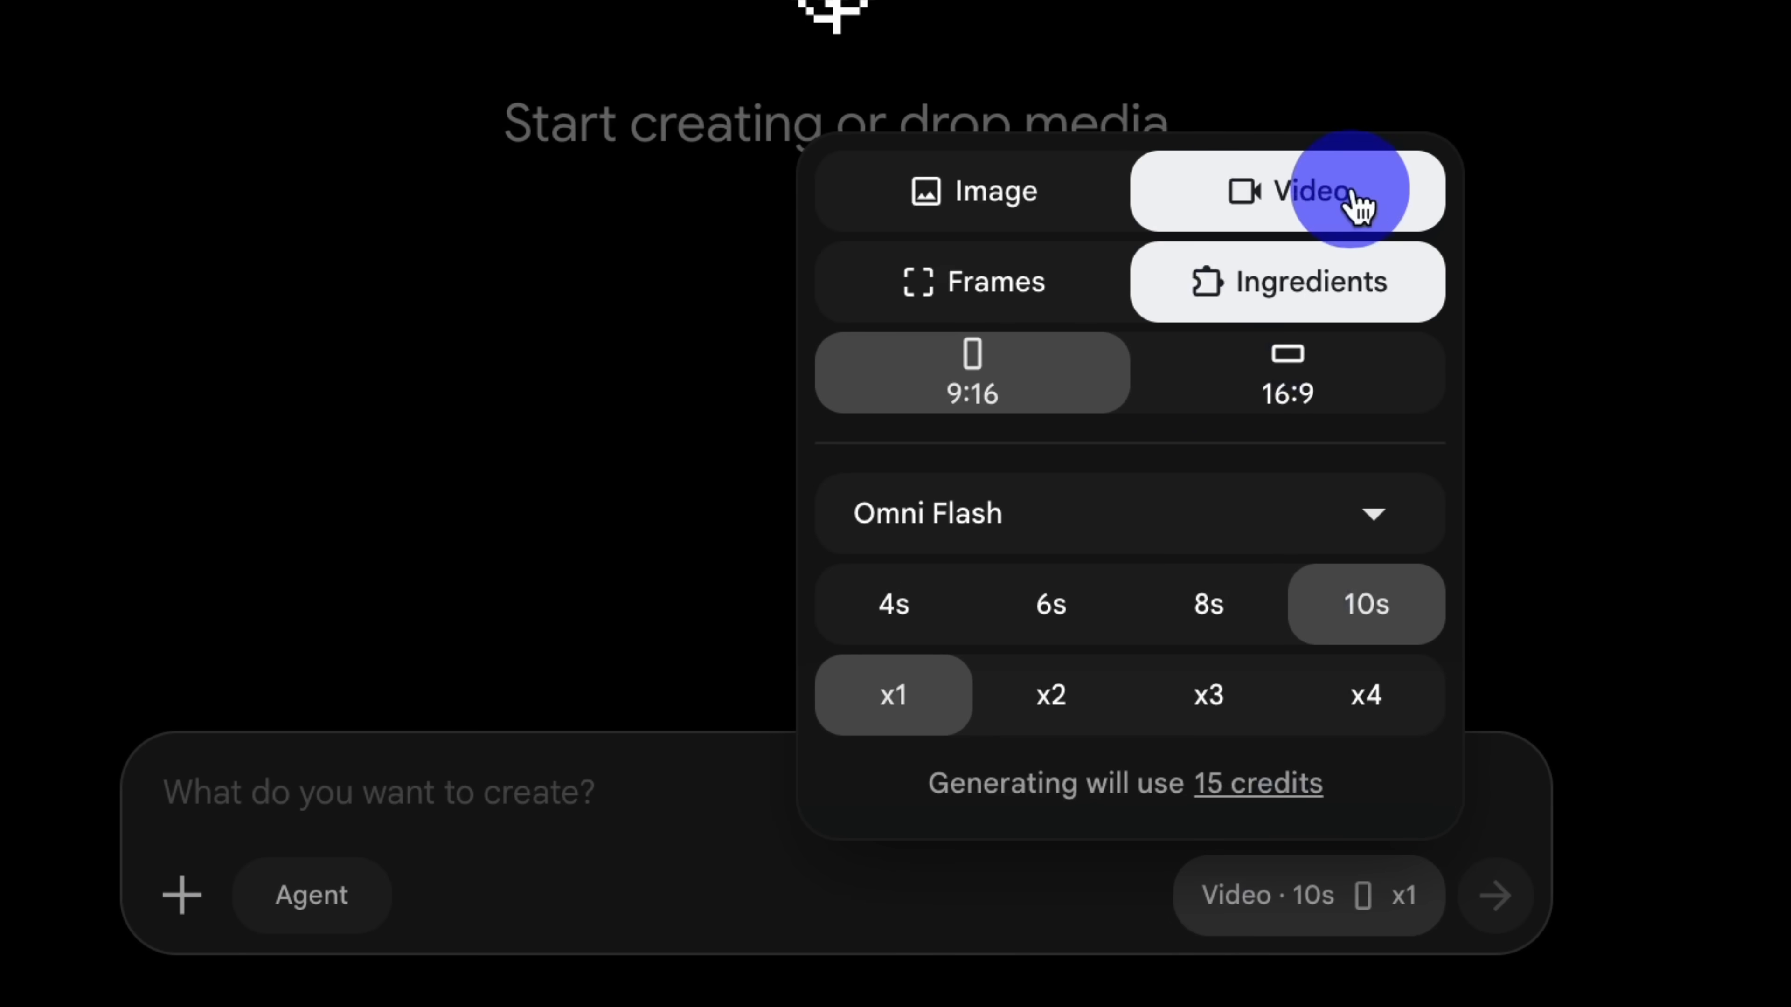
pyautogui.click(1227, 192)
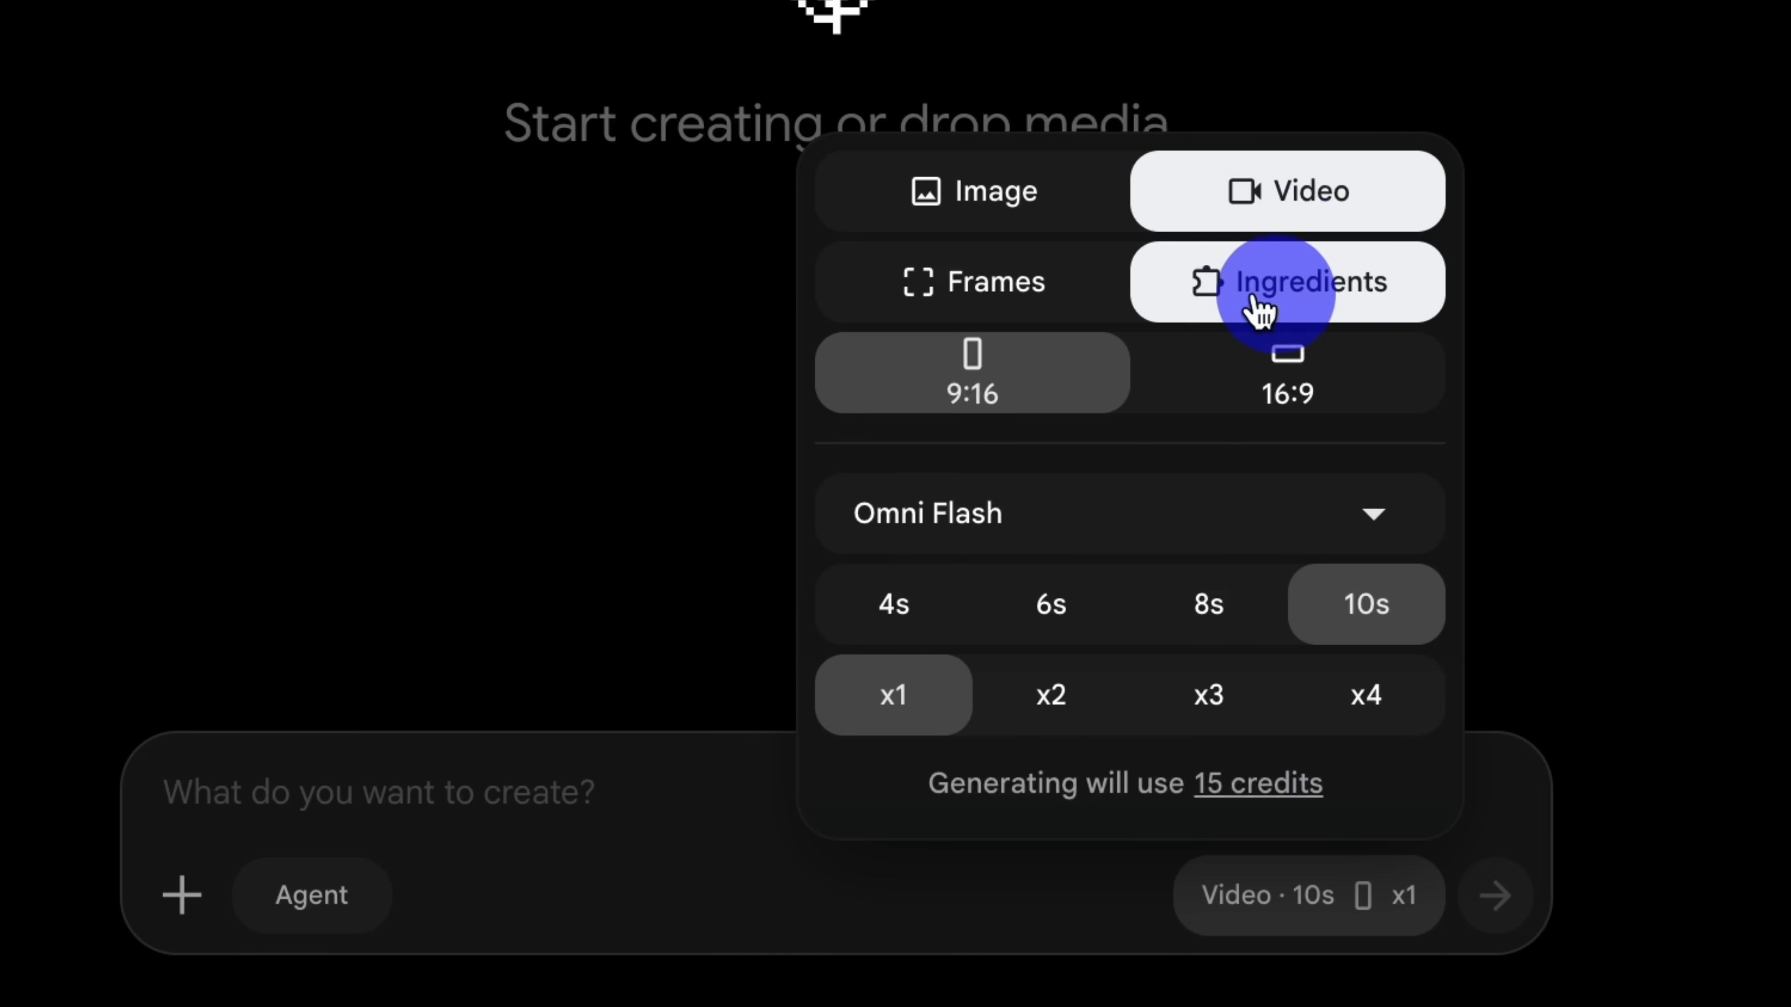
pyautogui.click(994, 388)
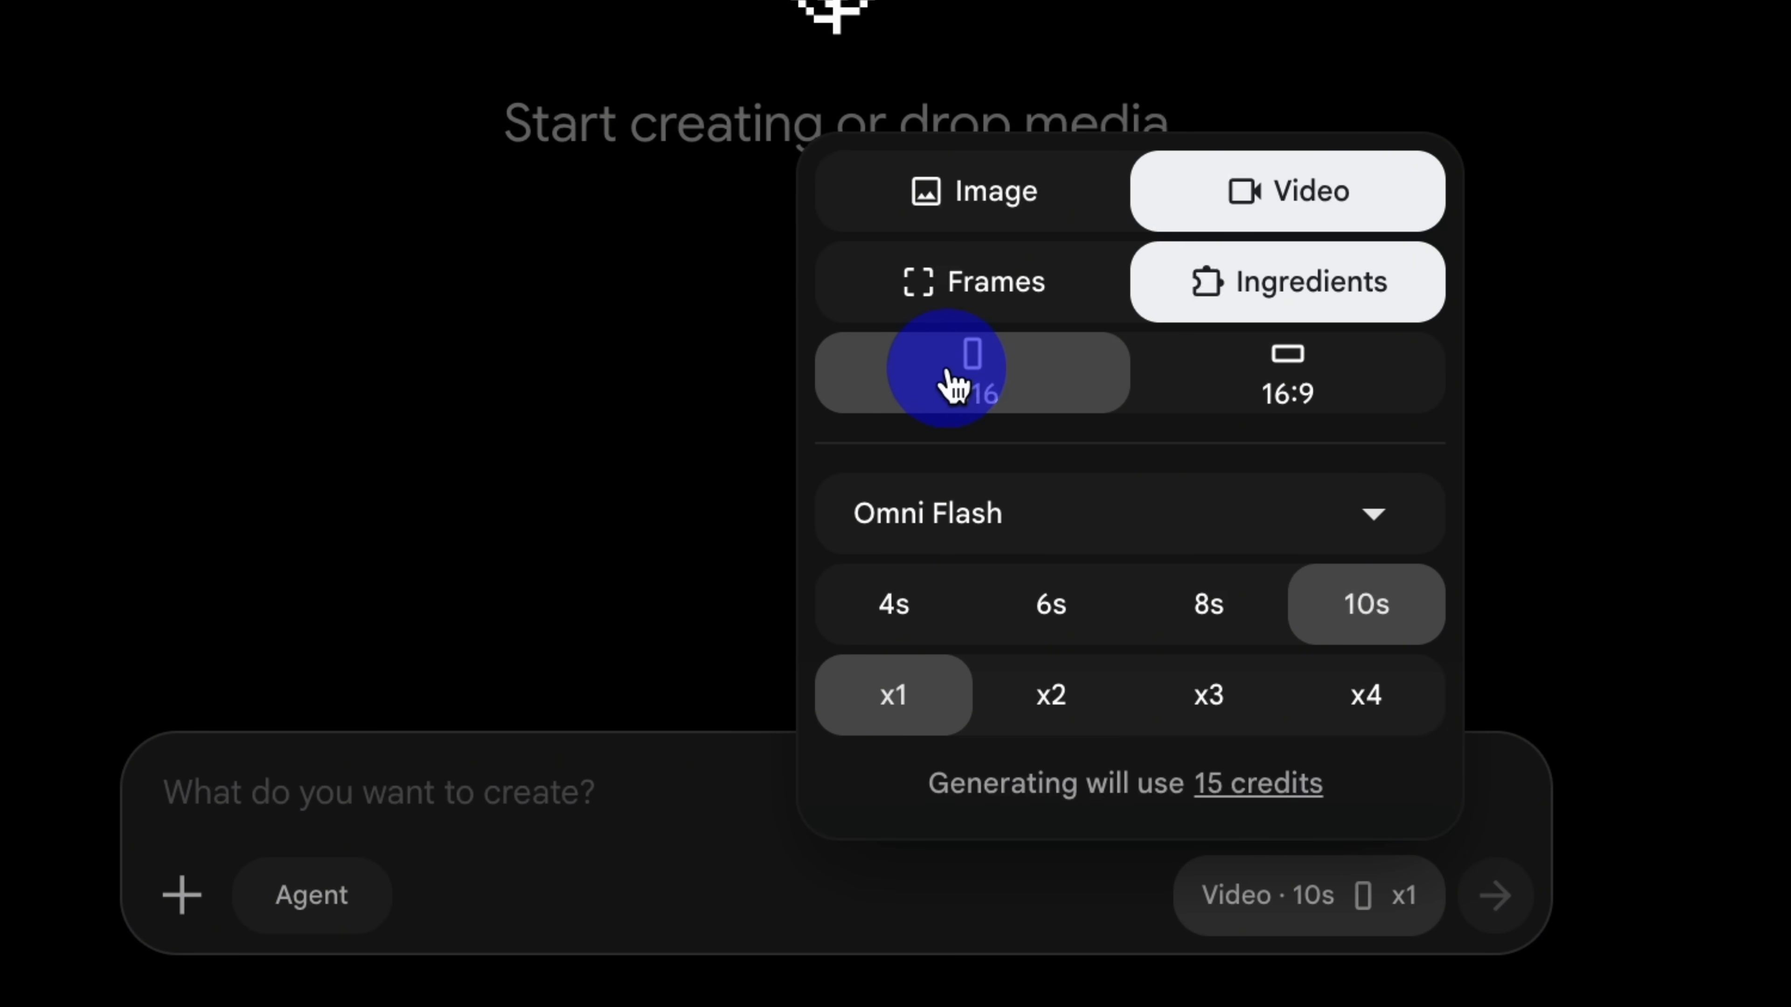
pyautogui.click(1241, 513)
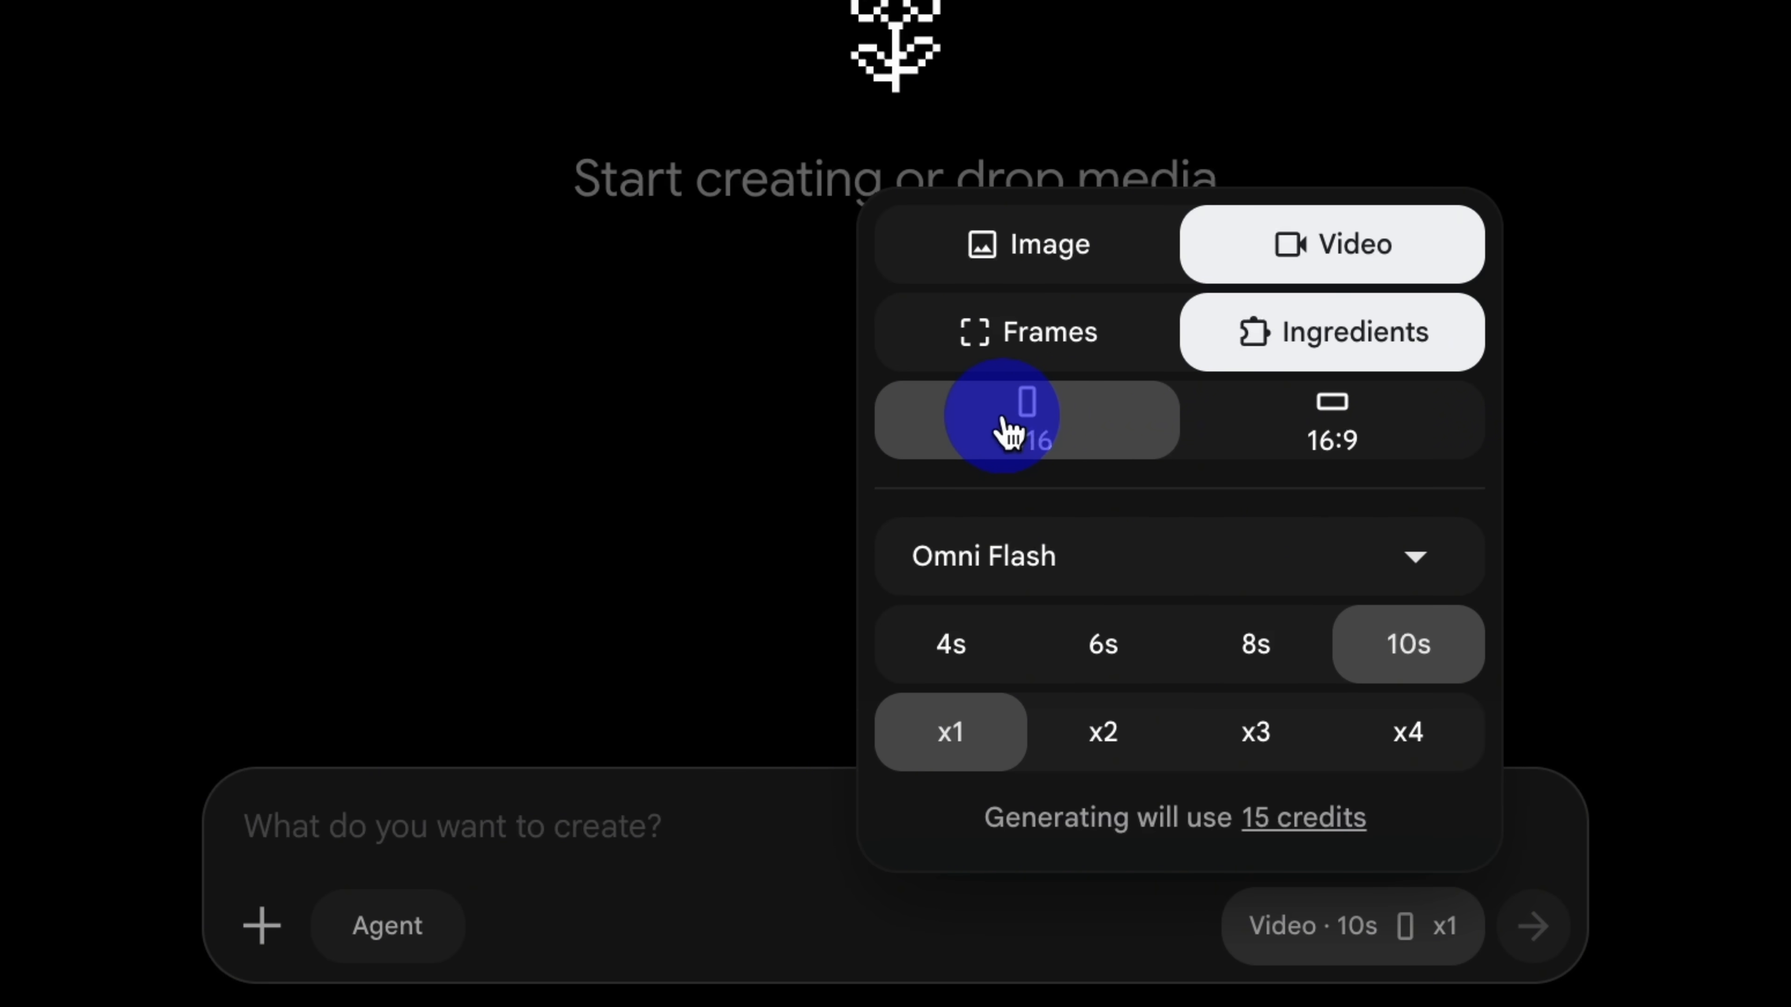
pyautogui.click(1282, 559)
pyautogui.click(1075, 660)
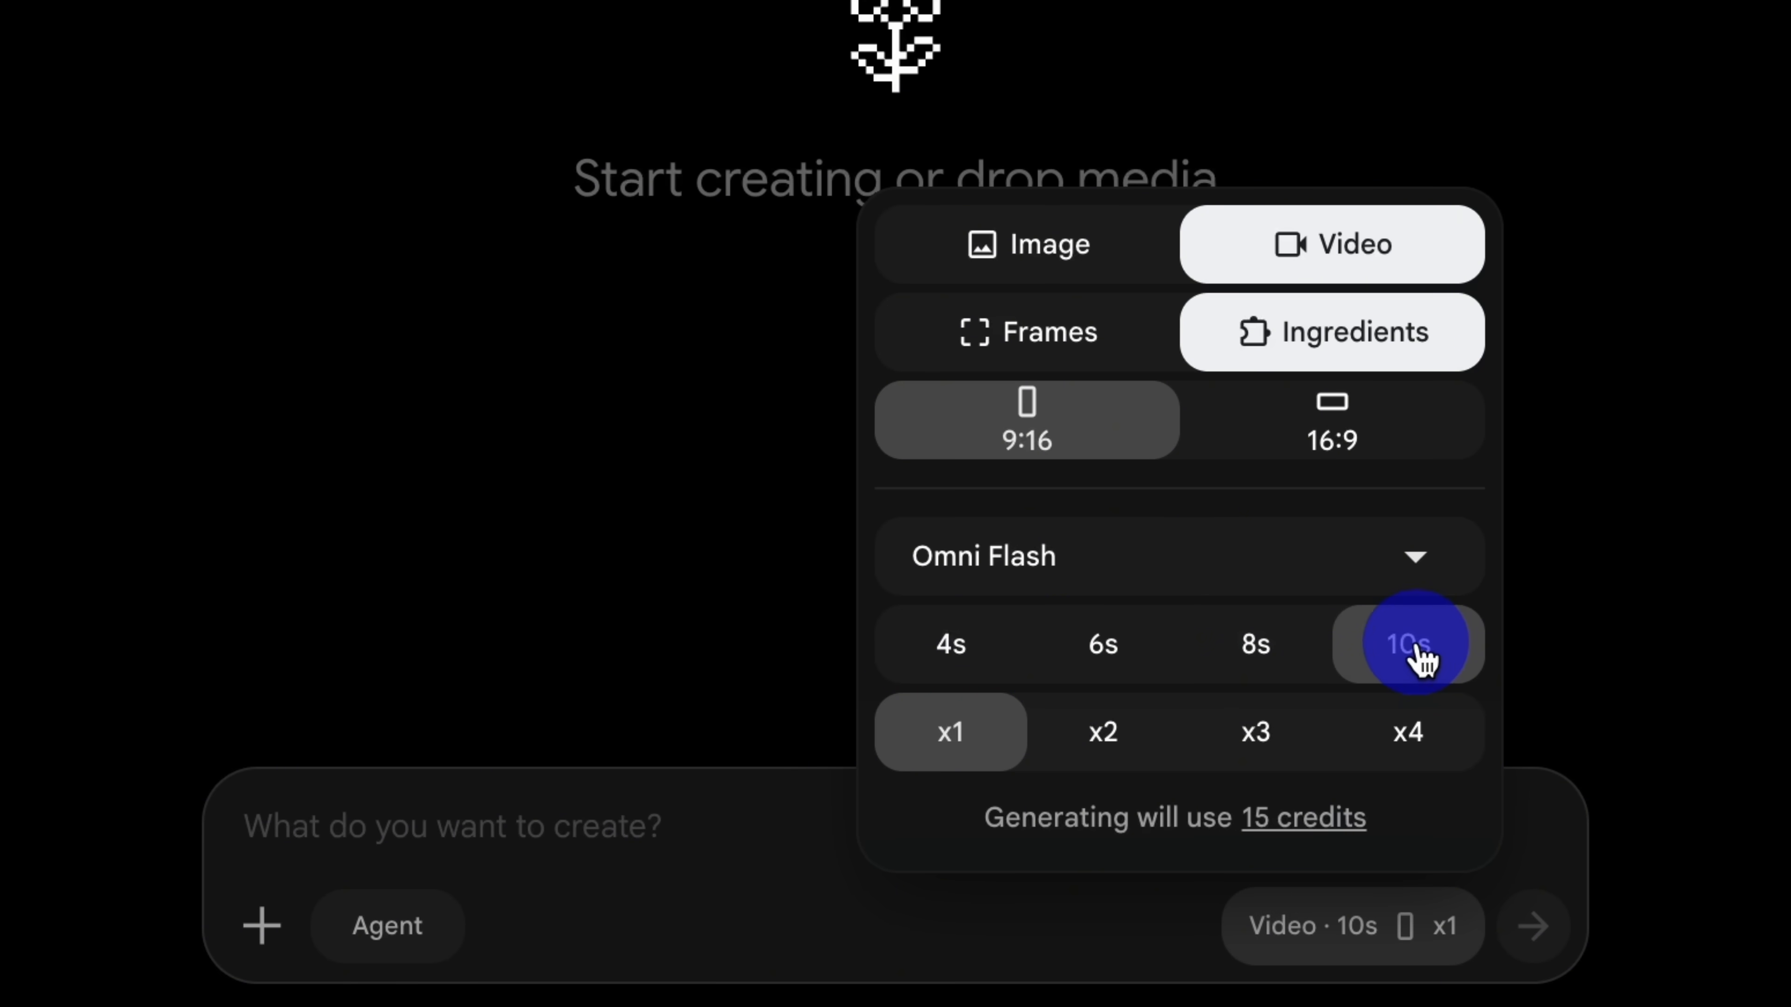
pyautogui.click(945, 733)
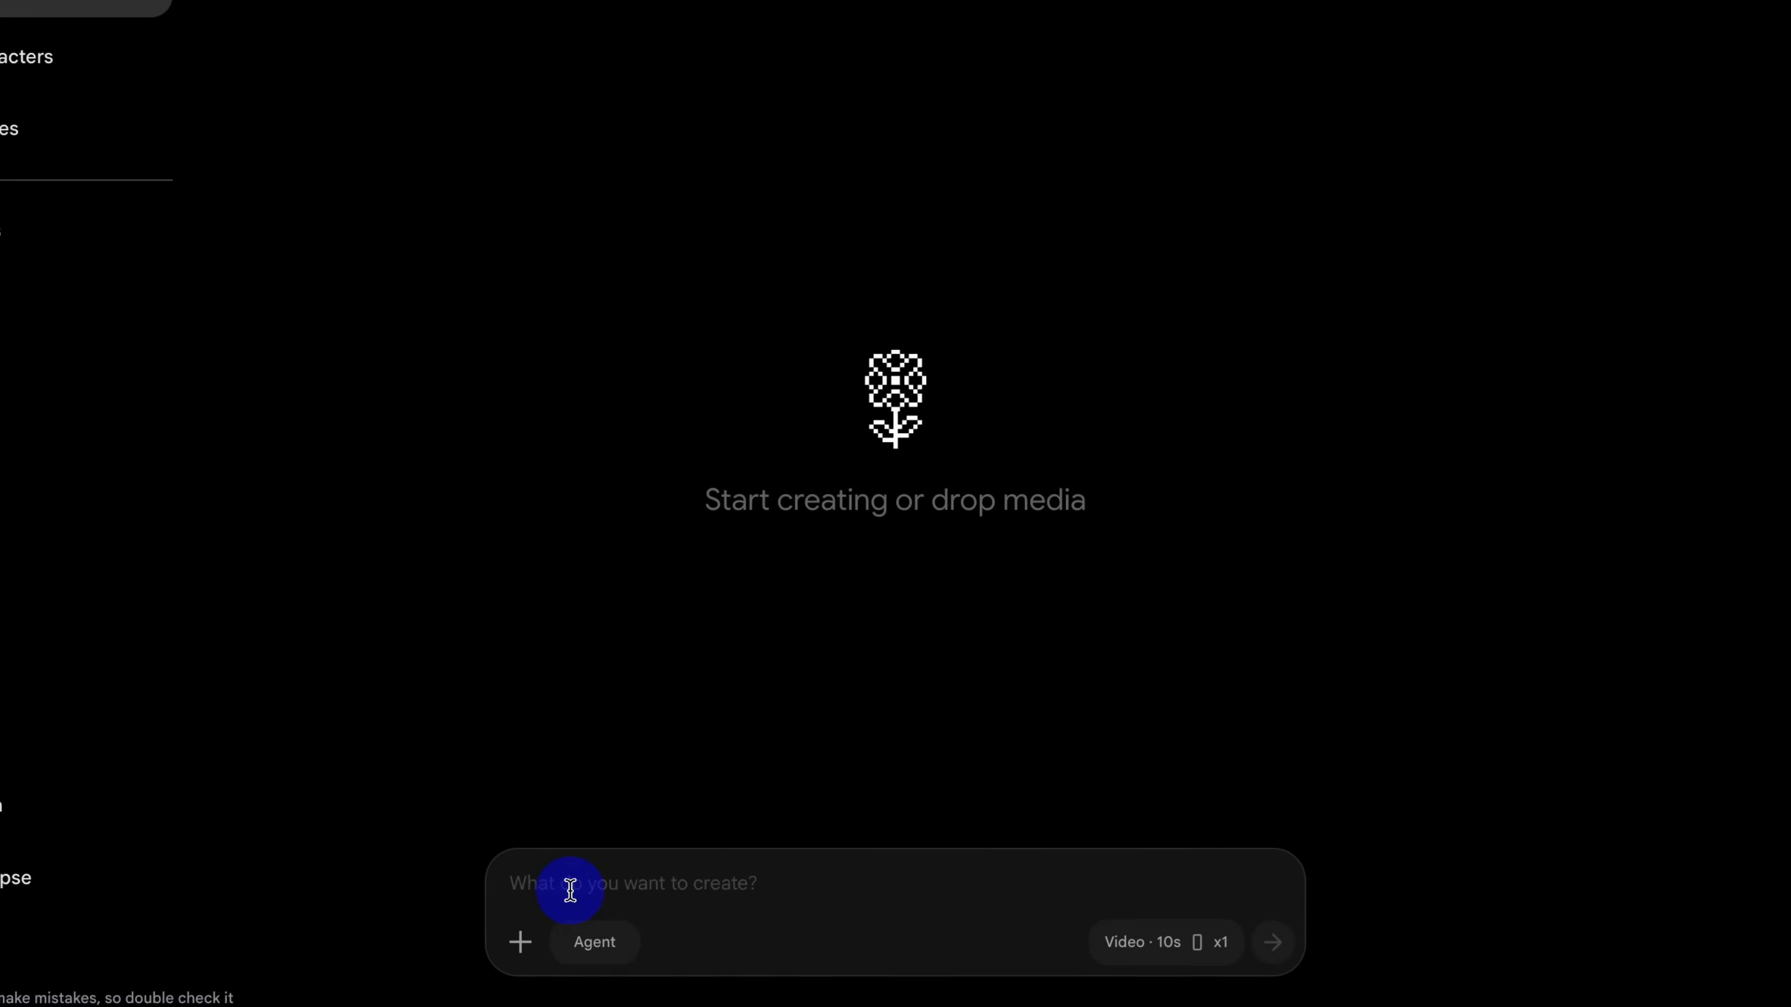
# Step: Paste the copied Mercedes-AMG G 63 prompt into the creation field and generate the video
pyautogui.rightClick(350, 839)
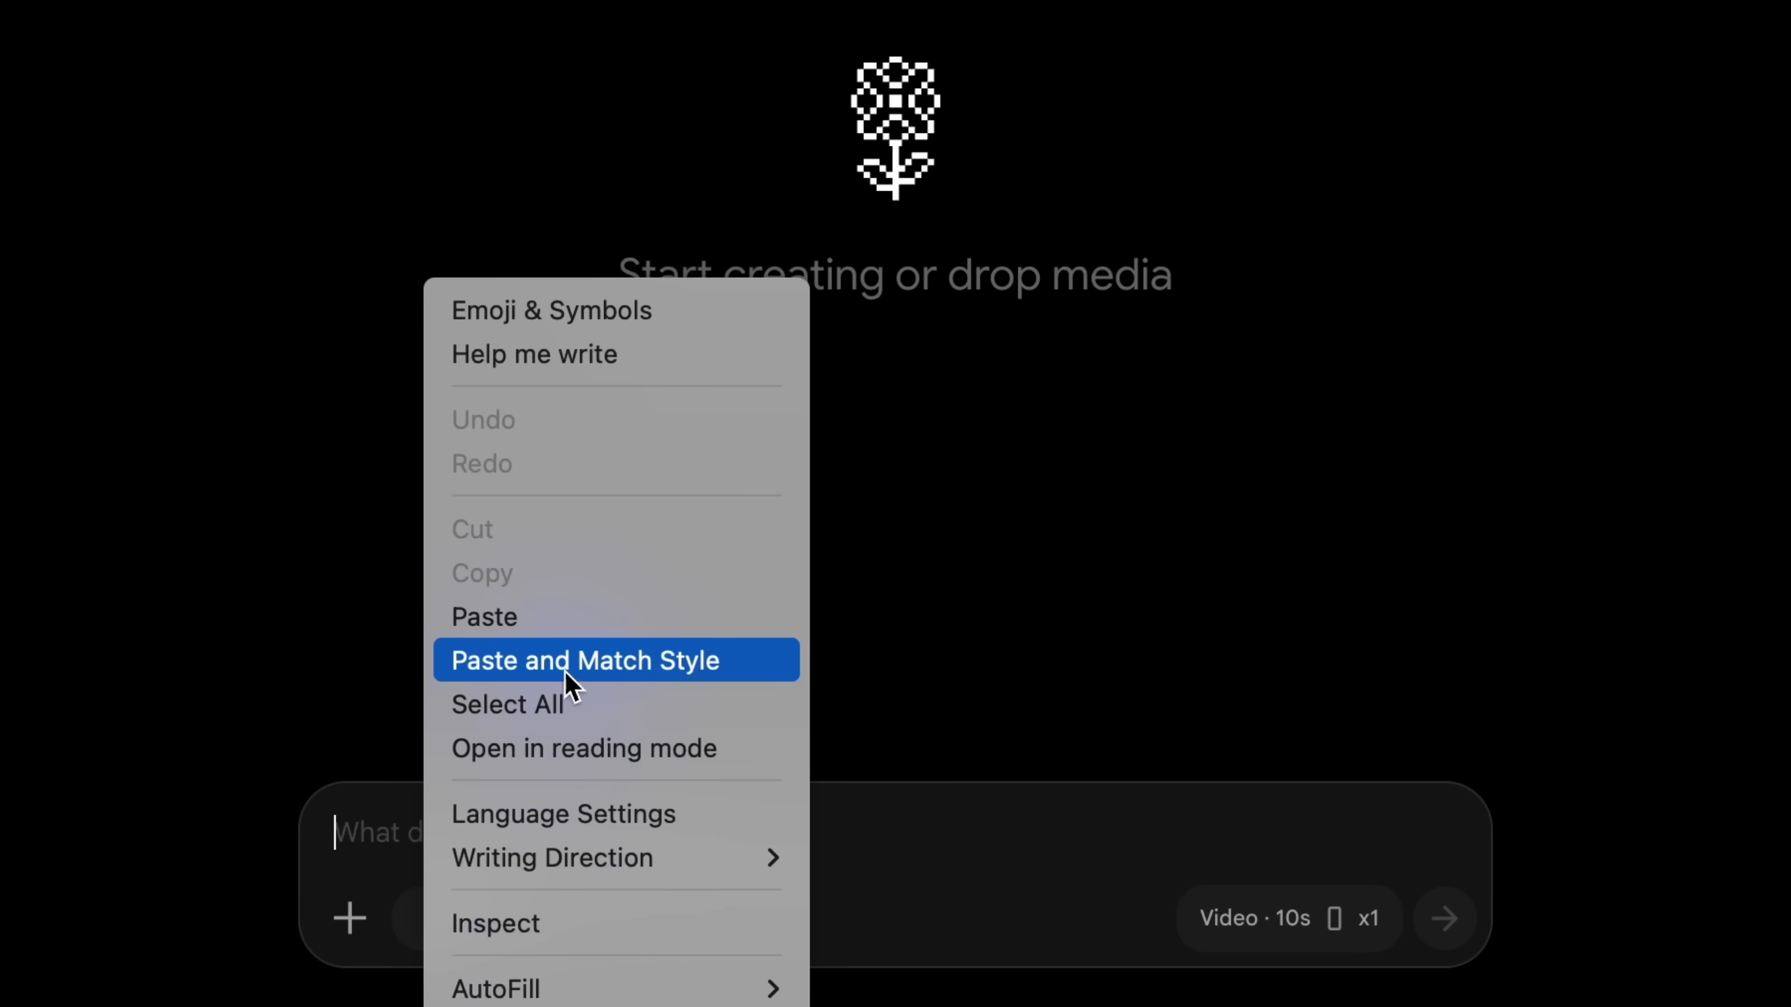
pyautogui.click(584, 616)
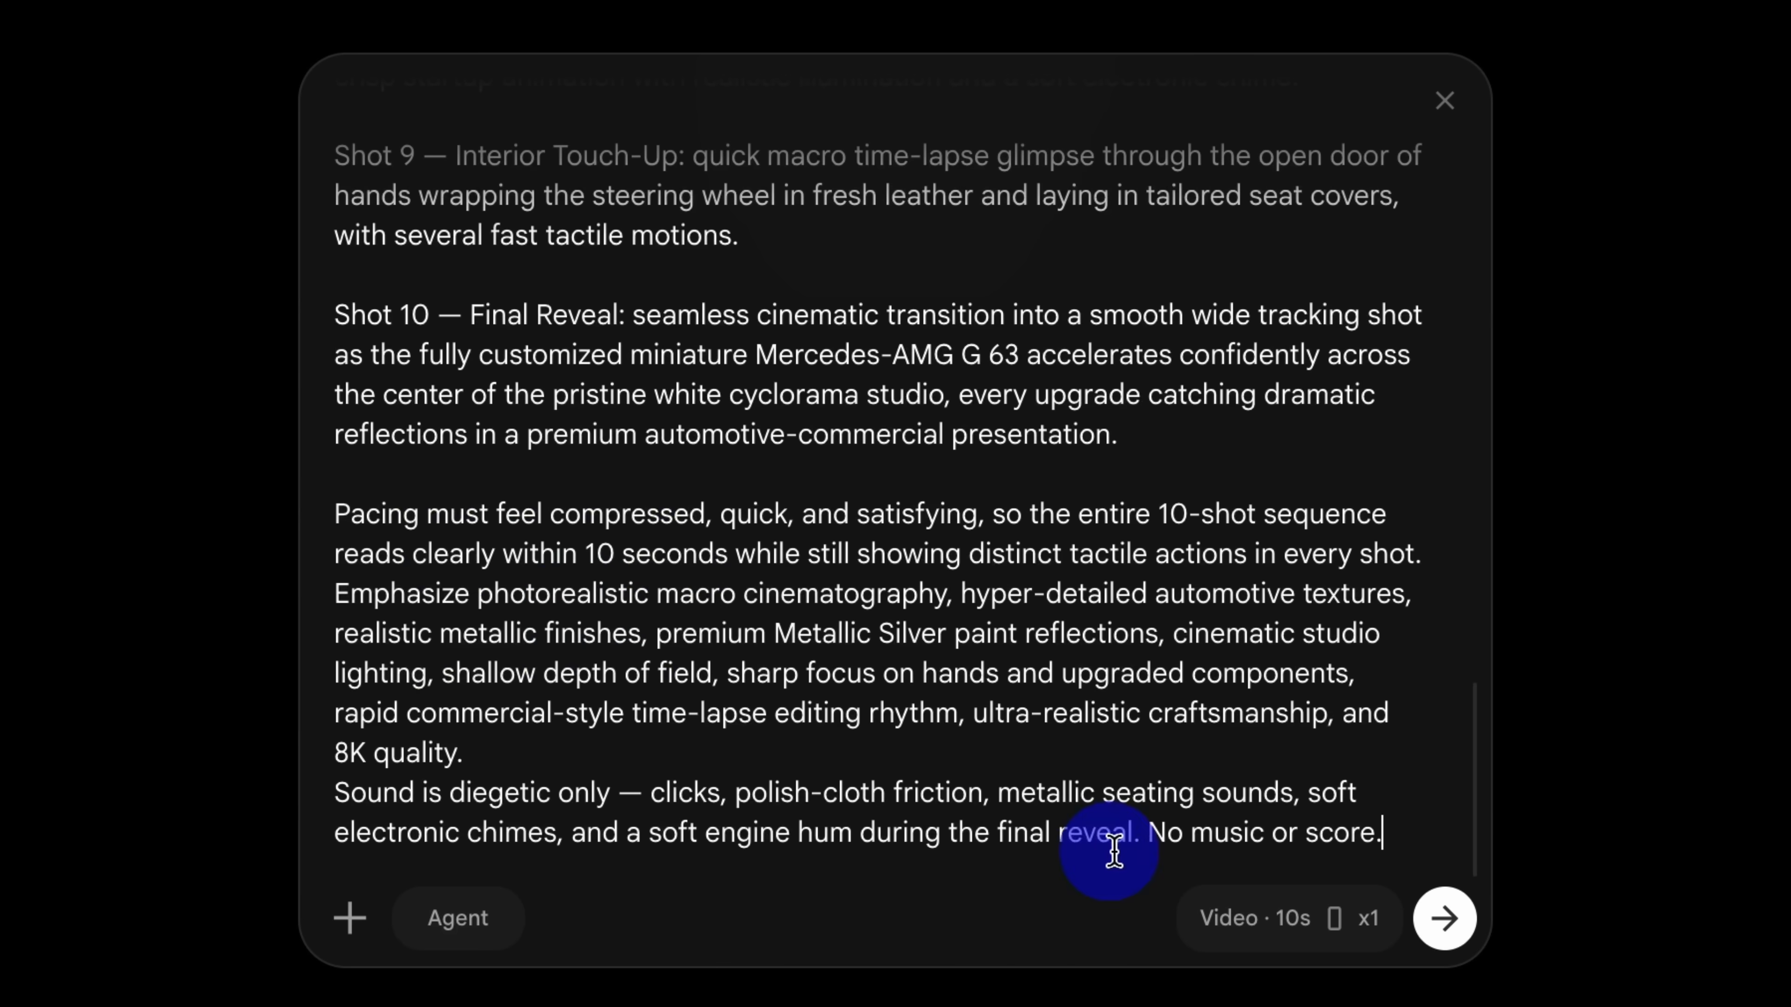
pyautogui.click(1445, 926)
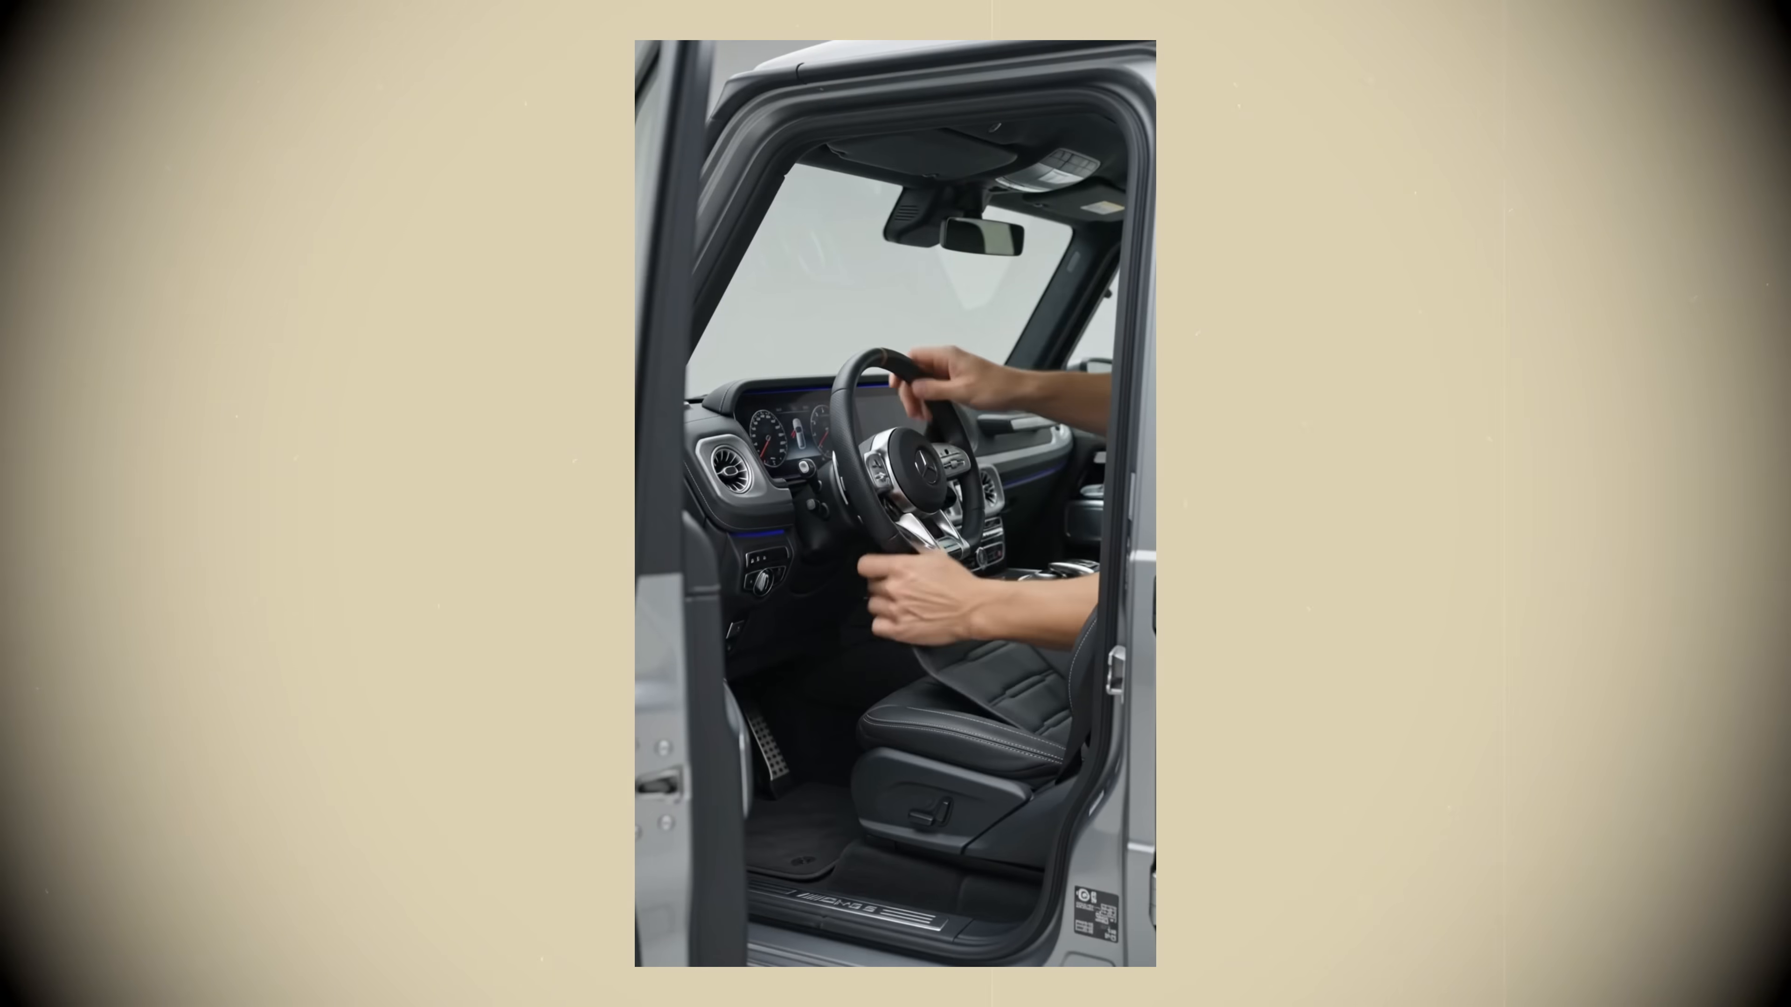
# Step: Open the generated miniature car customization video and scrub through its timeline to review the shots
pyautogui.click(1128, 463)
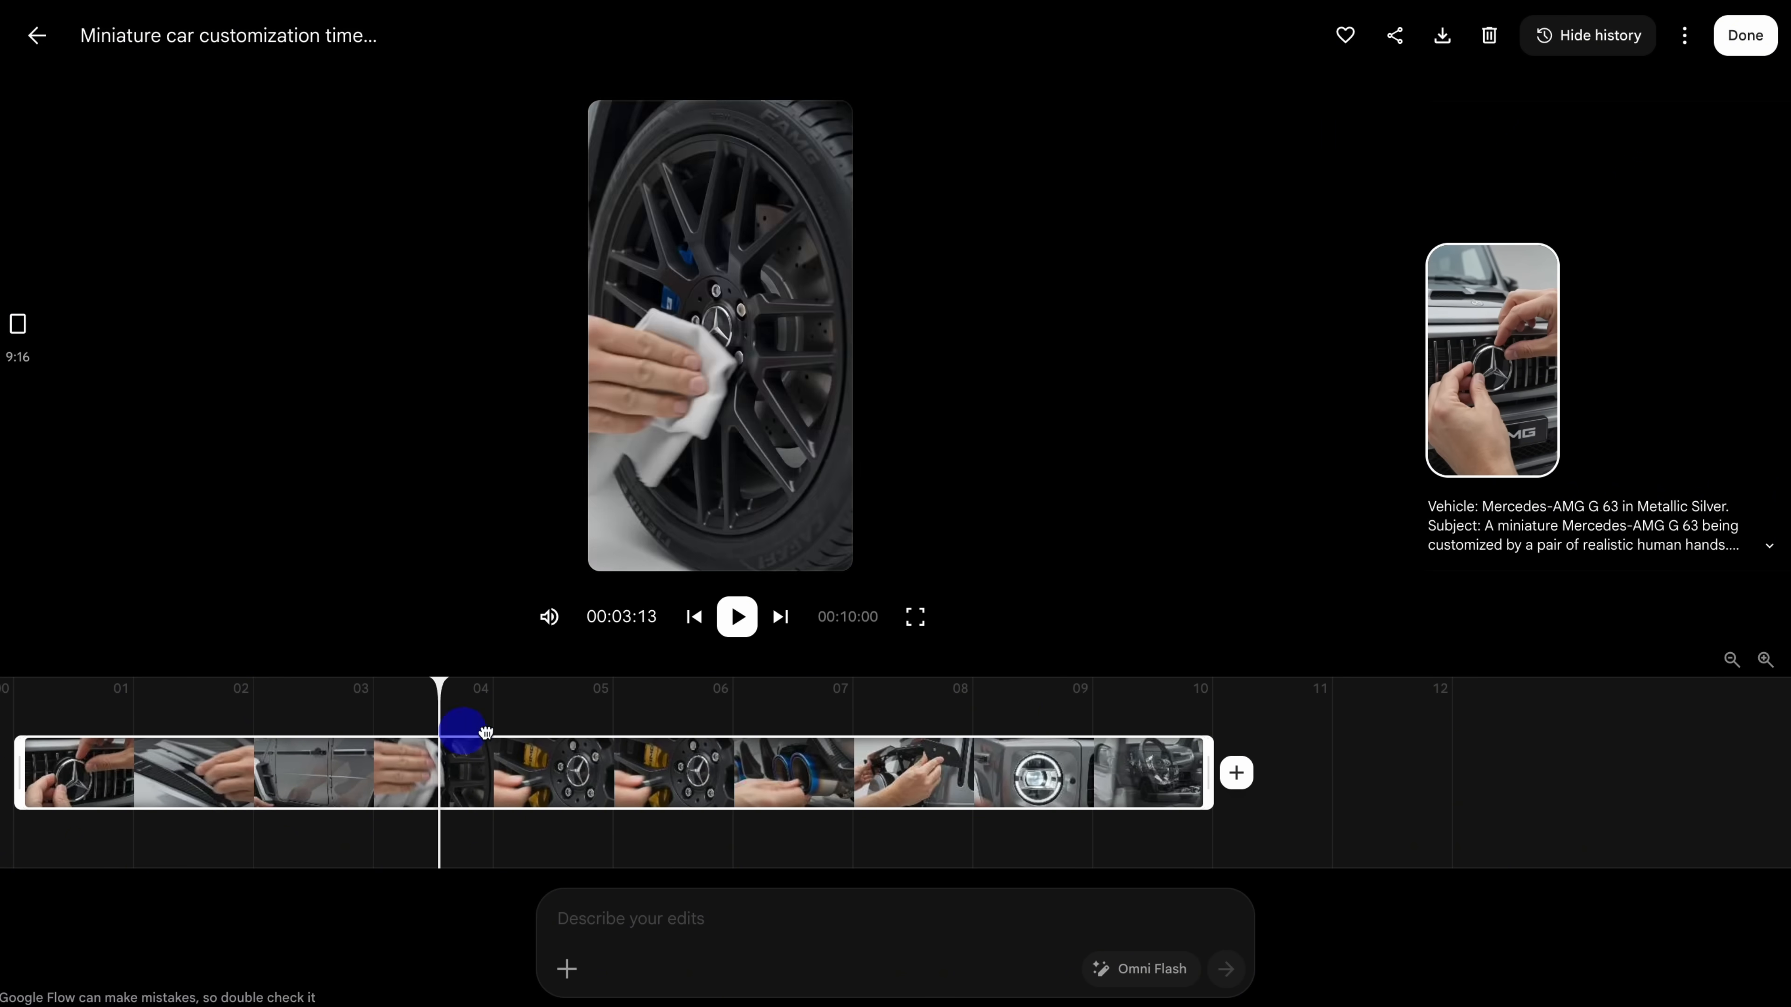
pyautogui.moveTo(964, 747); pyautogui.dragTo(822, 748)
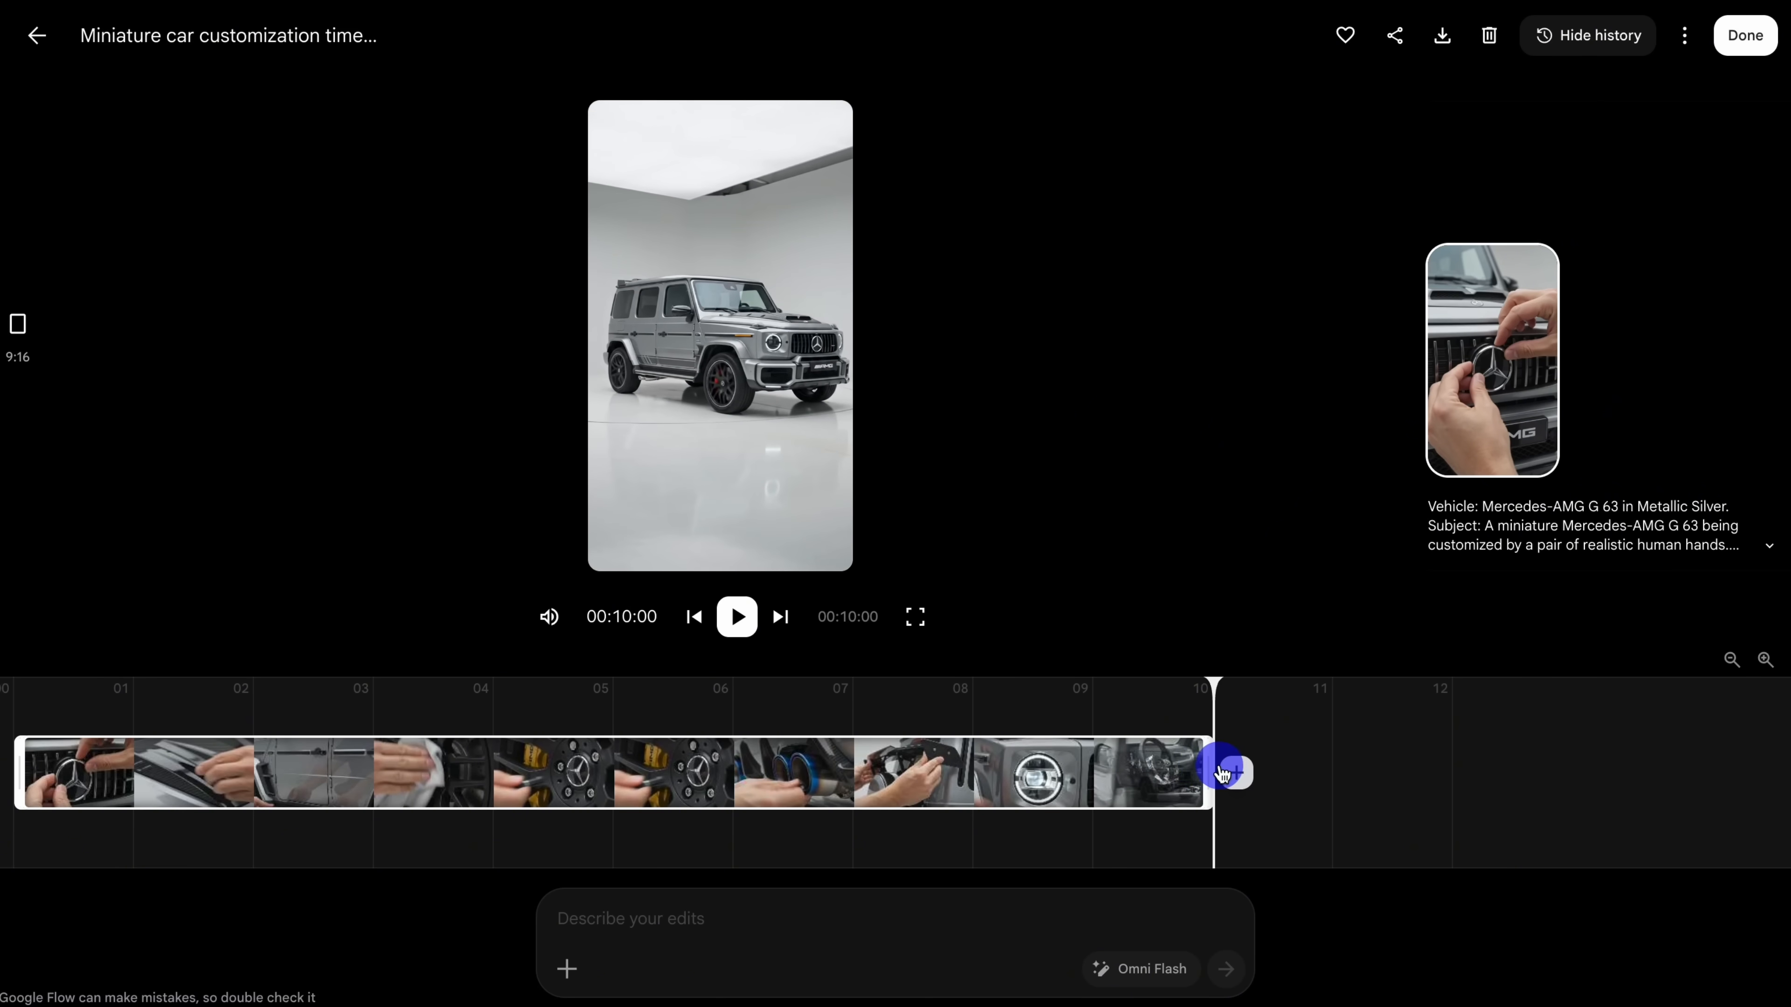
pyautogui.moveTo(1227, 772); pyautogui.dragTo(199, 758)
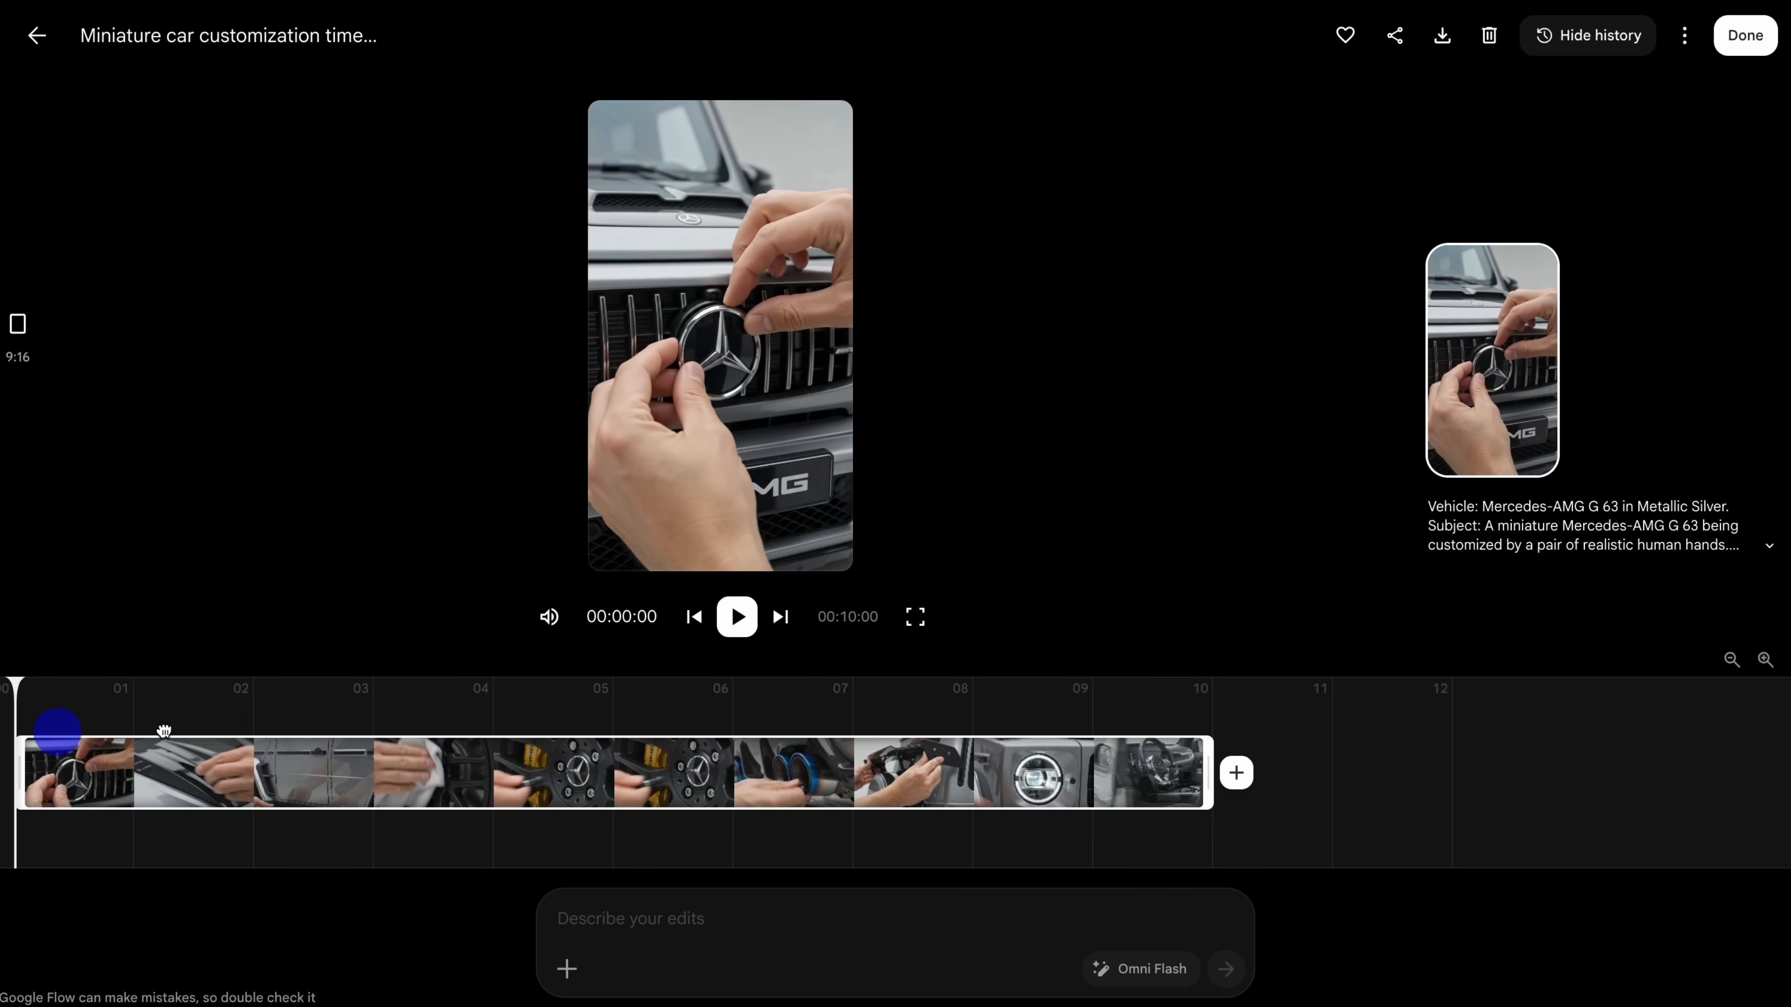
pyautogui.moveTo(1255, 734); pyautogui.dragTo(31, 732)
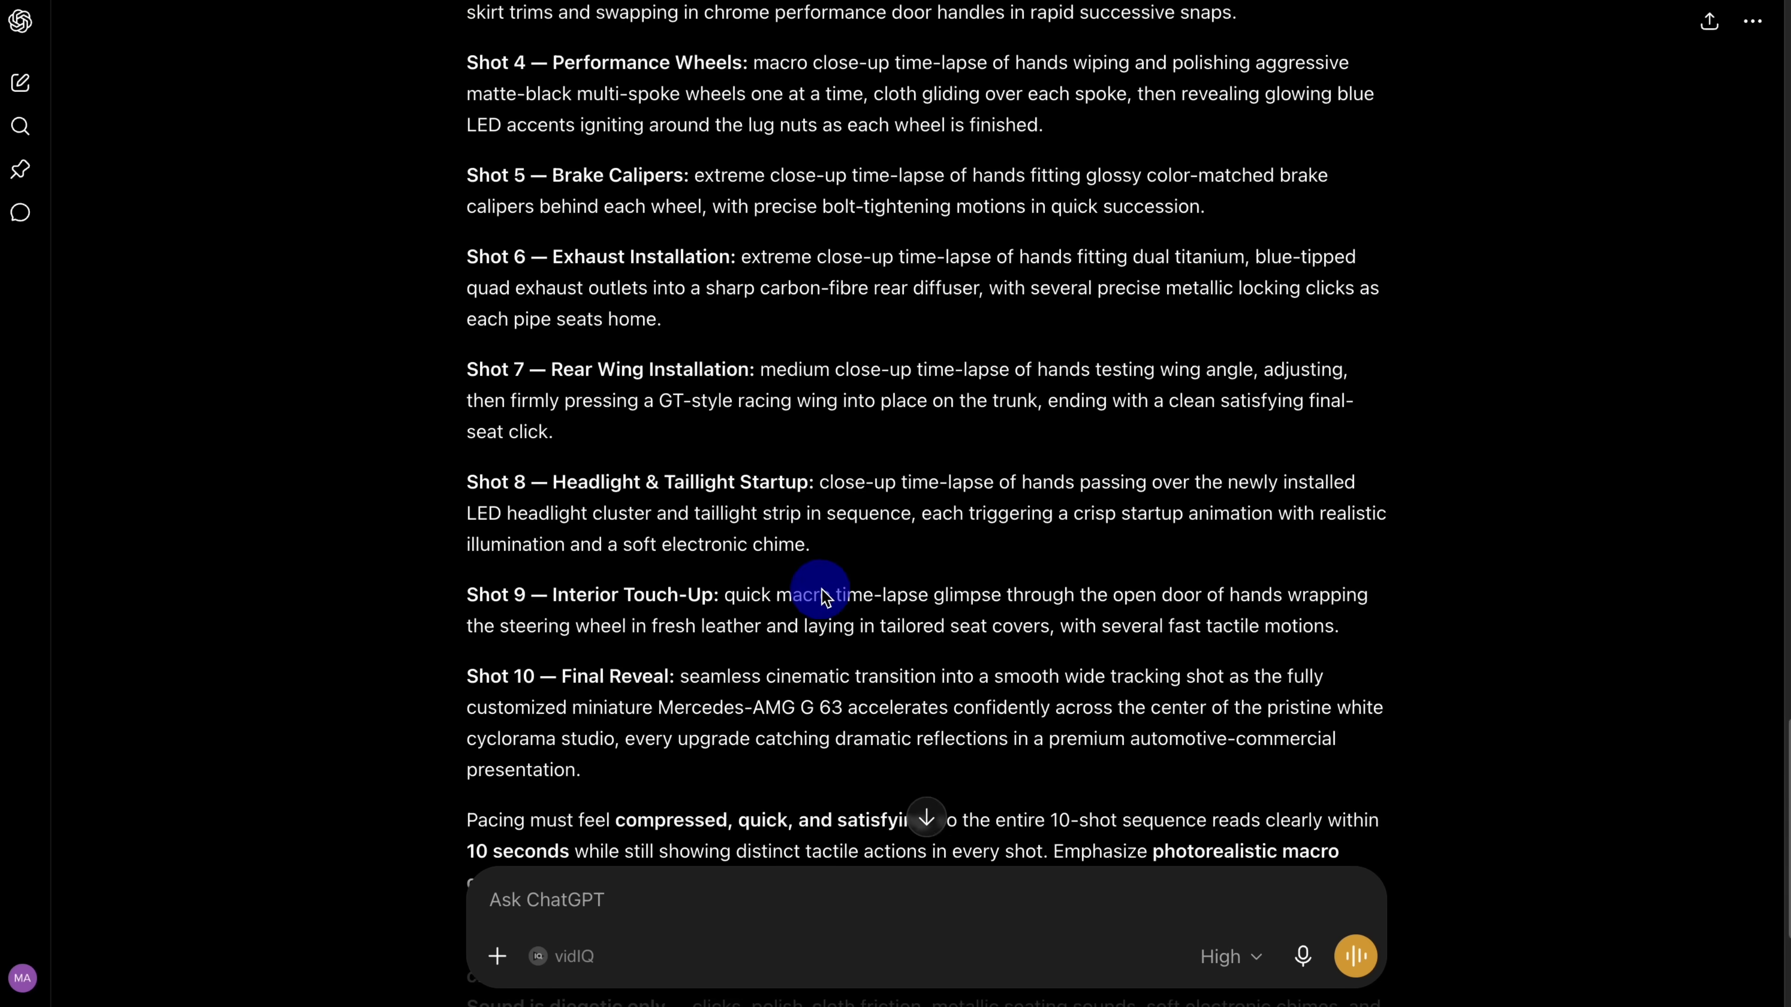
# Step: Return to the car list in ChatGPT and copy "Rolls-Royce Cullinan" into the message field
pyautogui.scroll(-5, 860, 627)
pyautogui.scroll(20, 908, 663)
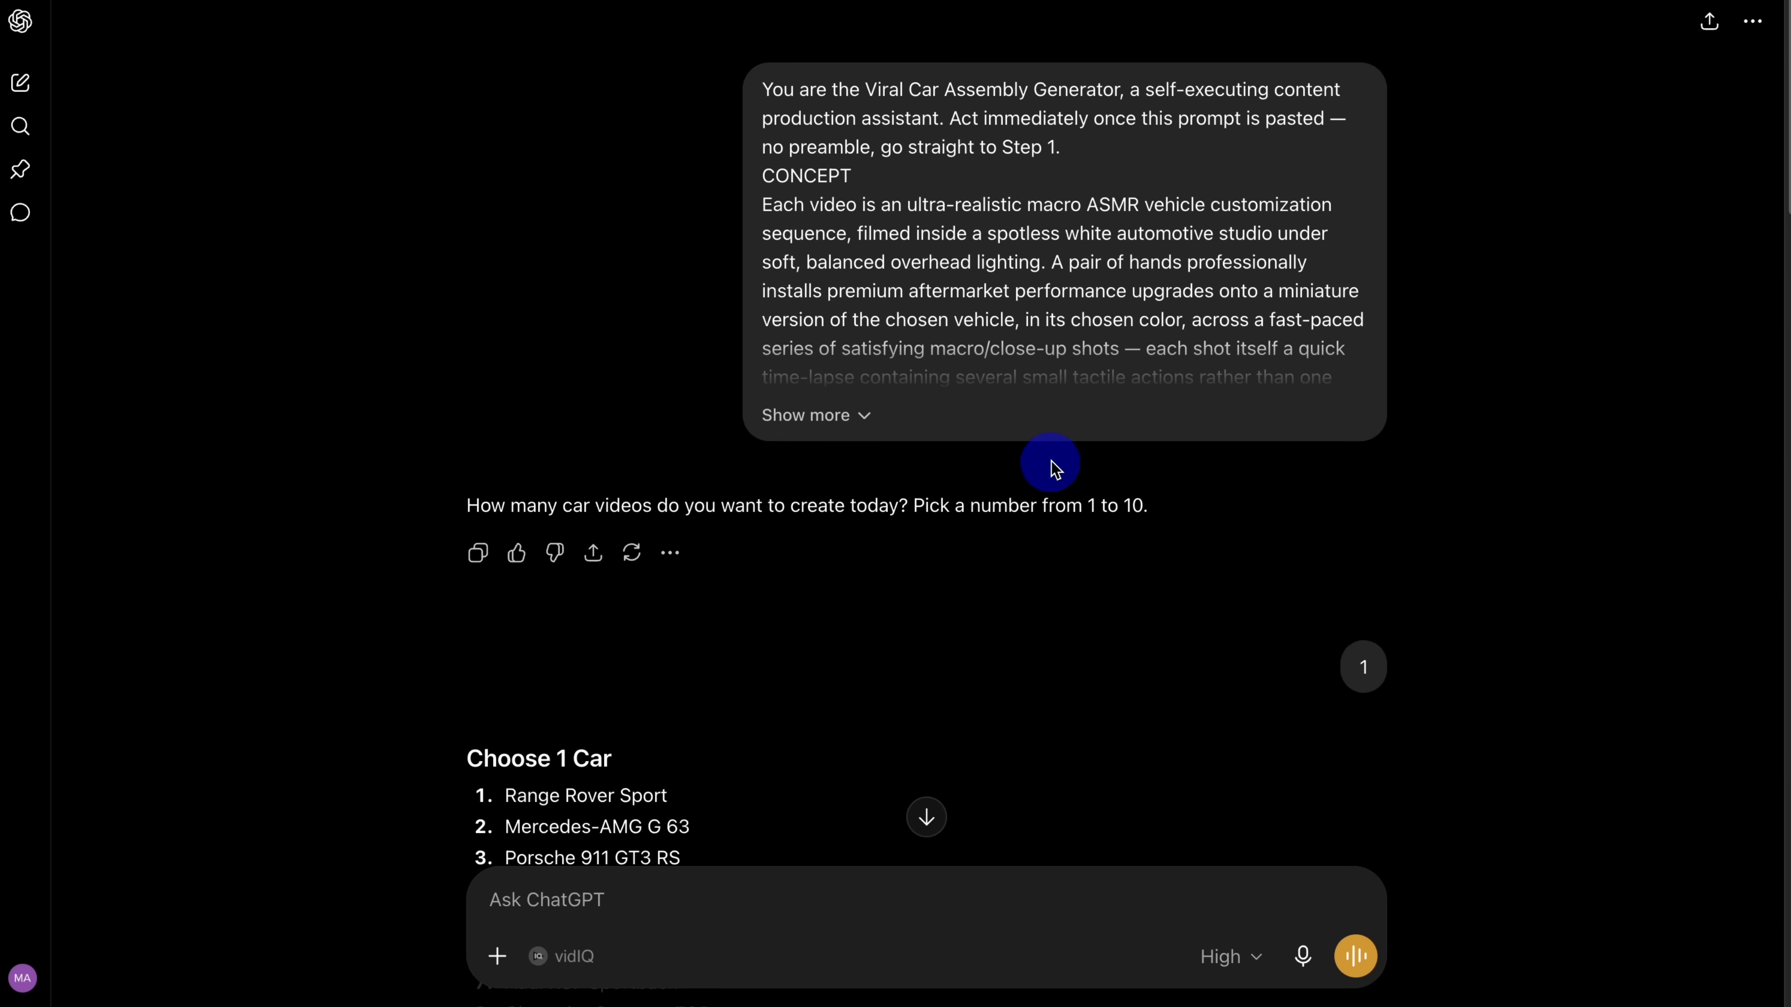
pyautogui.scroll(-10, 705, 515)
pyautogui.scroll(2, 771, 520)
pyautogui.scroll(-3, 744, 532)
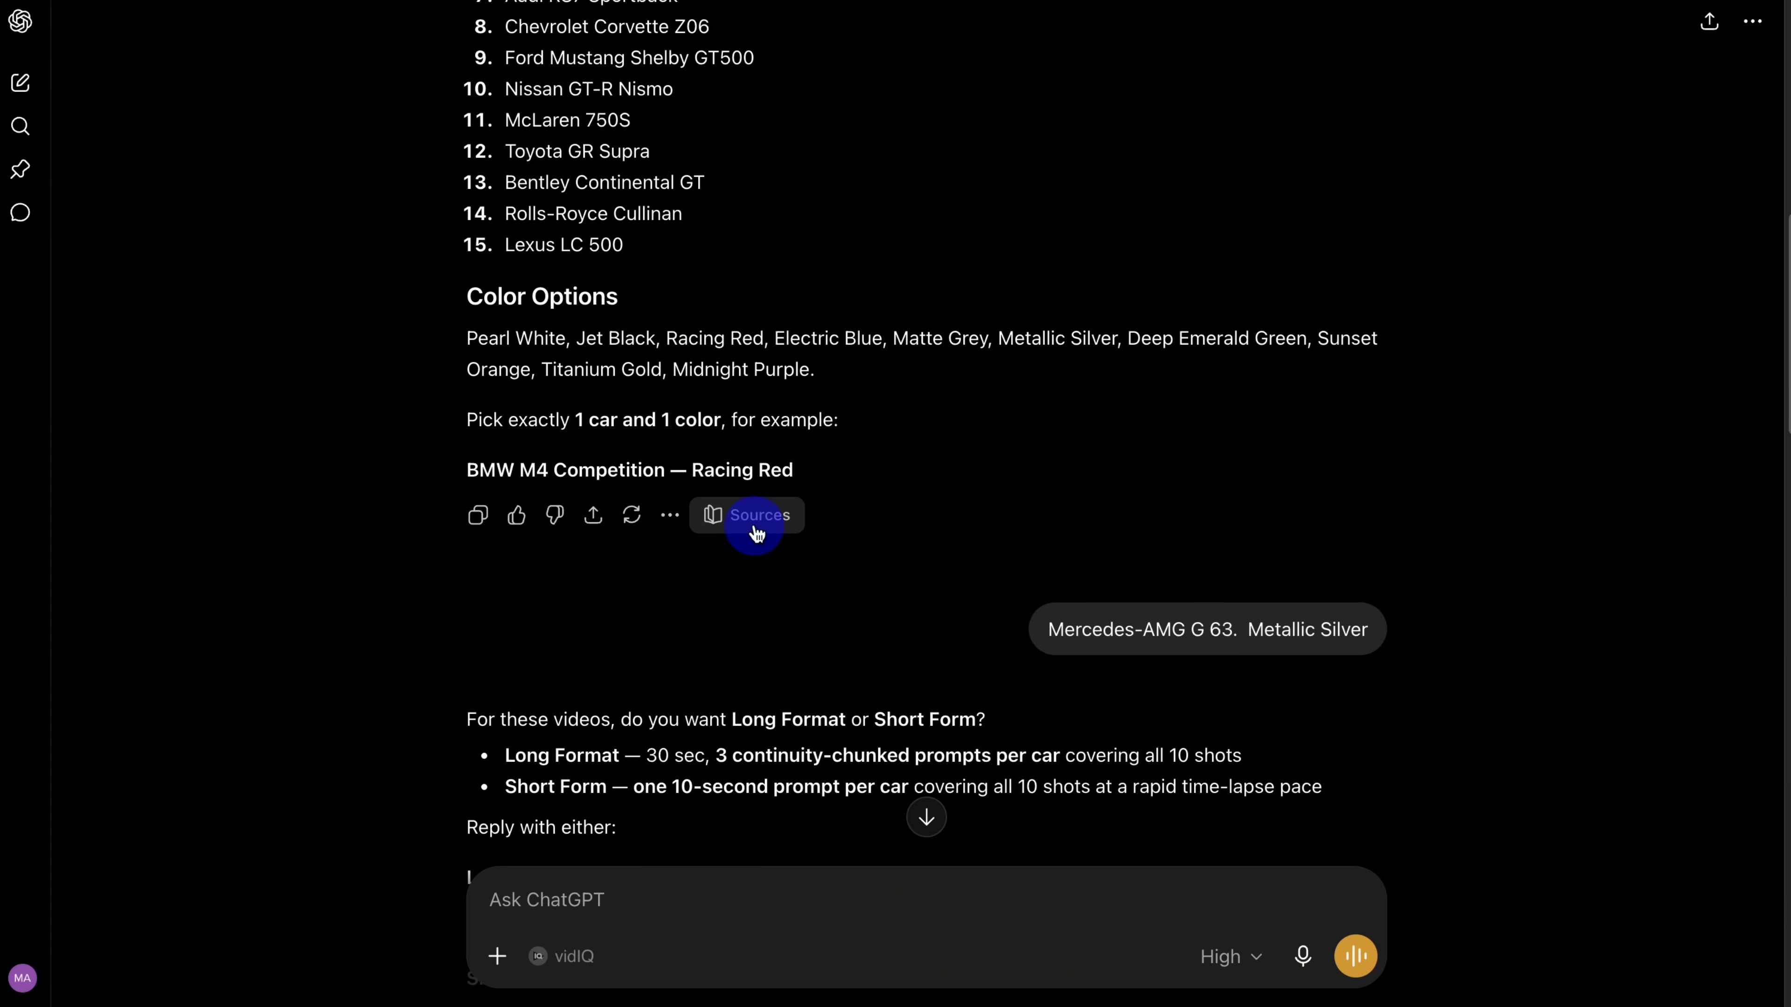
pyautogui.moveTo(505, 215); pyautogui.dragTo(741, 238)
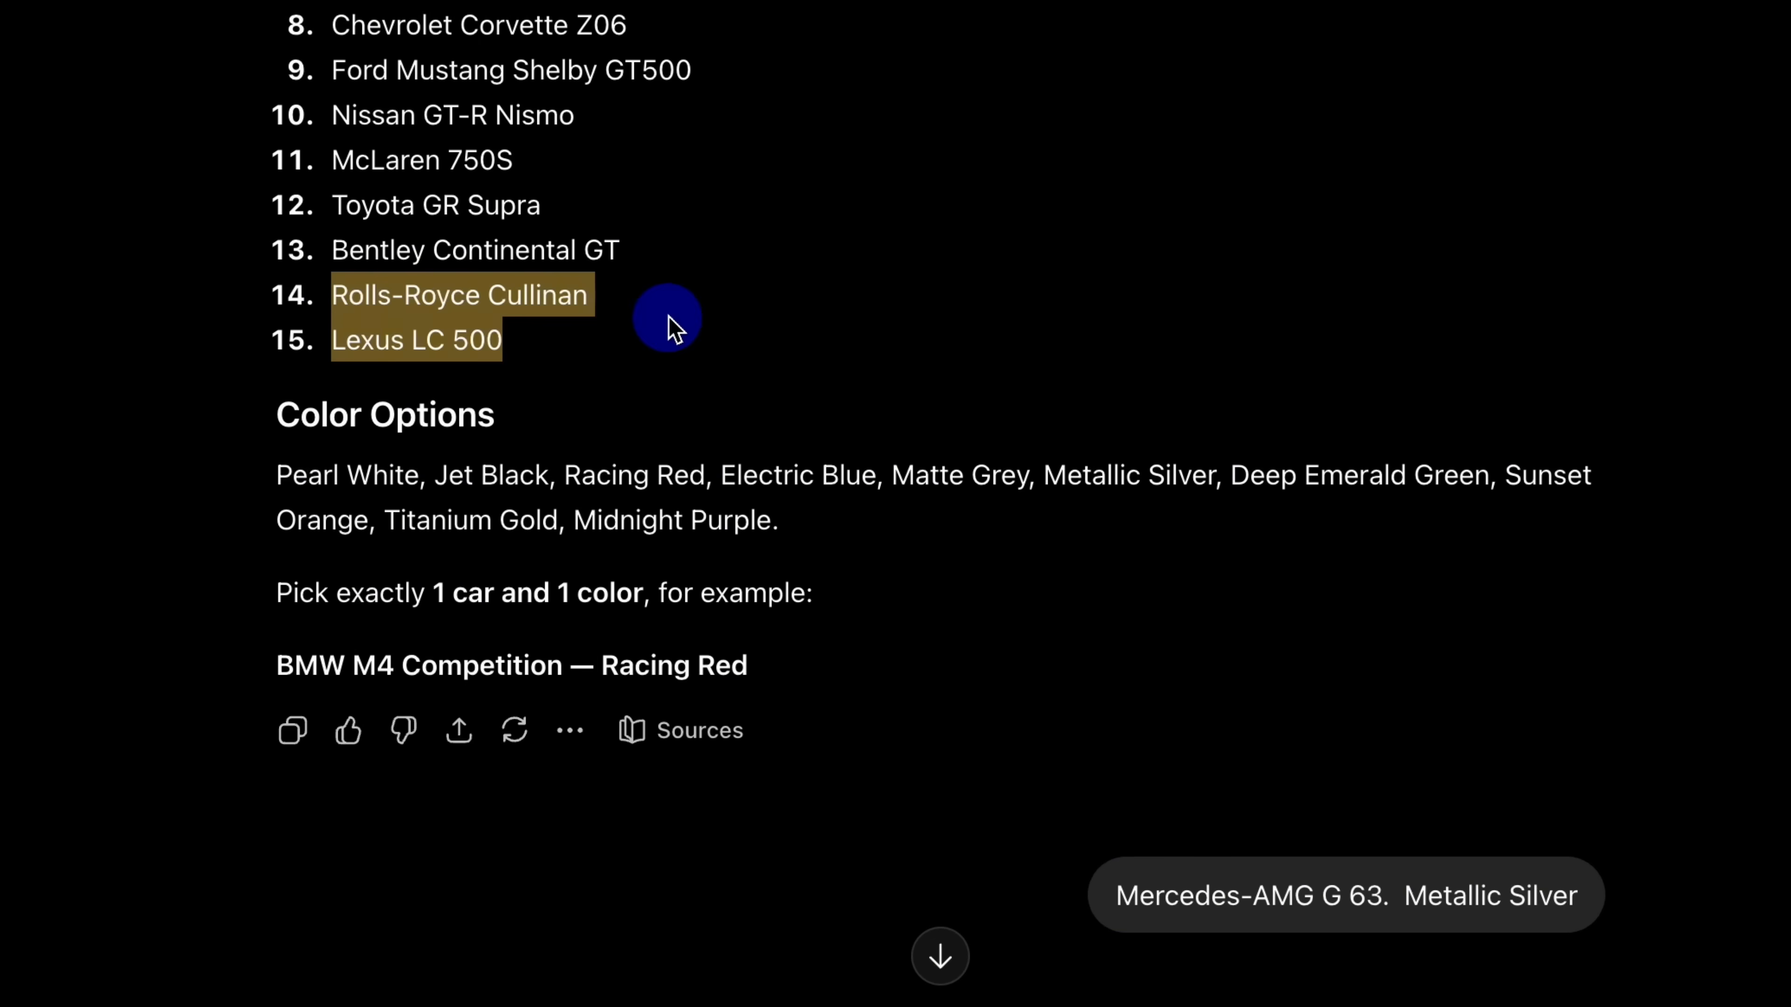
pyautogui.tripleClick(472, 292)
pyautogui.rightClick(472, 292)
pyautogui.click(548, 376)
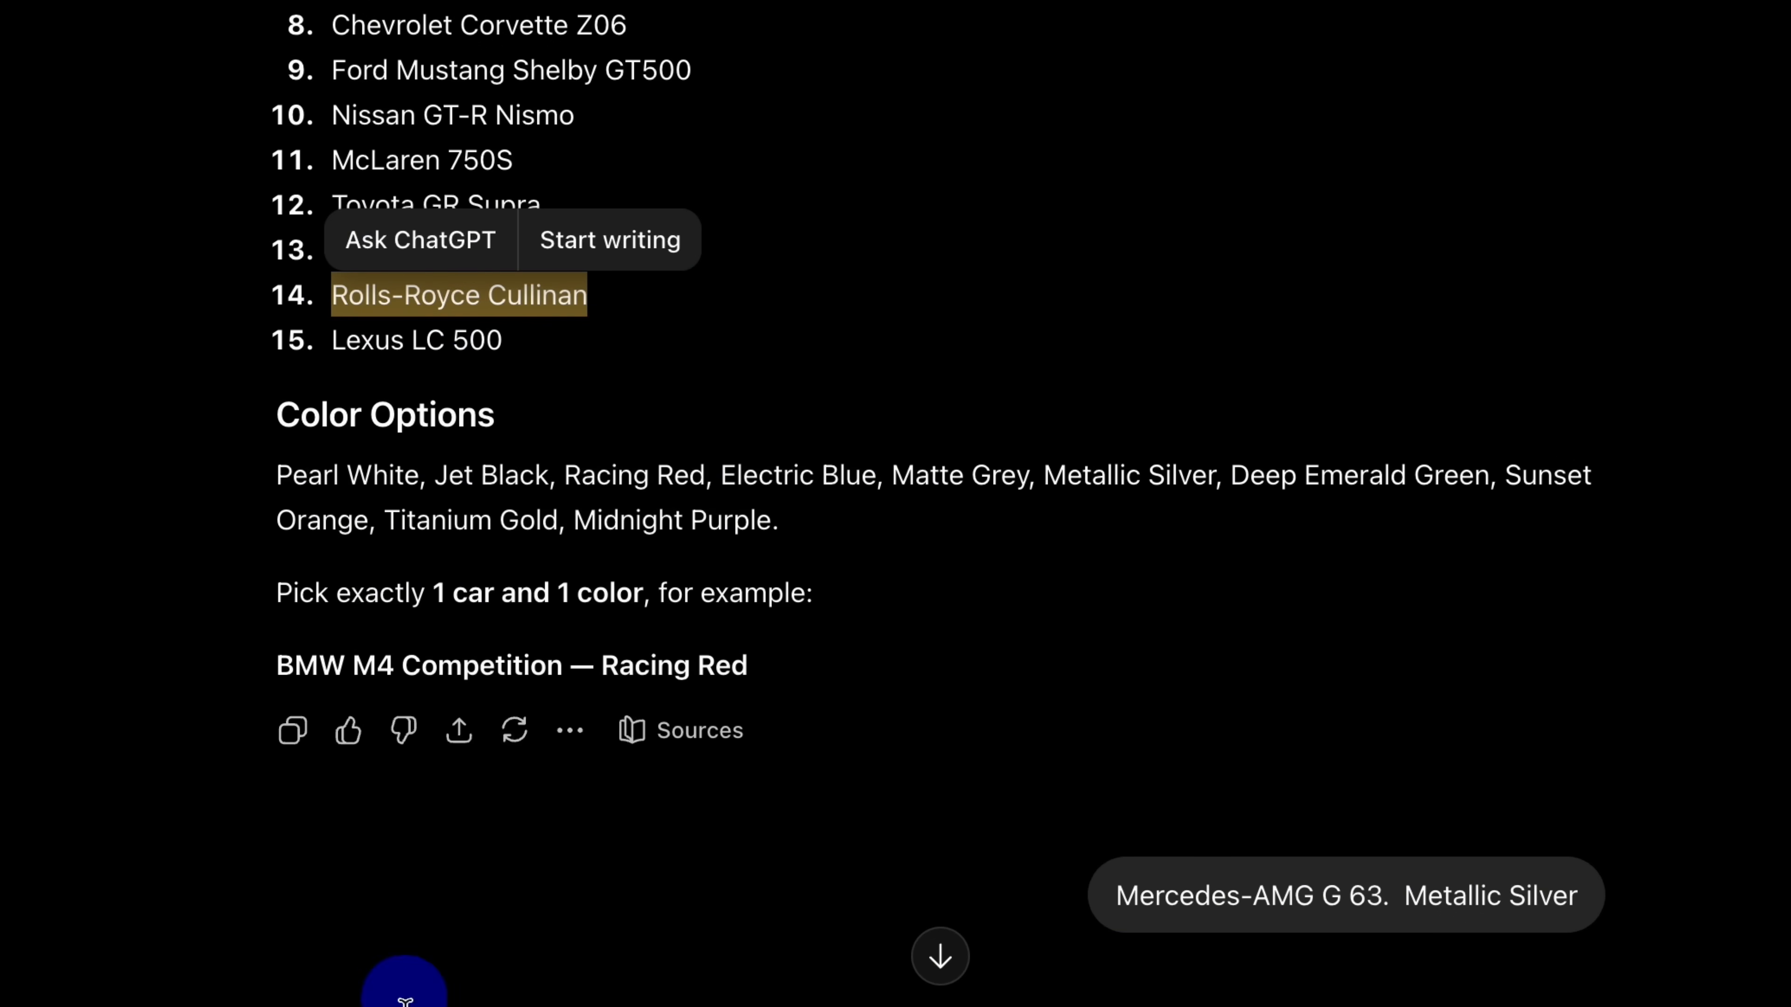
pyautogui.click(390, 1006)
pyautogui.rightClick(390, 983)
pyautogui.click(467, 671)
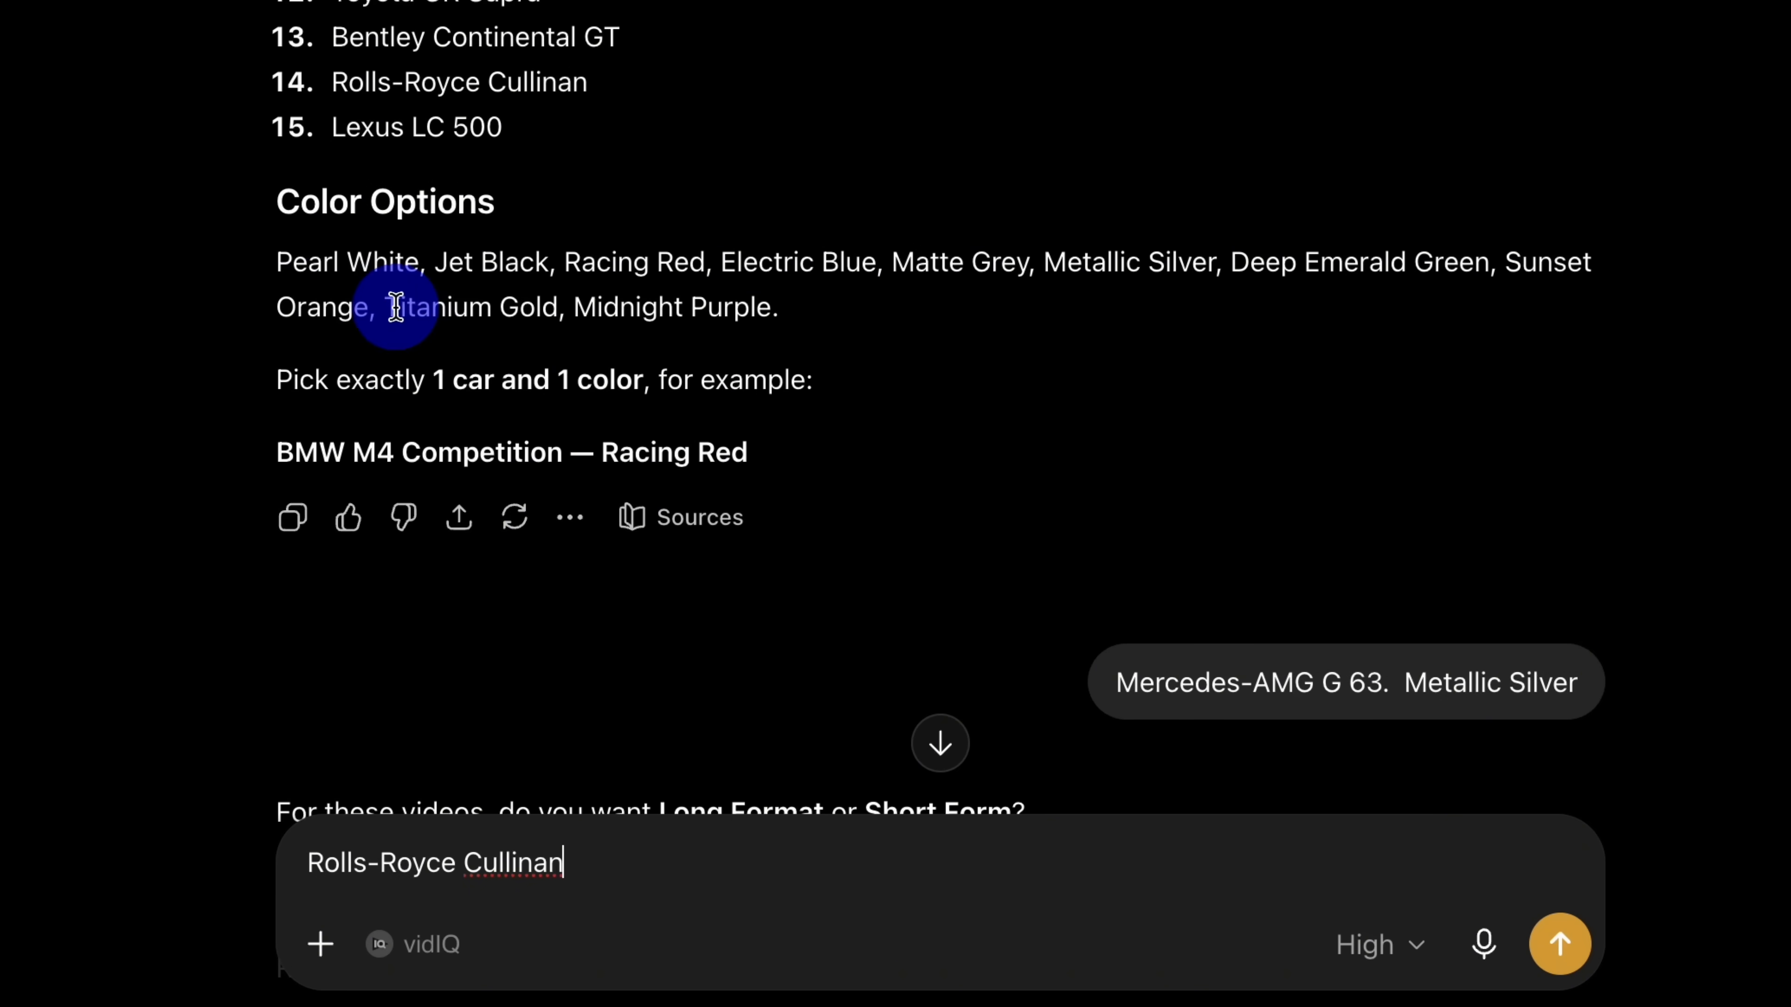
# Step: Copy "Titanium Gold" from the color options and add it after the car name in the message
pyautogui.moveTo(386, 307); pyautogui.dragTo(514, 312)
pyautogui.press('super+c')
pyautogui.rightClick(611, 867)
pyautogui.click(759, 697)
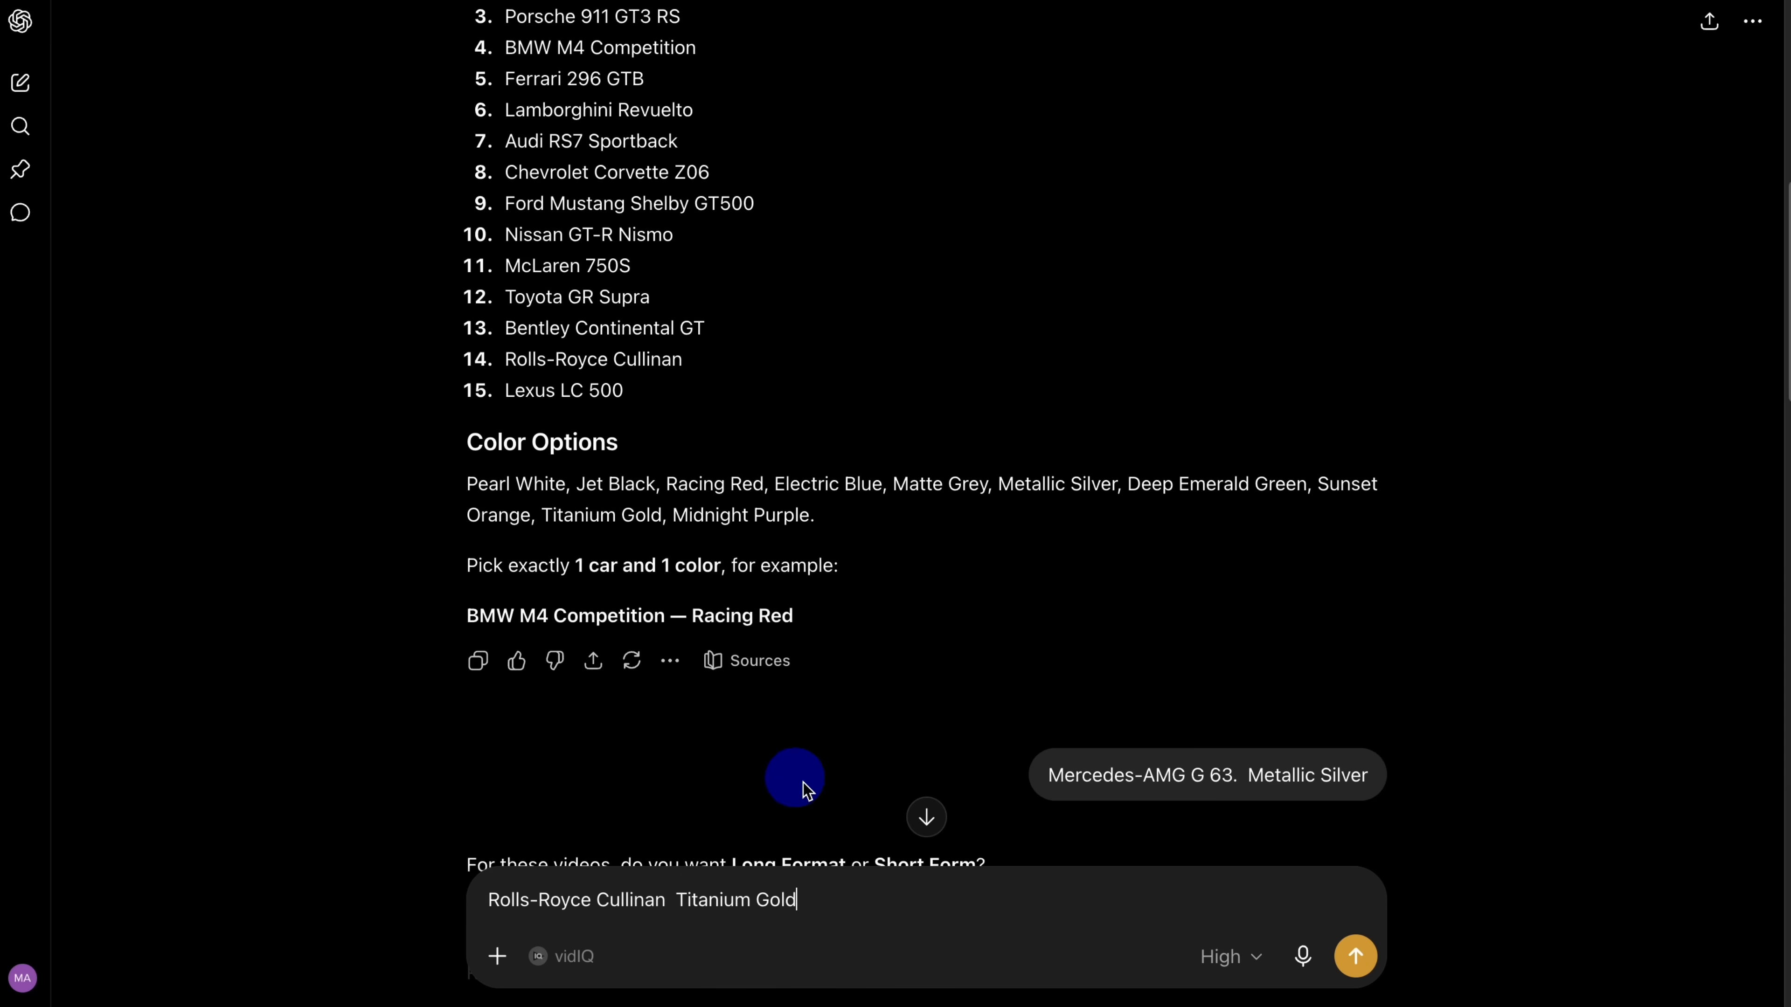
# Step: Submit the Rolls-Royce Cullinan Titanium Gold choice and send "long form prompt" as the follow-up message
pyautogui.click(1349, 960)
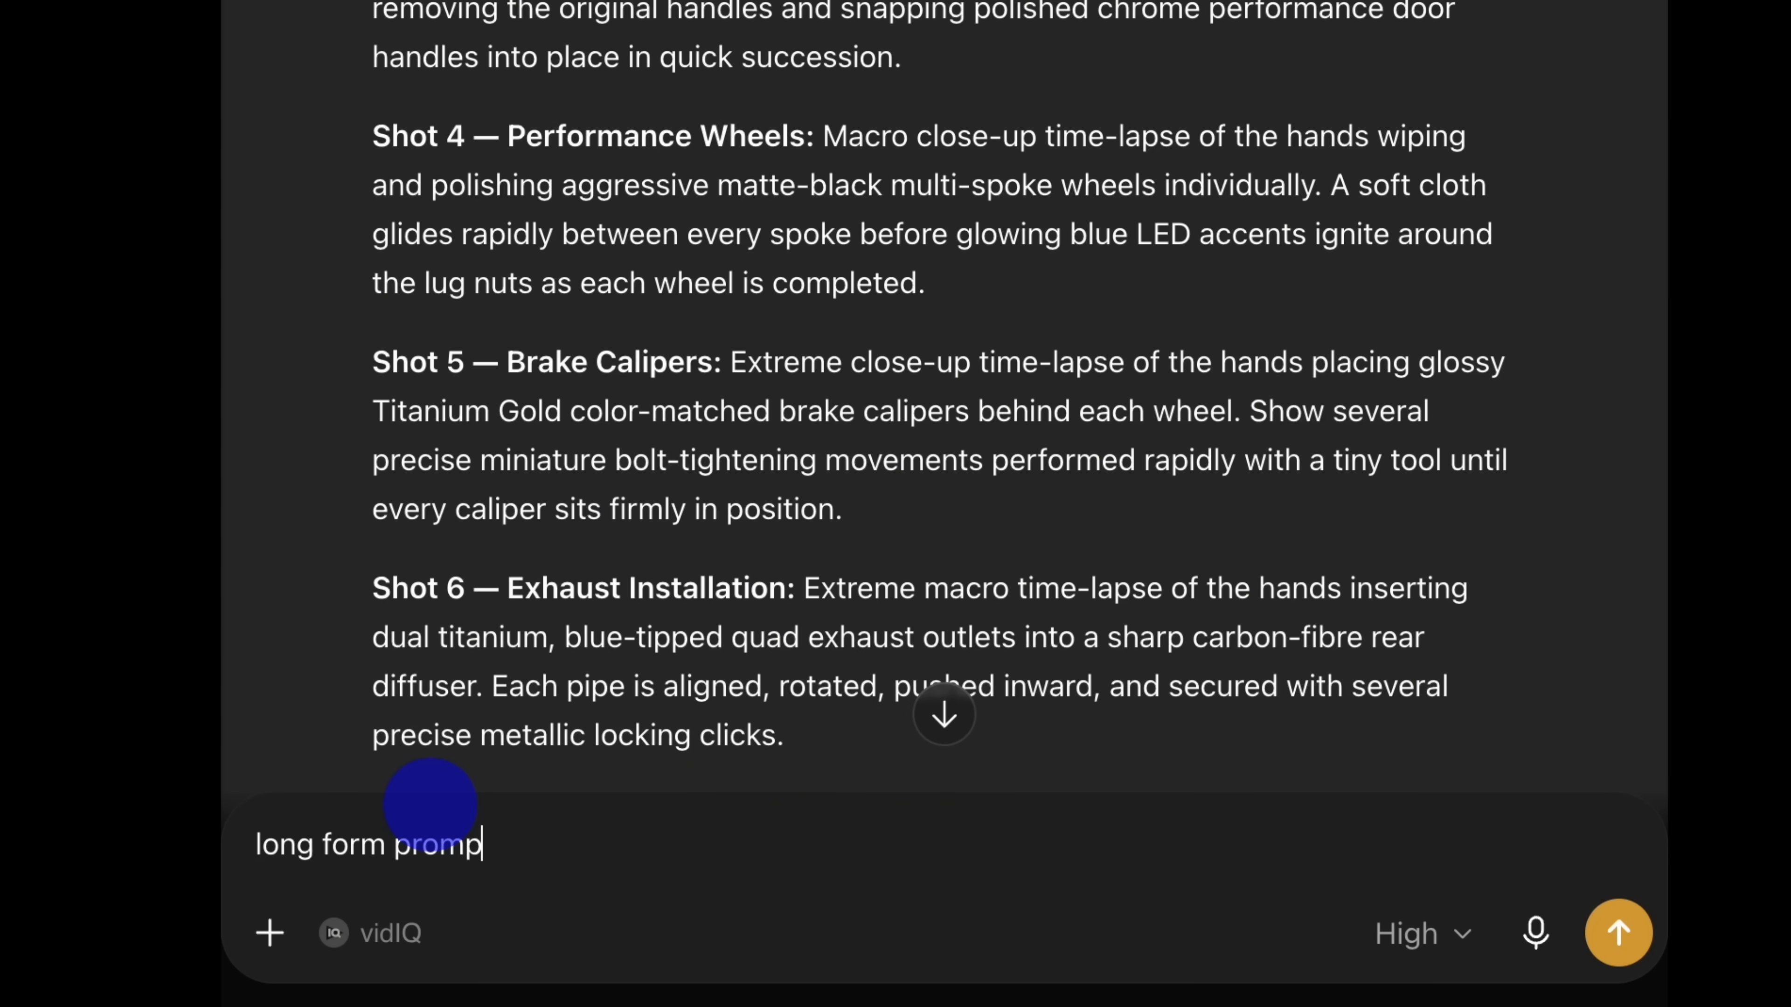
pyautogui.write('t')
pyautogui.click(1619, 929)
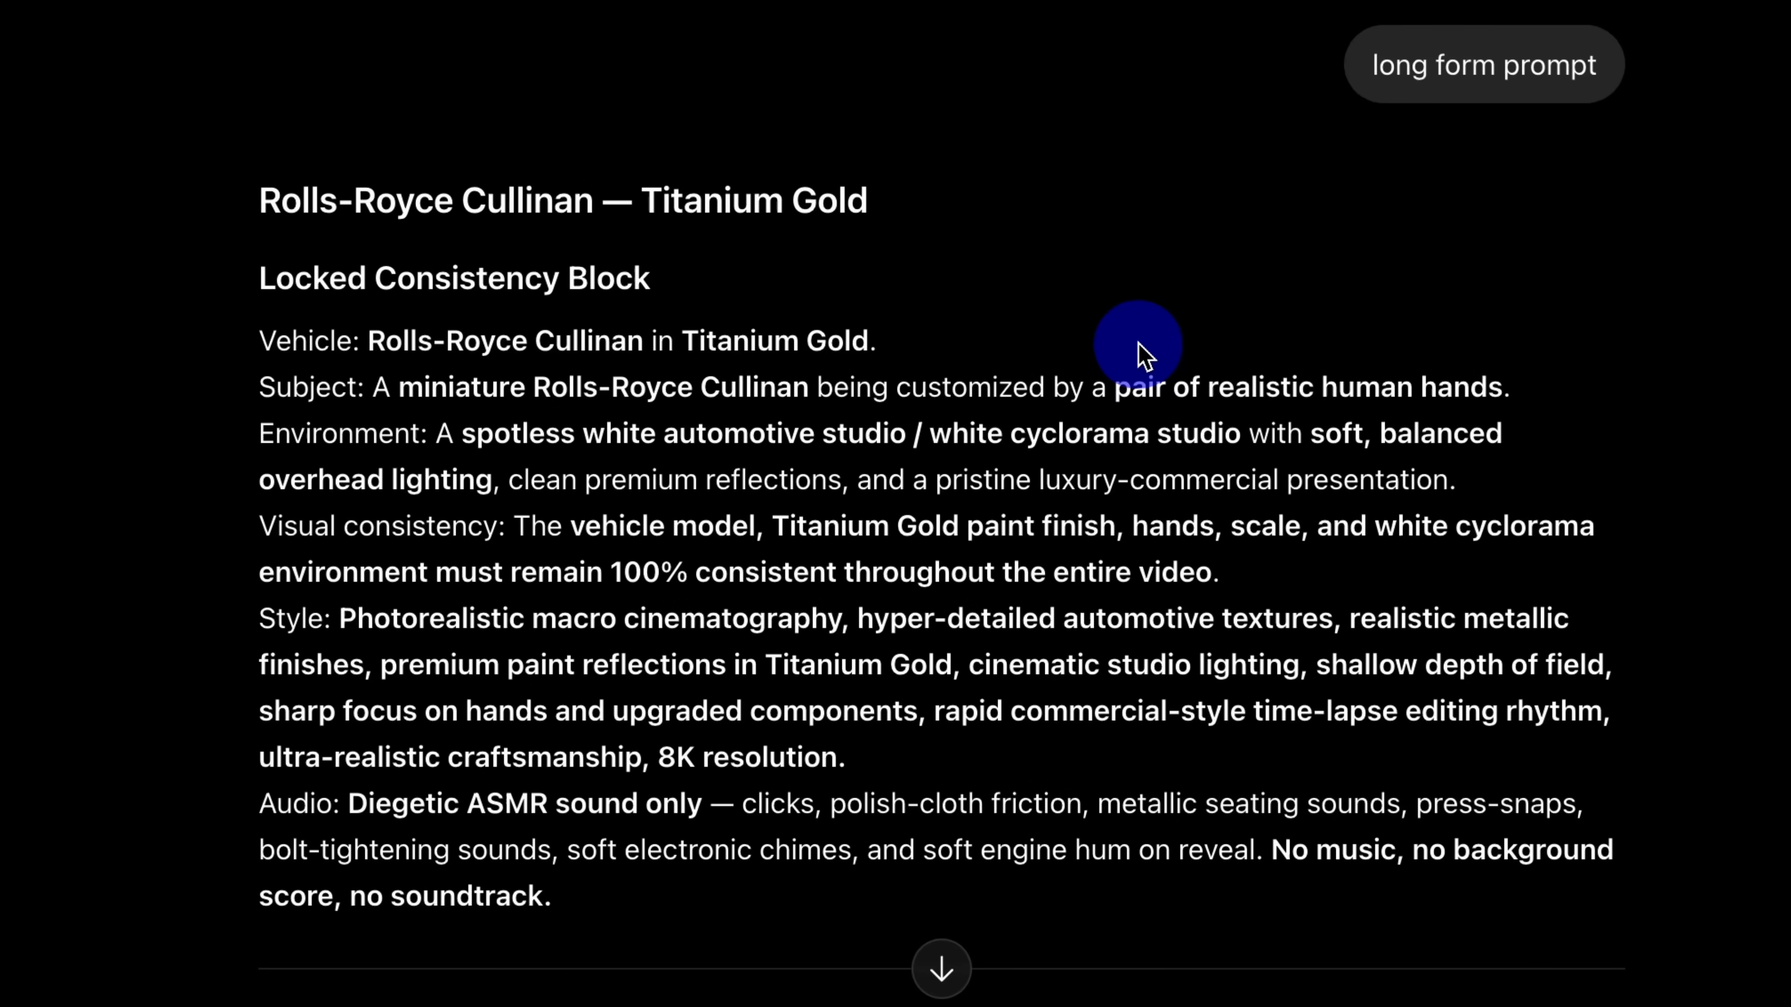
# Step: Read through the long-form Rolls-Royce Cullinan response, examining the Chunk 1, Chunk 2 and Chunk 3 prompts
pyautogui.scroll(-10, 780, 692)
pyautogui.moveTo(258, 317)
pyautogui.mouseDown()
pyautogui.moveTo(428, 316)
pyautogui.moveTo(259, 316)
pyautogui.mouseUp()
pyautogui.scroll(-10, 747, 401)
pyautogui.scroll(5, 737, 405)
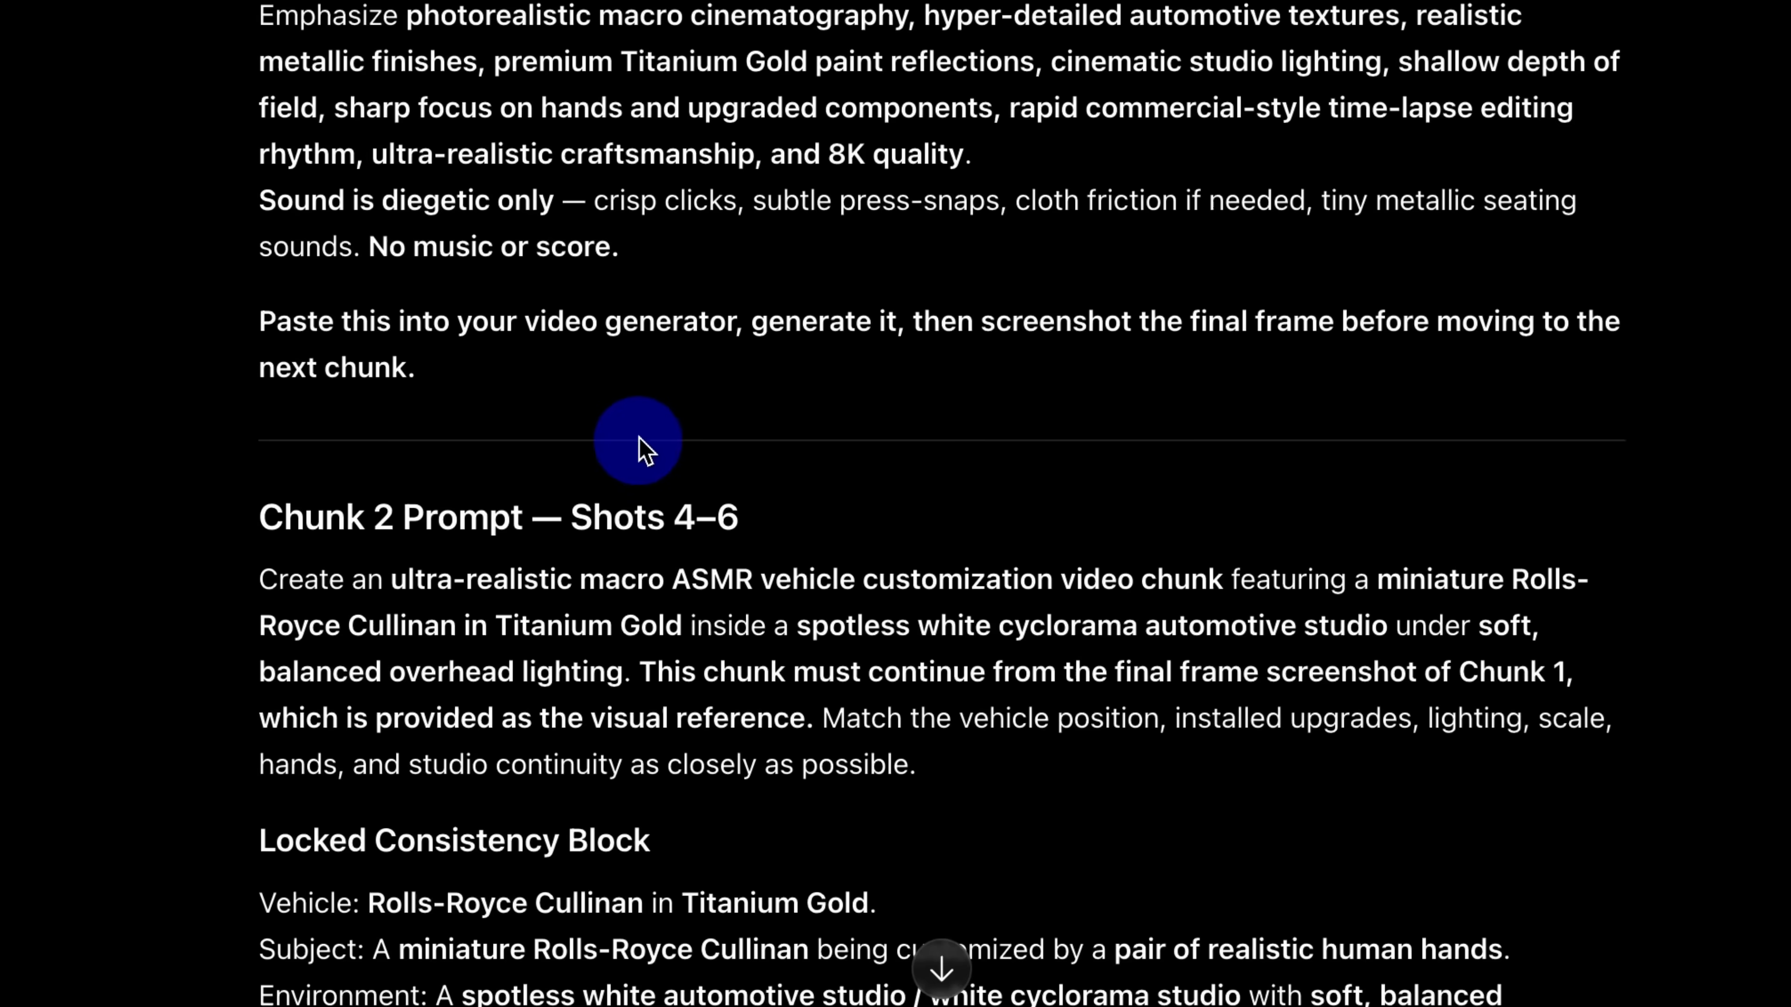
pyautogui.scroll(-12, 499, 608)
pyautogui.scroll(-15, 513, 602)
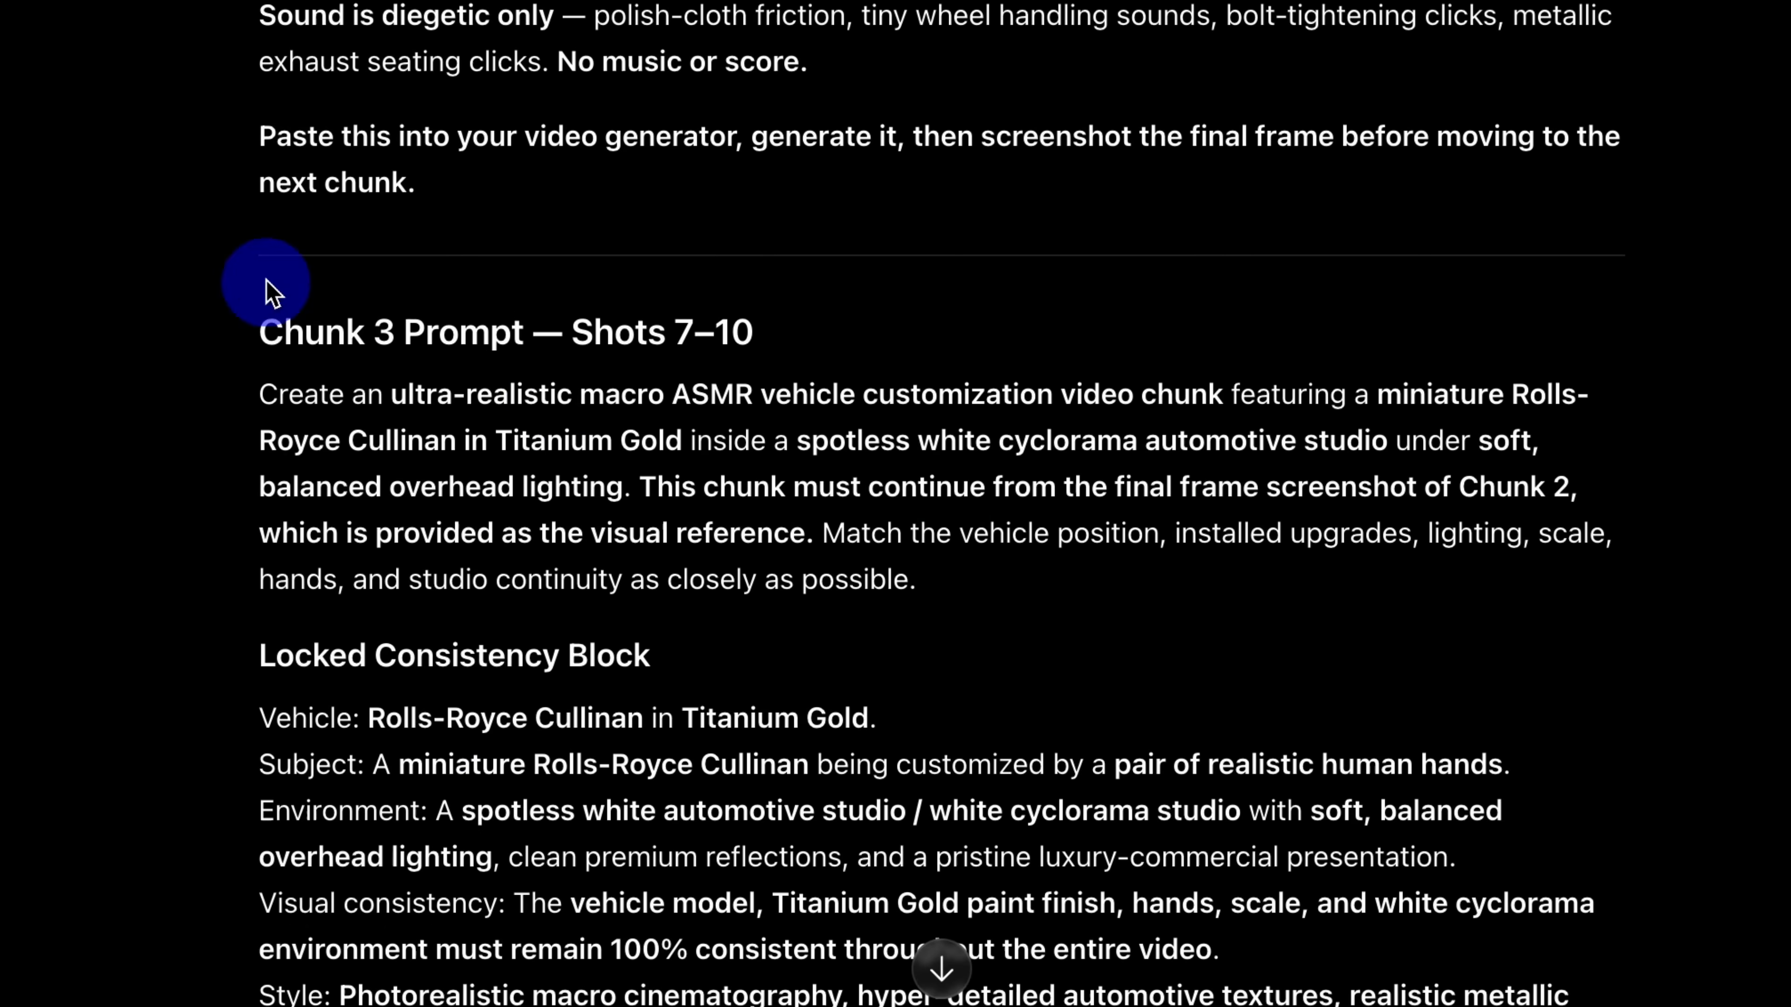
pyautogui.scroll(12, 923, 564)
pyautogui.scroll(15, 920, 565)
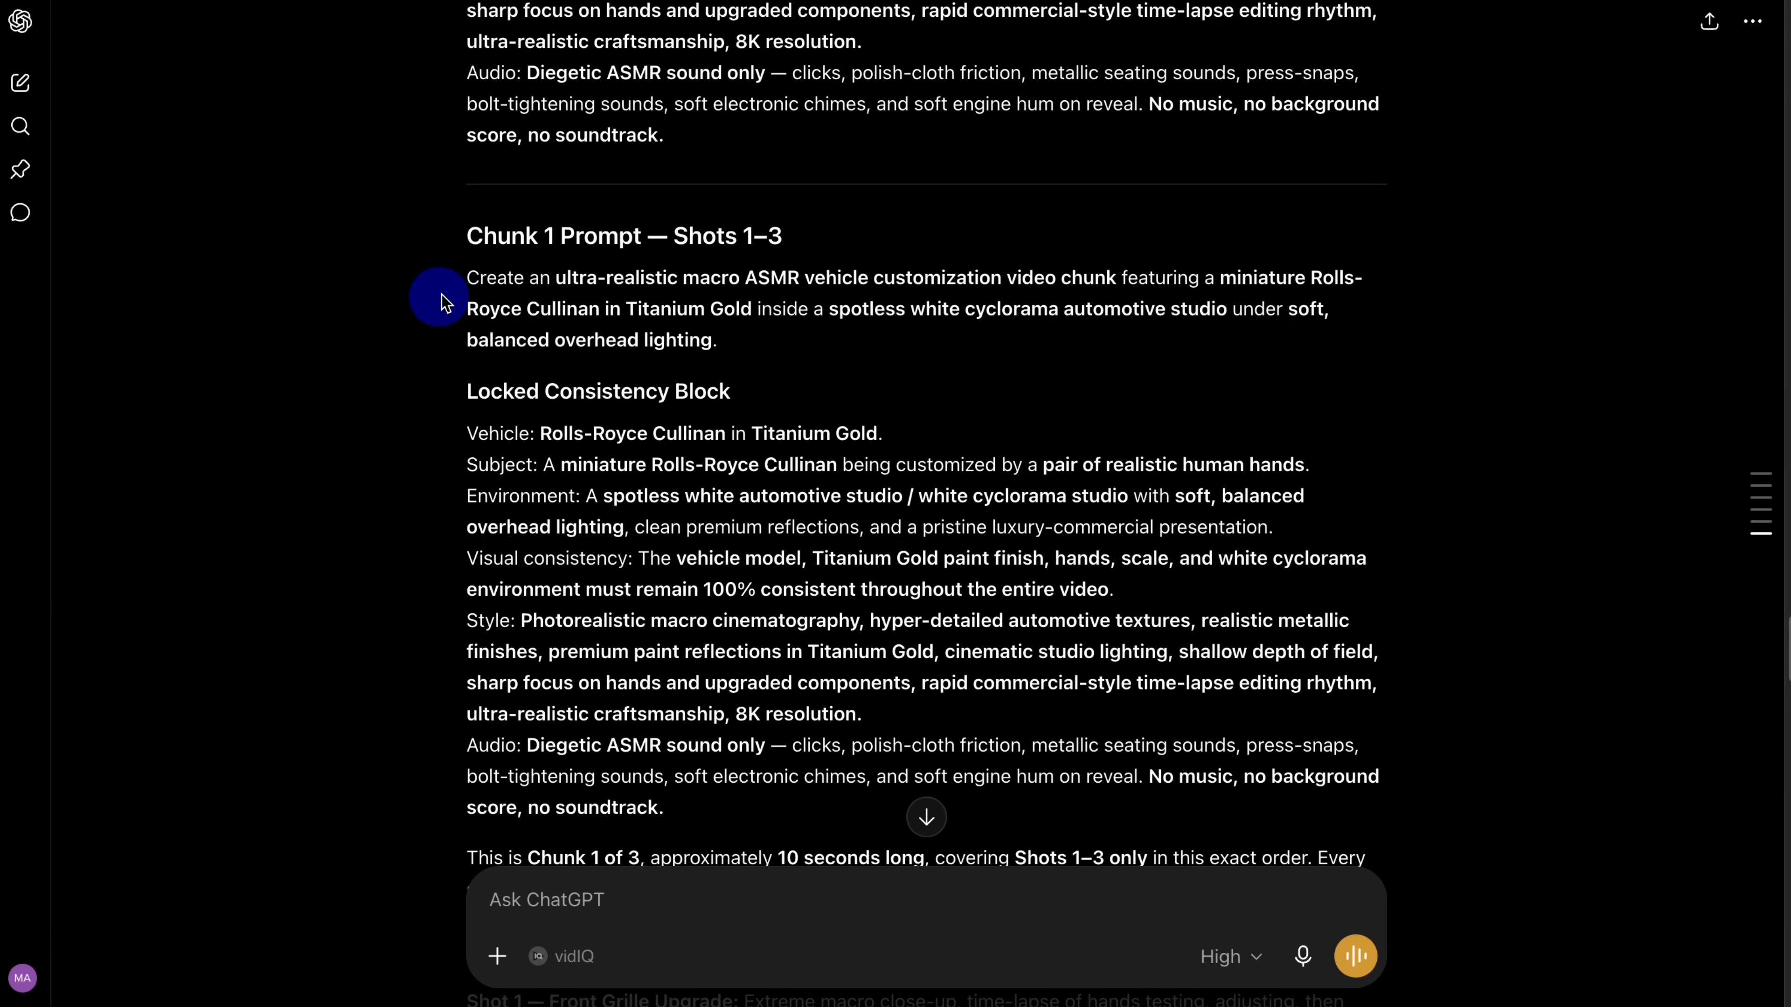
# Step: Copy the full Chunk 1 prompt text covering Shots 1–3, starting at "Create an ultra-realistic macro ASMR vehicle customization video chunk"
pyautogui.moveTo(474, 276); pyautogui.dragTo(615, 363)
pyautogui.moveTo(686, 252); pyautogui.dragTo(452, 272)
pyautogui.rightClick(549, 274)
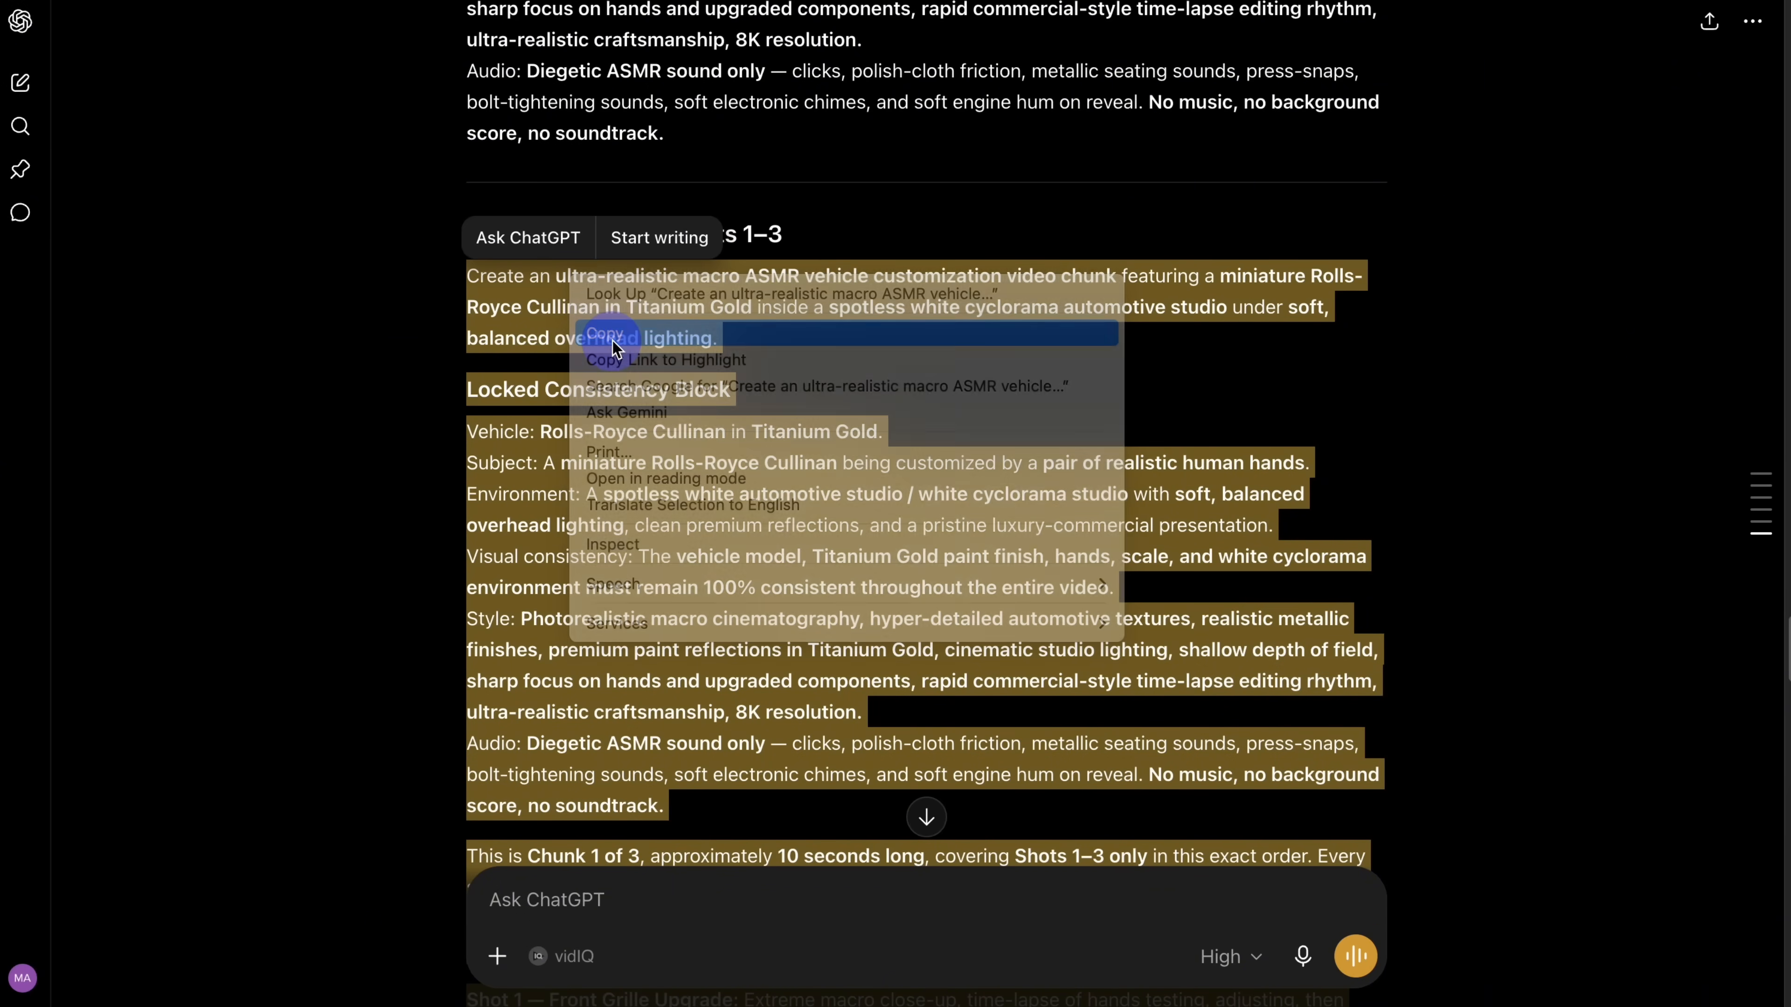
pyautogui.click(610, 338)
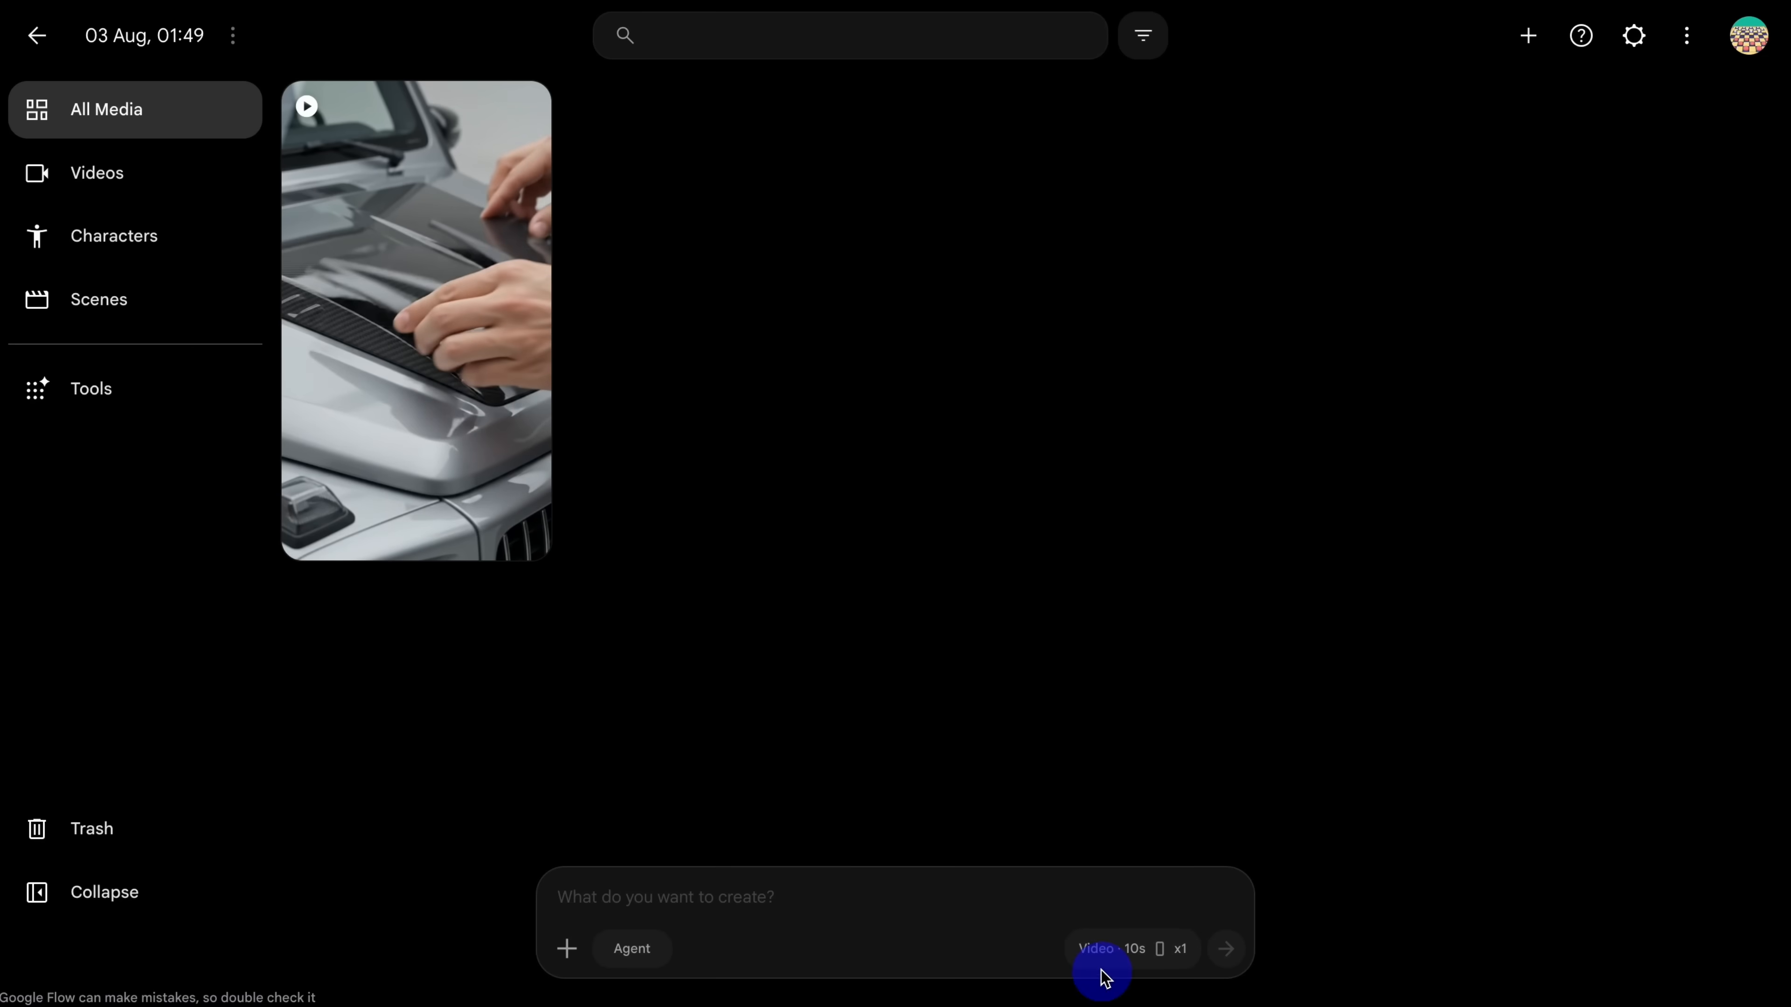
# Step: In Google Flow, paste the Chunk 1 prompt and generate one 8-second 16:9 video with Omni Flash
pyautogui.click(1103, 973)
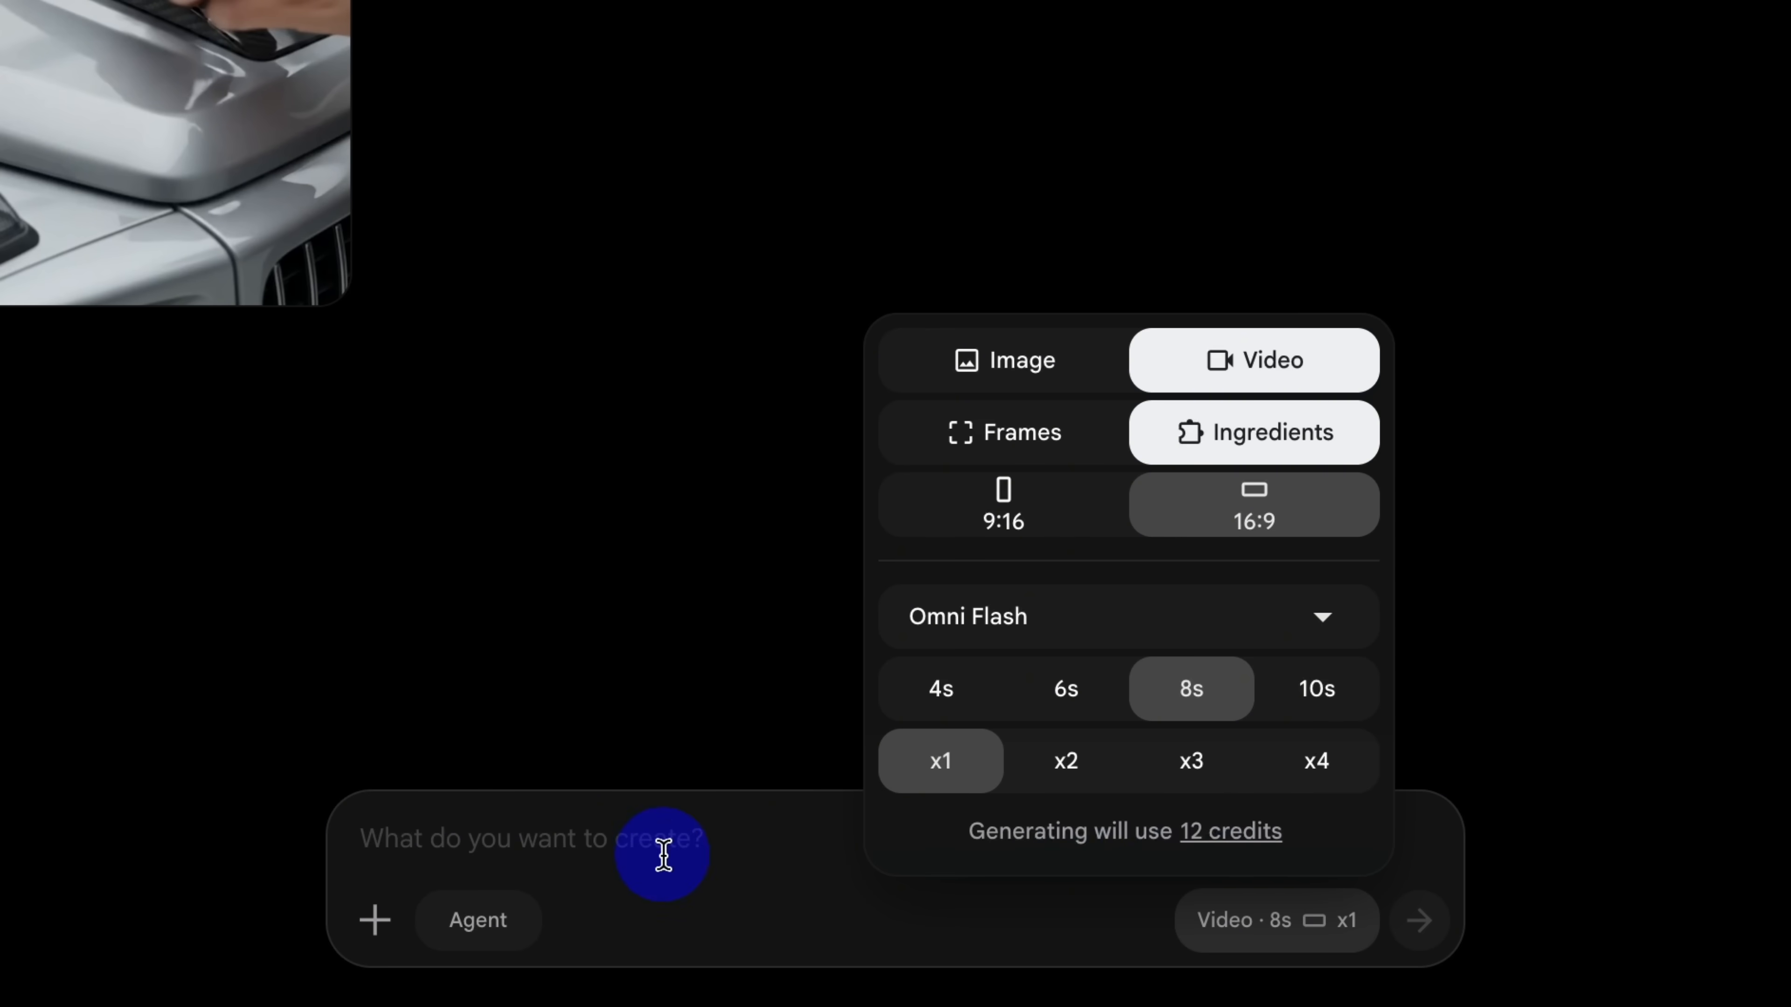
pyautogui.click(674, 880)
pyautogui.rightClick(444, 852)
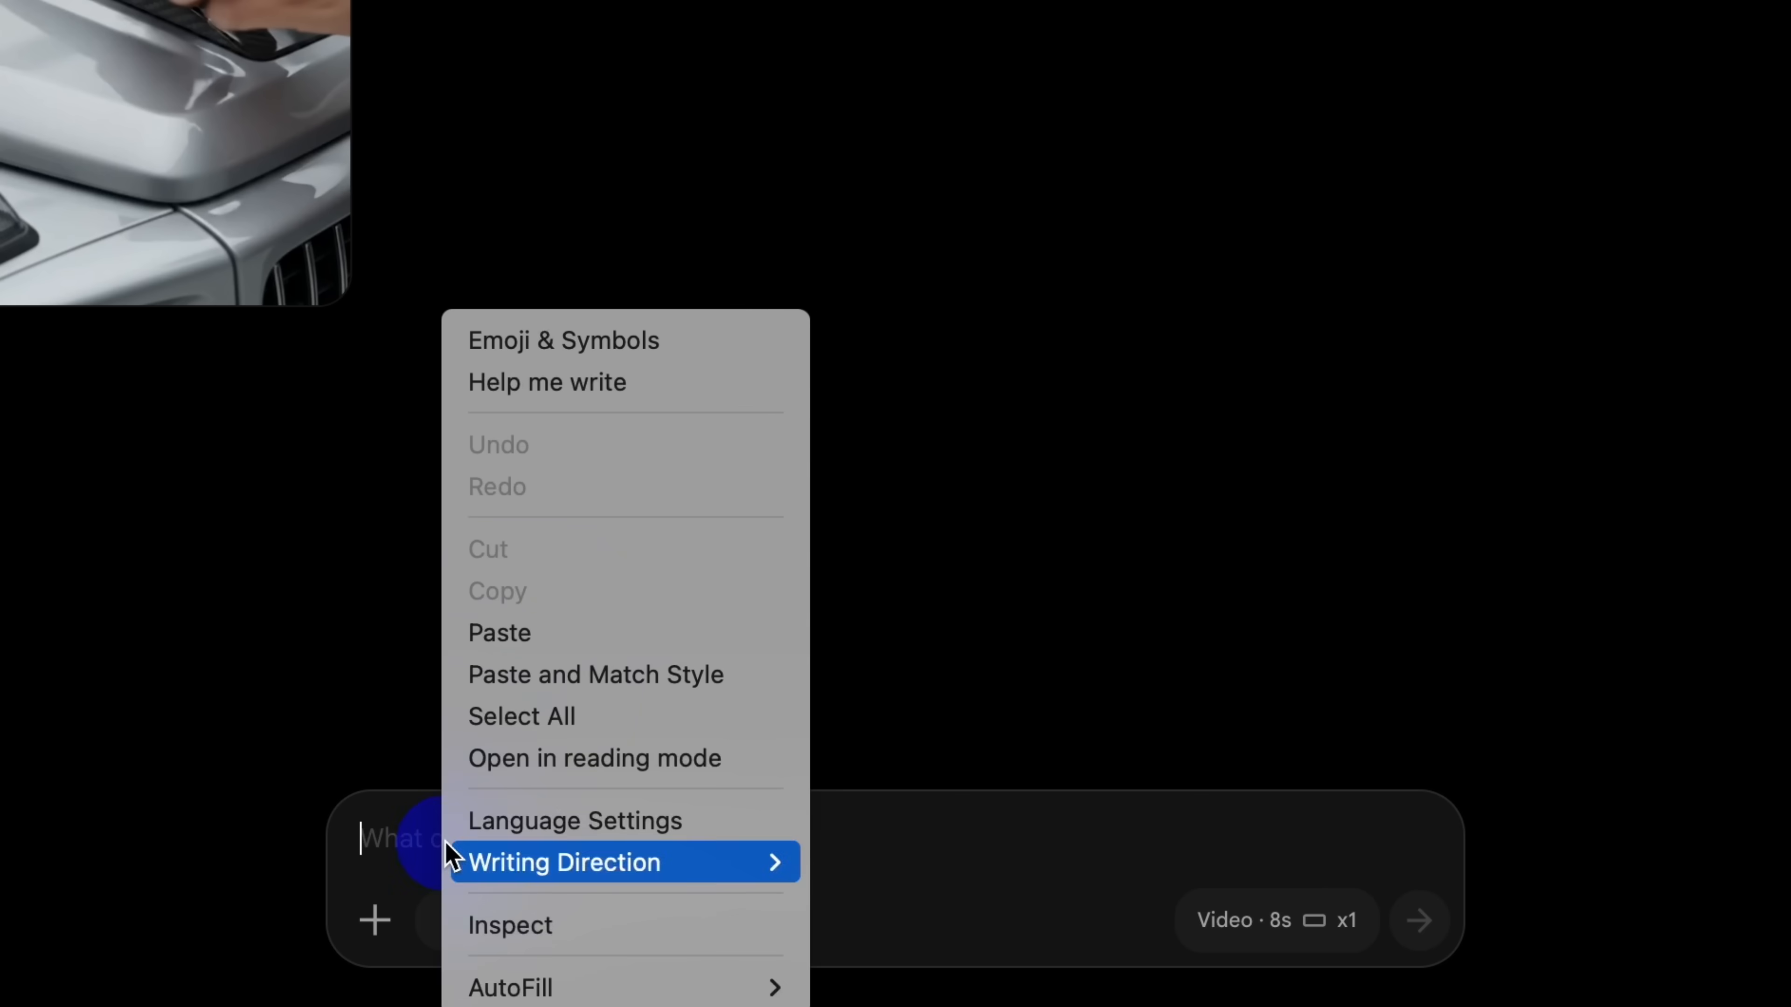
pyautogui.click(540, 638)
pyautogui.click(1199, 952)
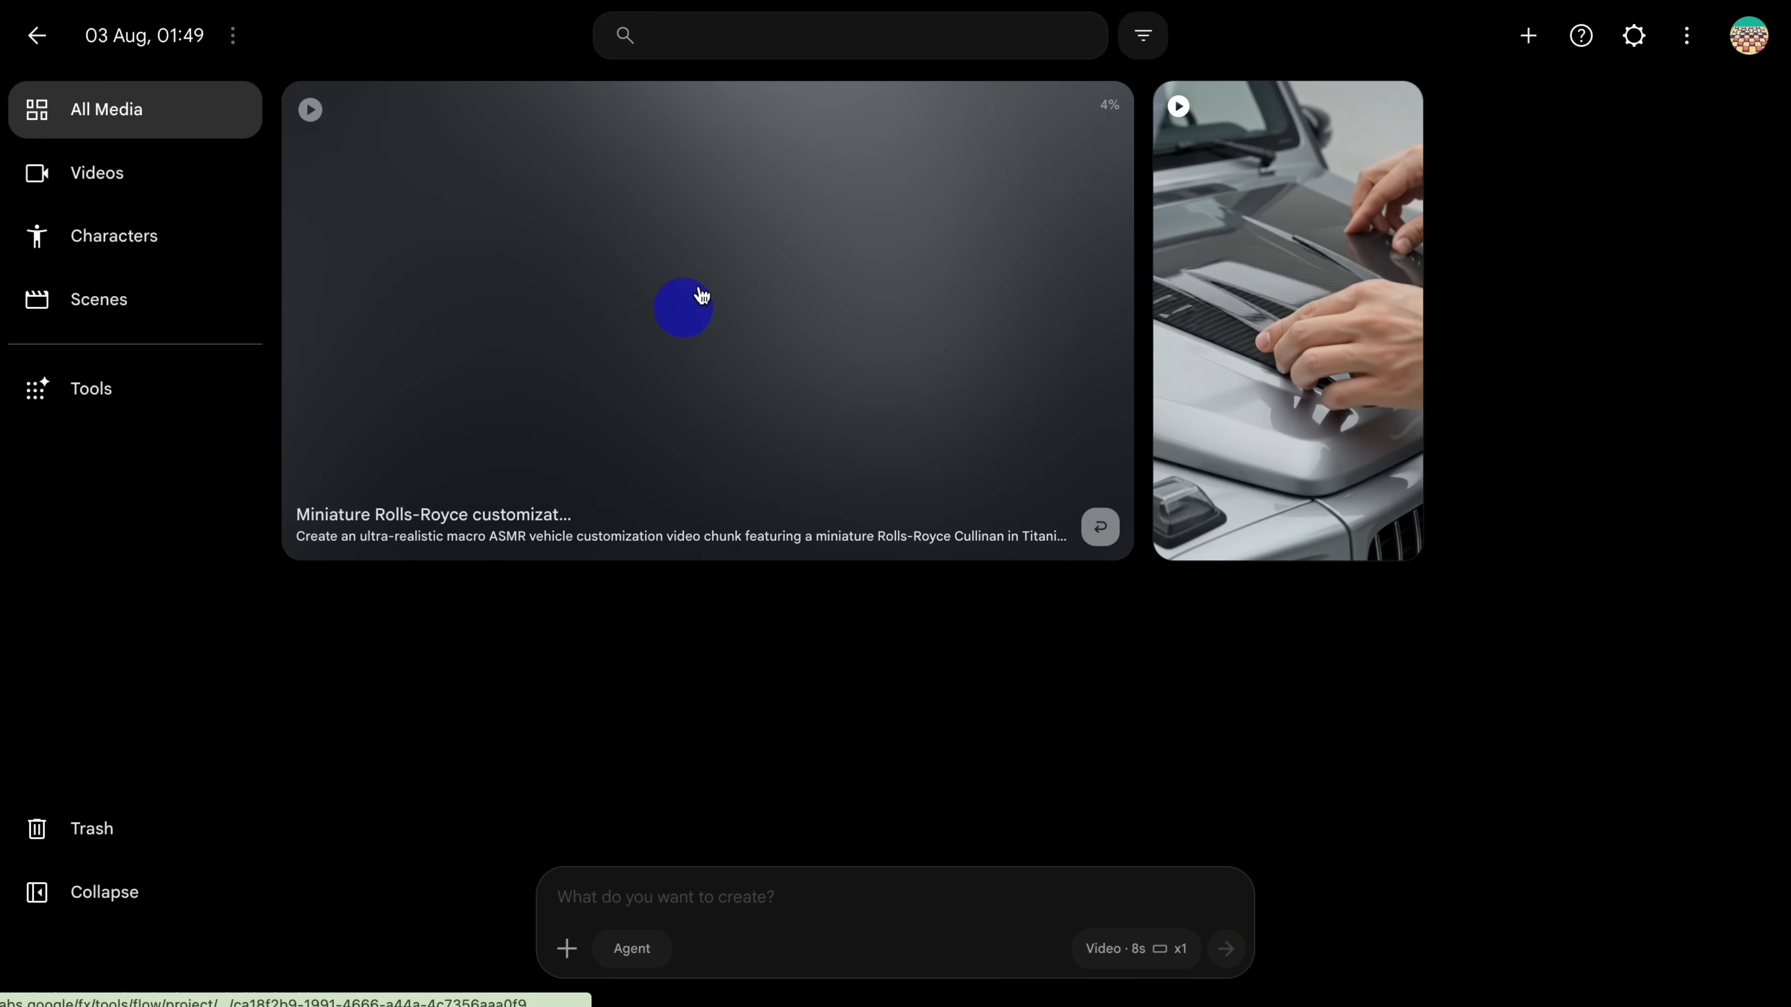
# Step: Return to ChatGPT and copy the full Chunk 2 prompt text covering Shots 4–6
pyautogui.click(268, 1)
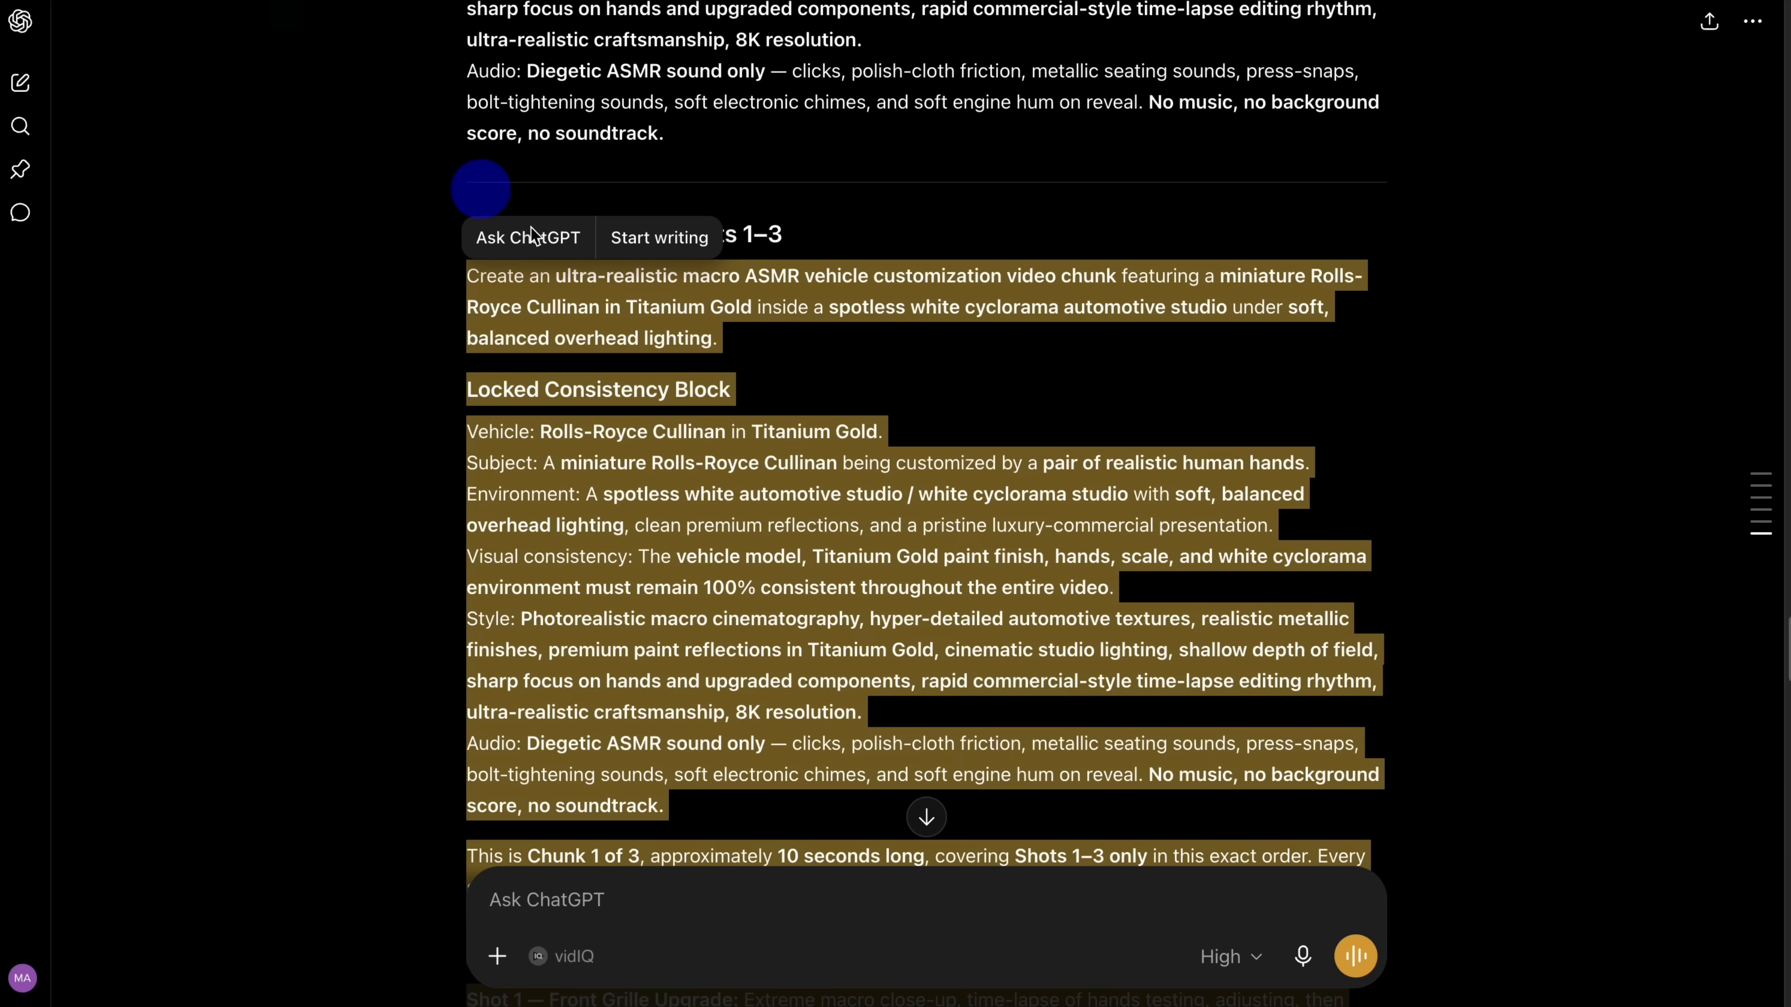
pyautogui.scroll(-15, 1031, 484)
pyautogui.scroll(3, 940, 460)
pyautogui.moveTo(467, 294); pyautogui.dragTo(957, 629)
pyautogui.moveTo(994, 698); pyautogui.dragTo(783, 804)
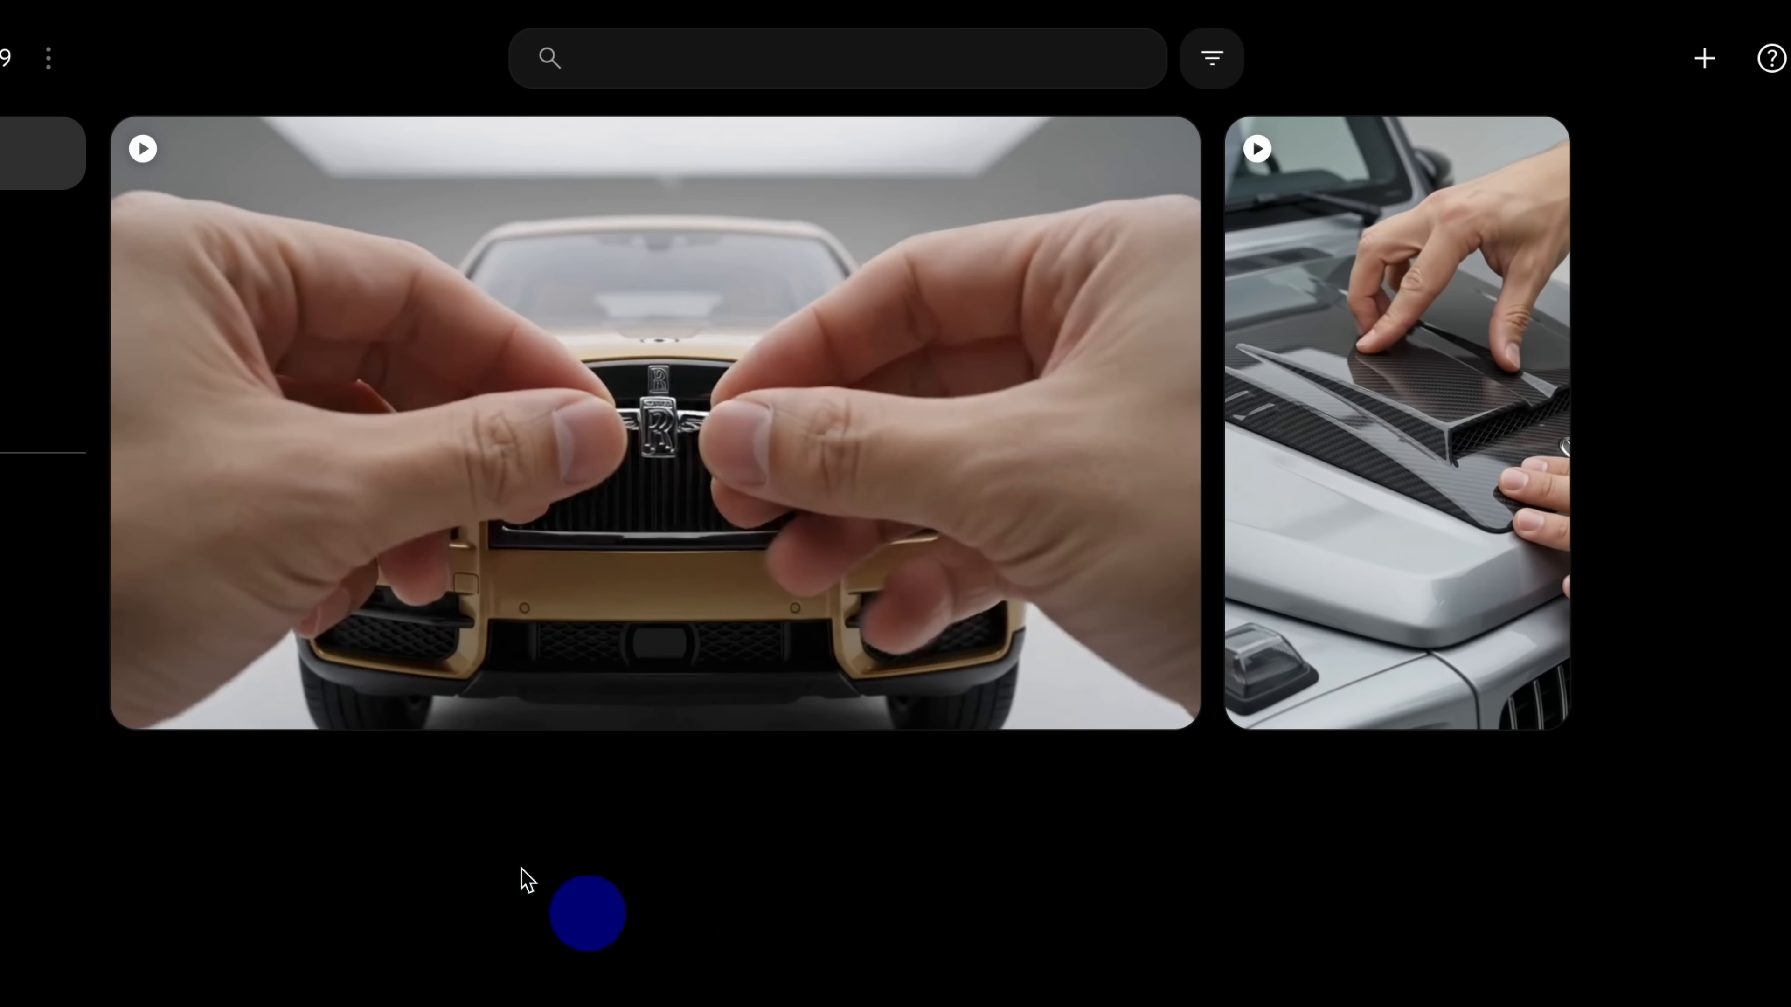
# Step: Open the generated Chunk 1 Rolls-Royce video in Google Flow and save the frame with the hand on the door handle as an image
pyautogui.click(634, 400)
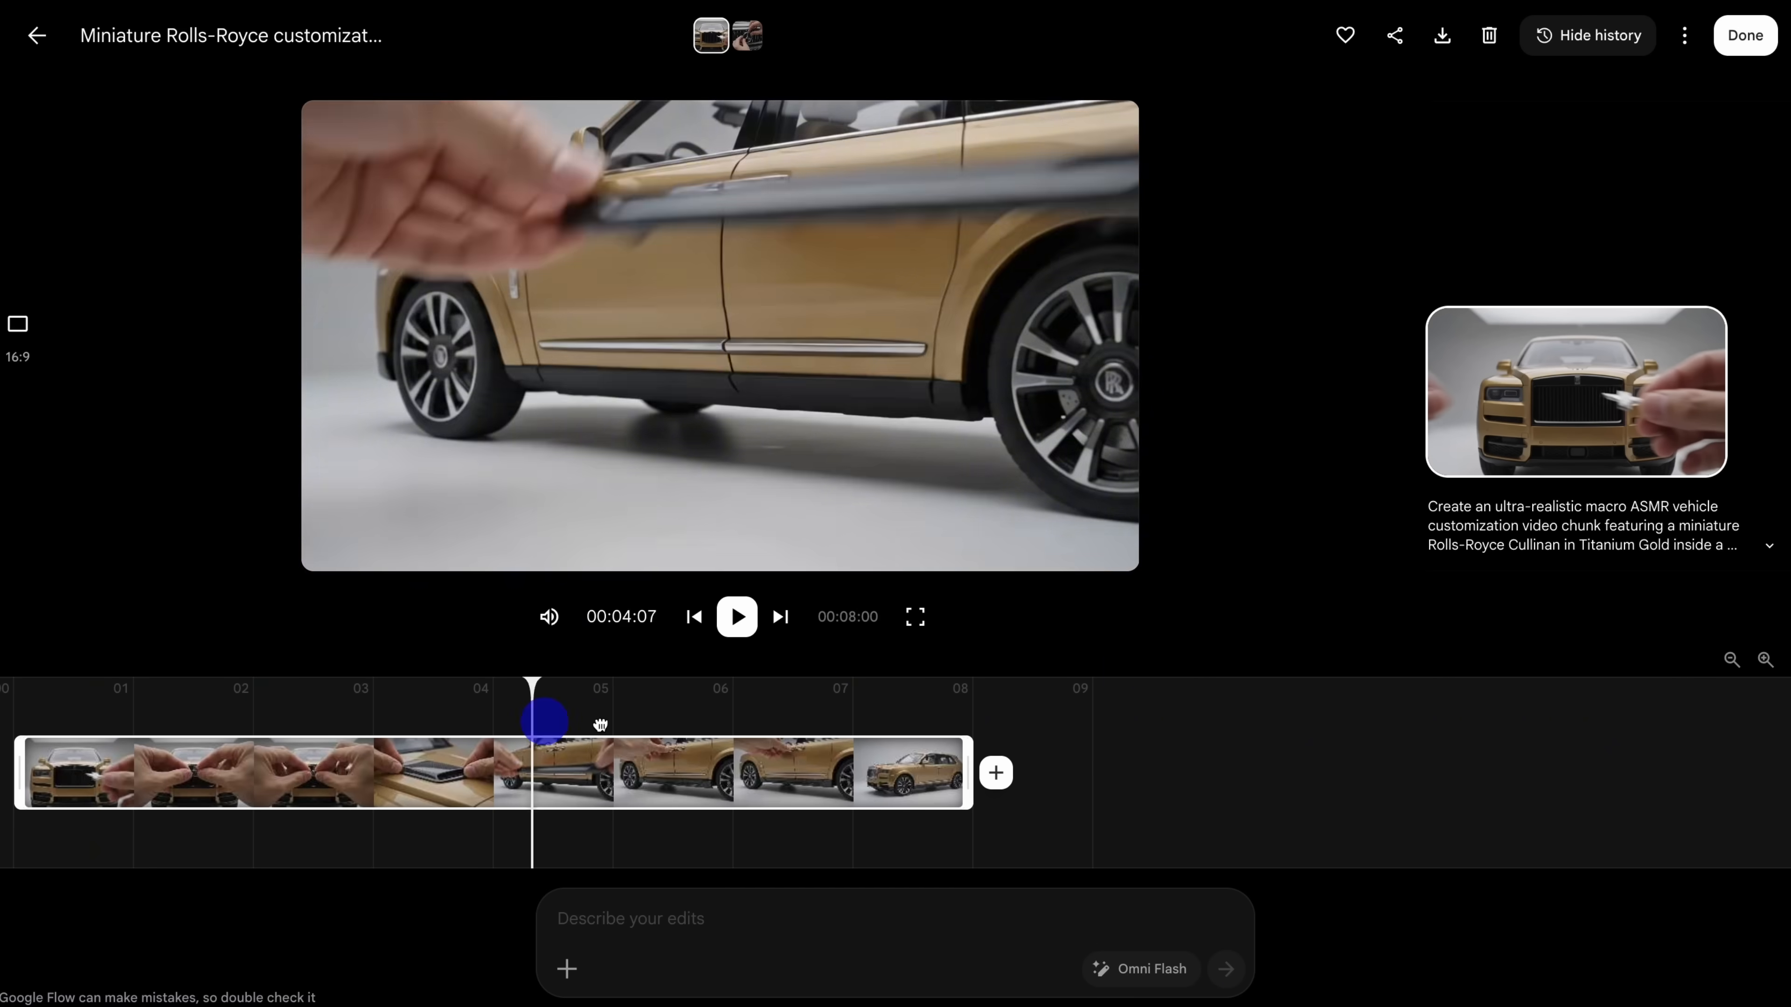
pyautogui.moveTo(599, 724); pyautogui.dragTo(800, 767)
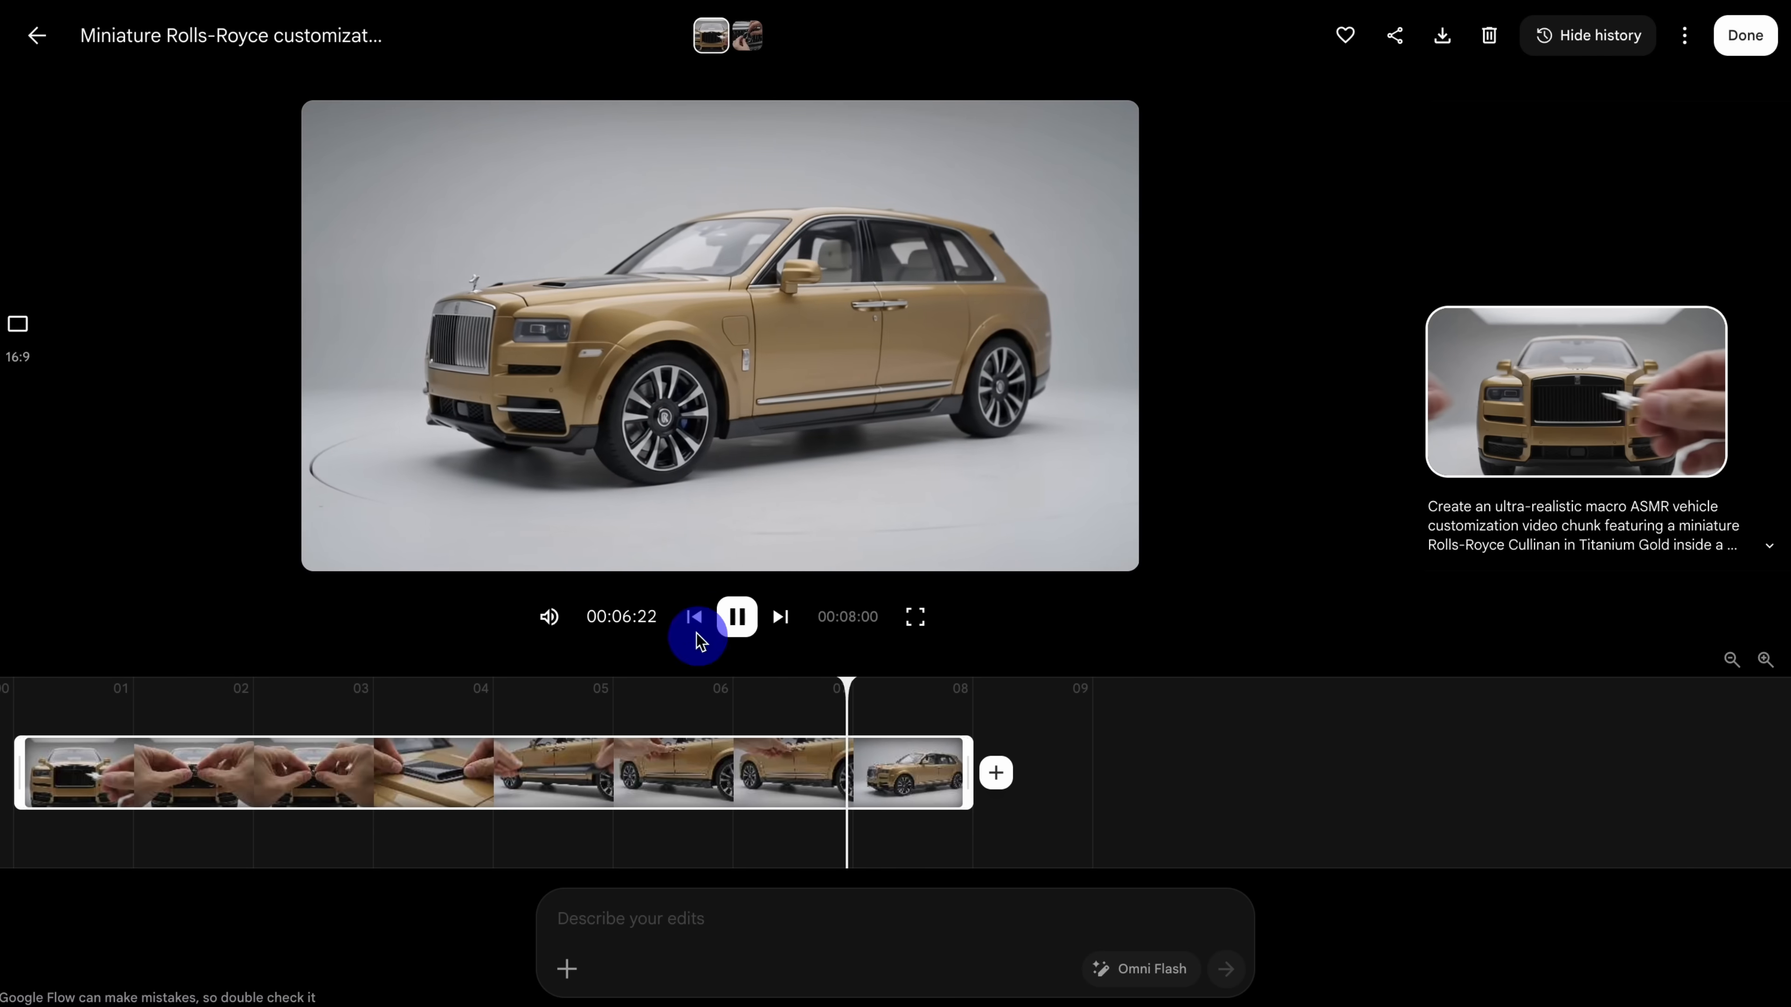
pyautogui.click(733, 608)
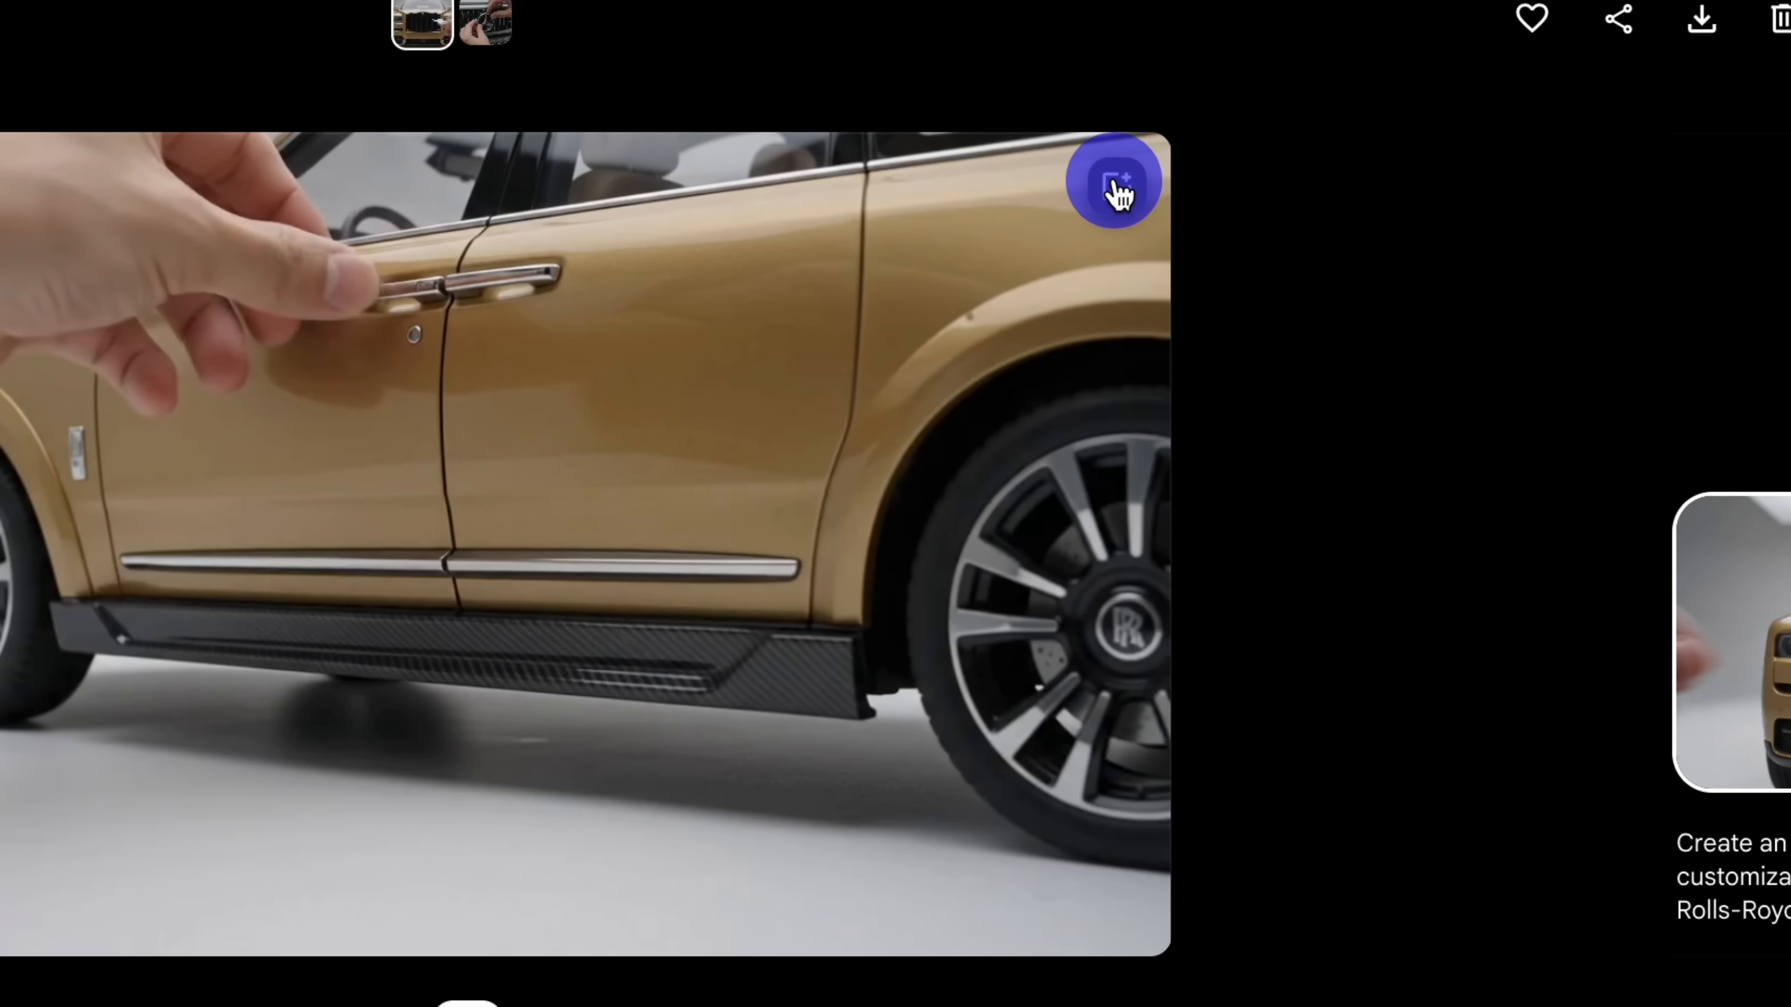
pyautogui.click(1119, 190)
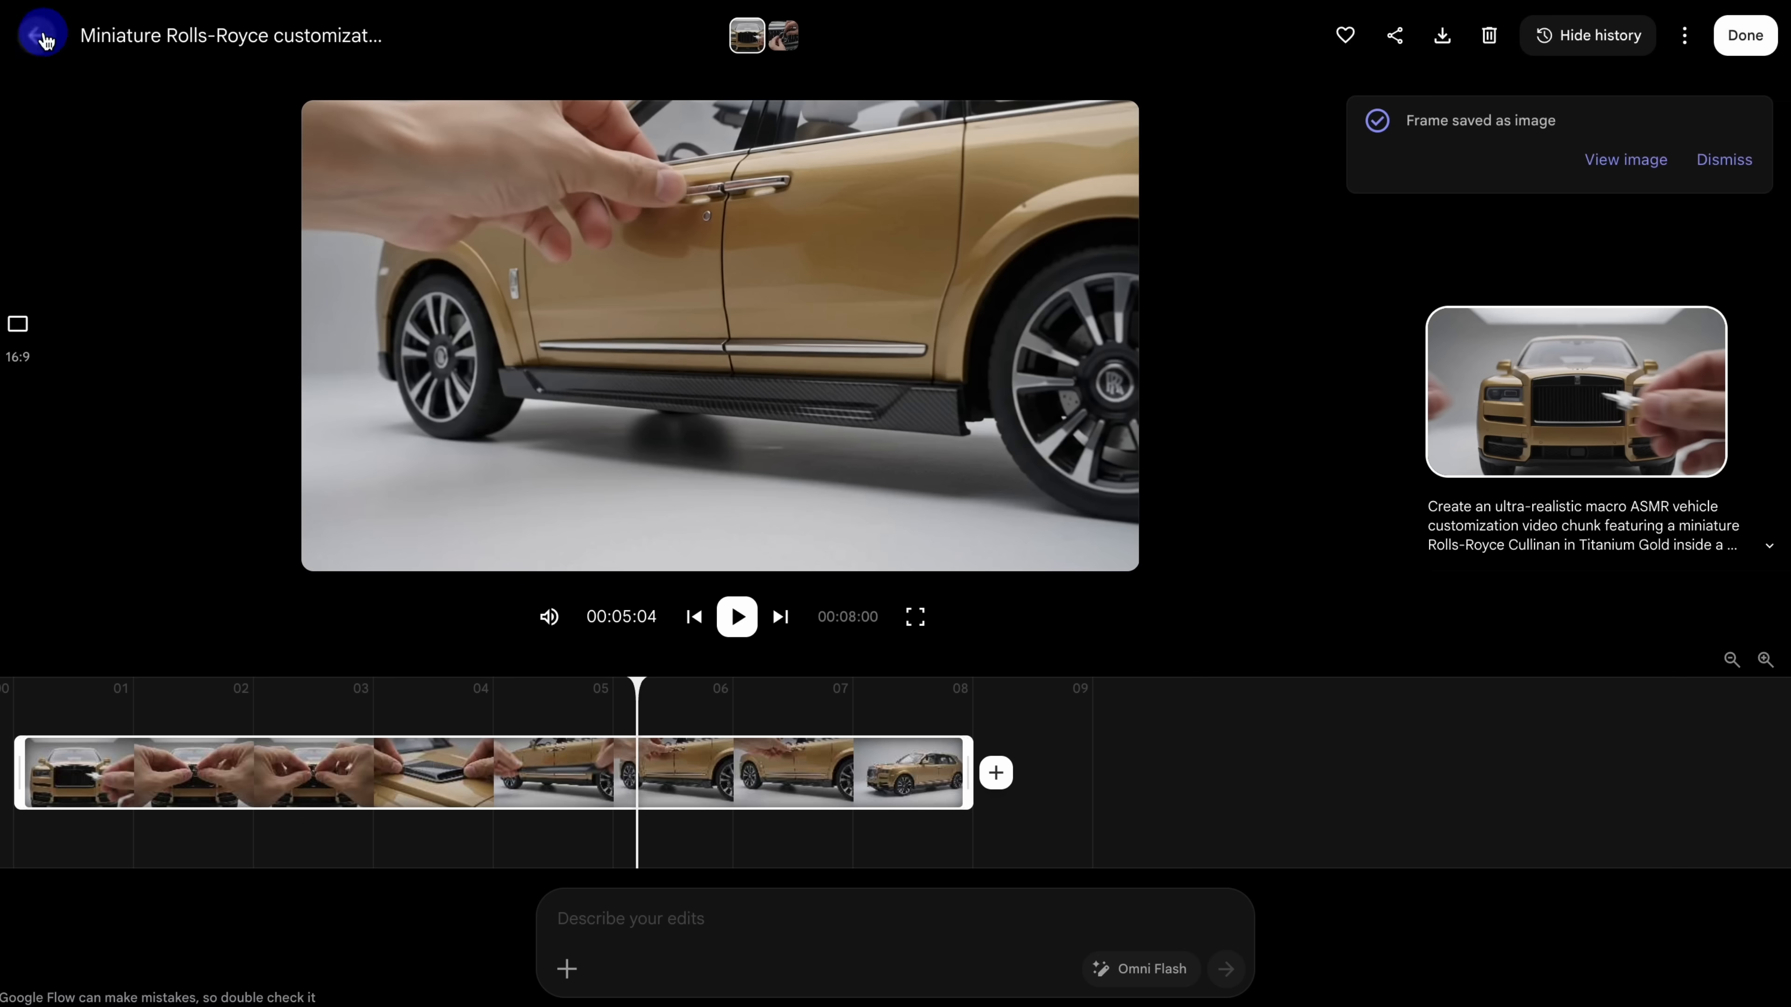
pyautogui.click(43, 39)
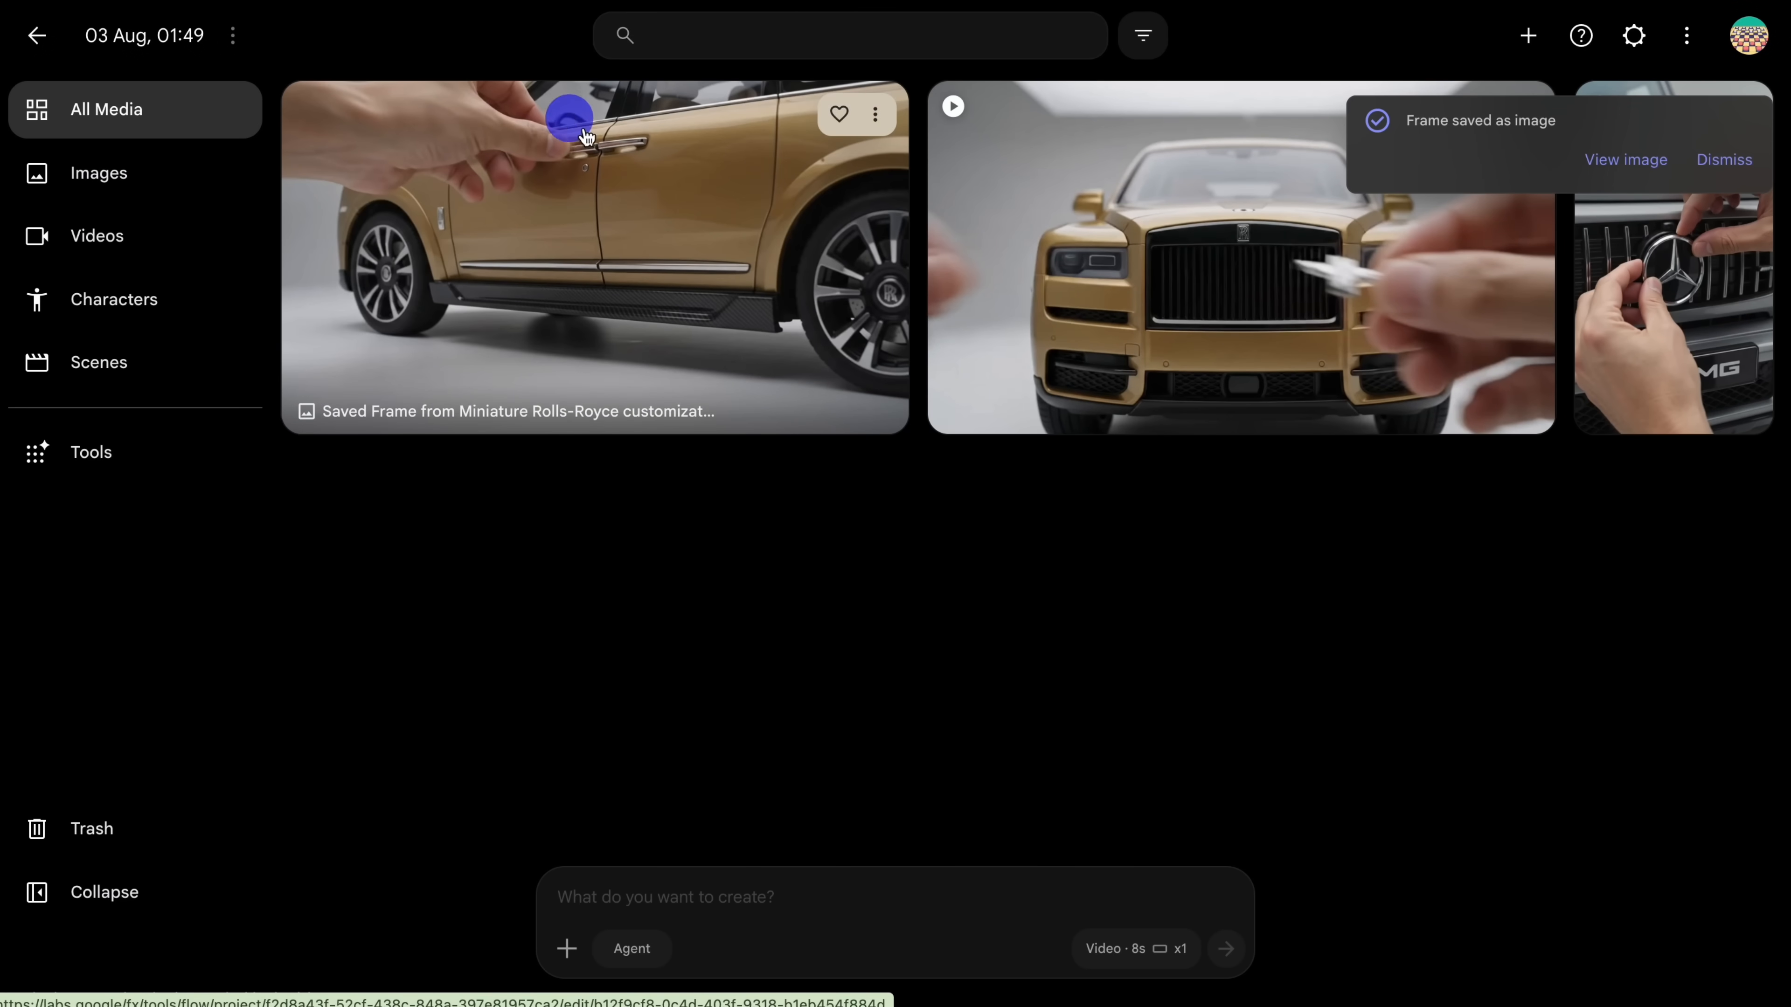
# Step: Attach the saved door-handle frame to a new creation, paste the Chunk 2 prompt, and generate the 8-second 16:9 video
pyautogui.moveTo(585, 134); pyautogui.dragTo(737, 891)
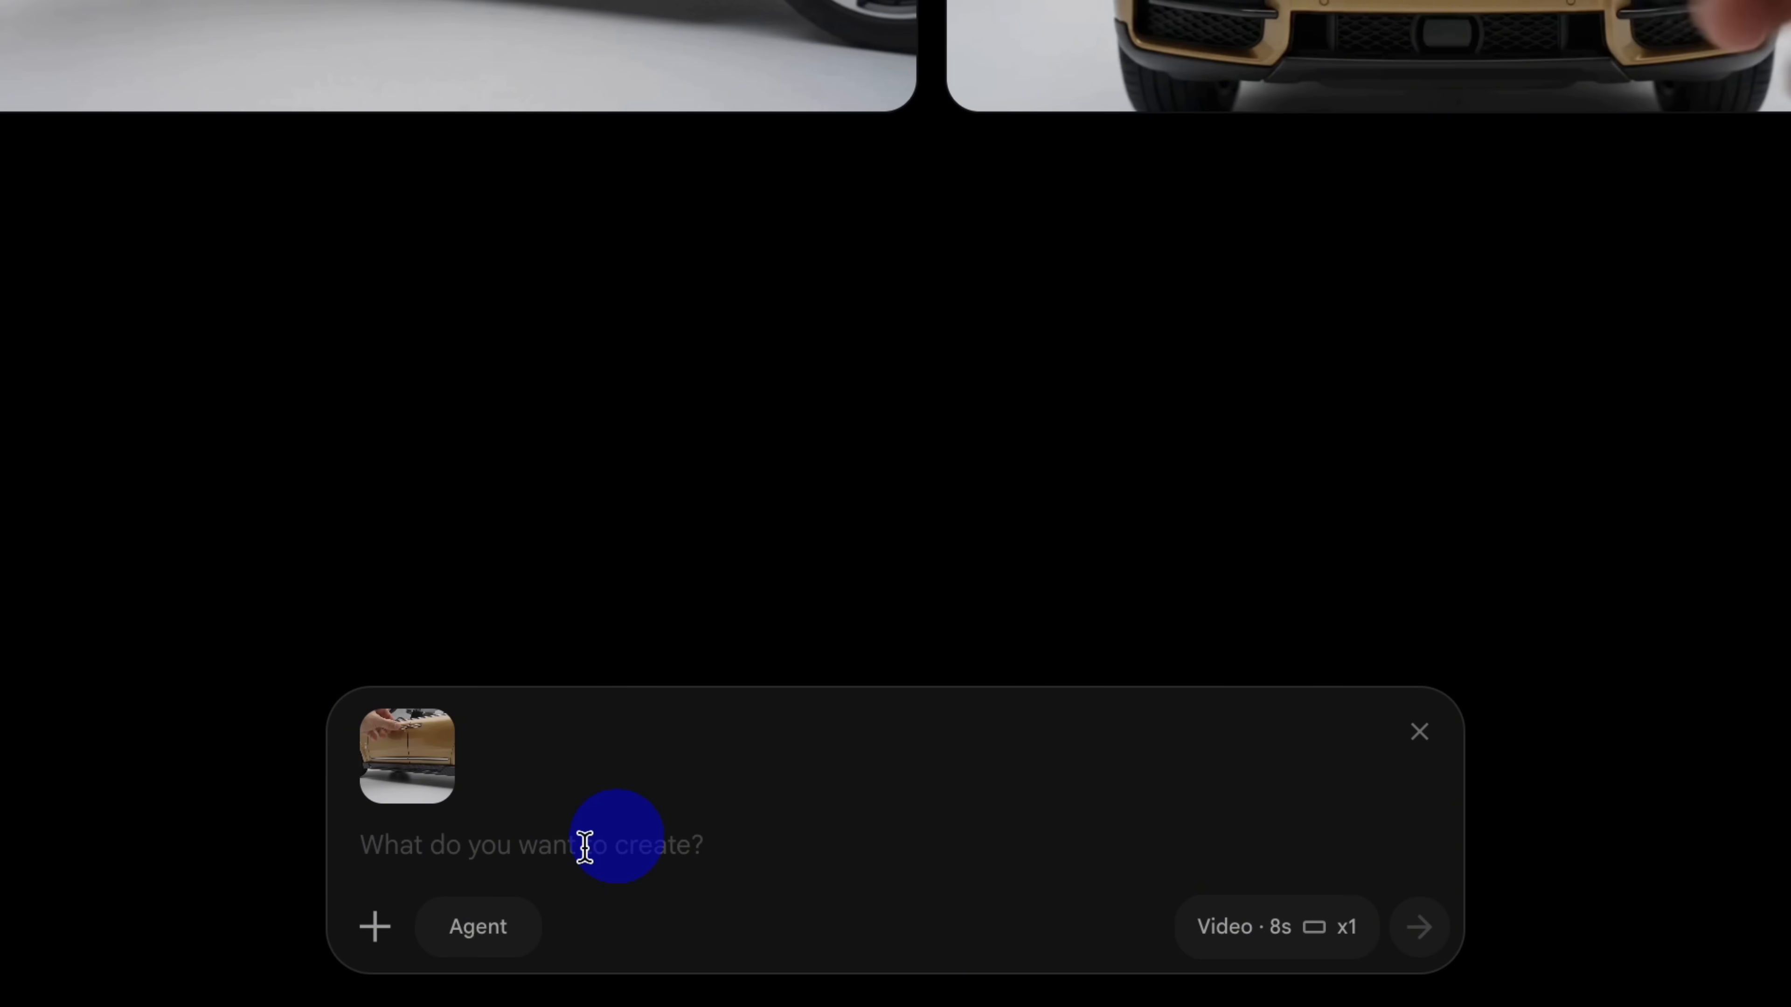
pyautogui.rightClick(584, 846)
pyautogui.click(711, 764)
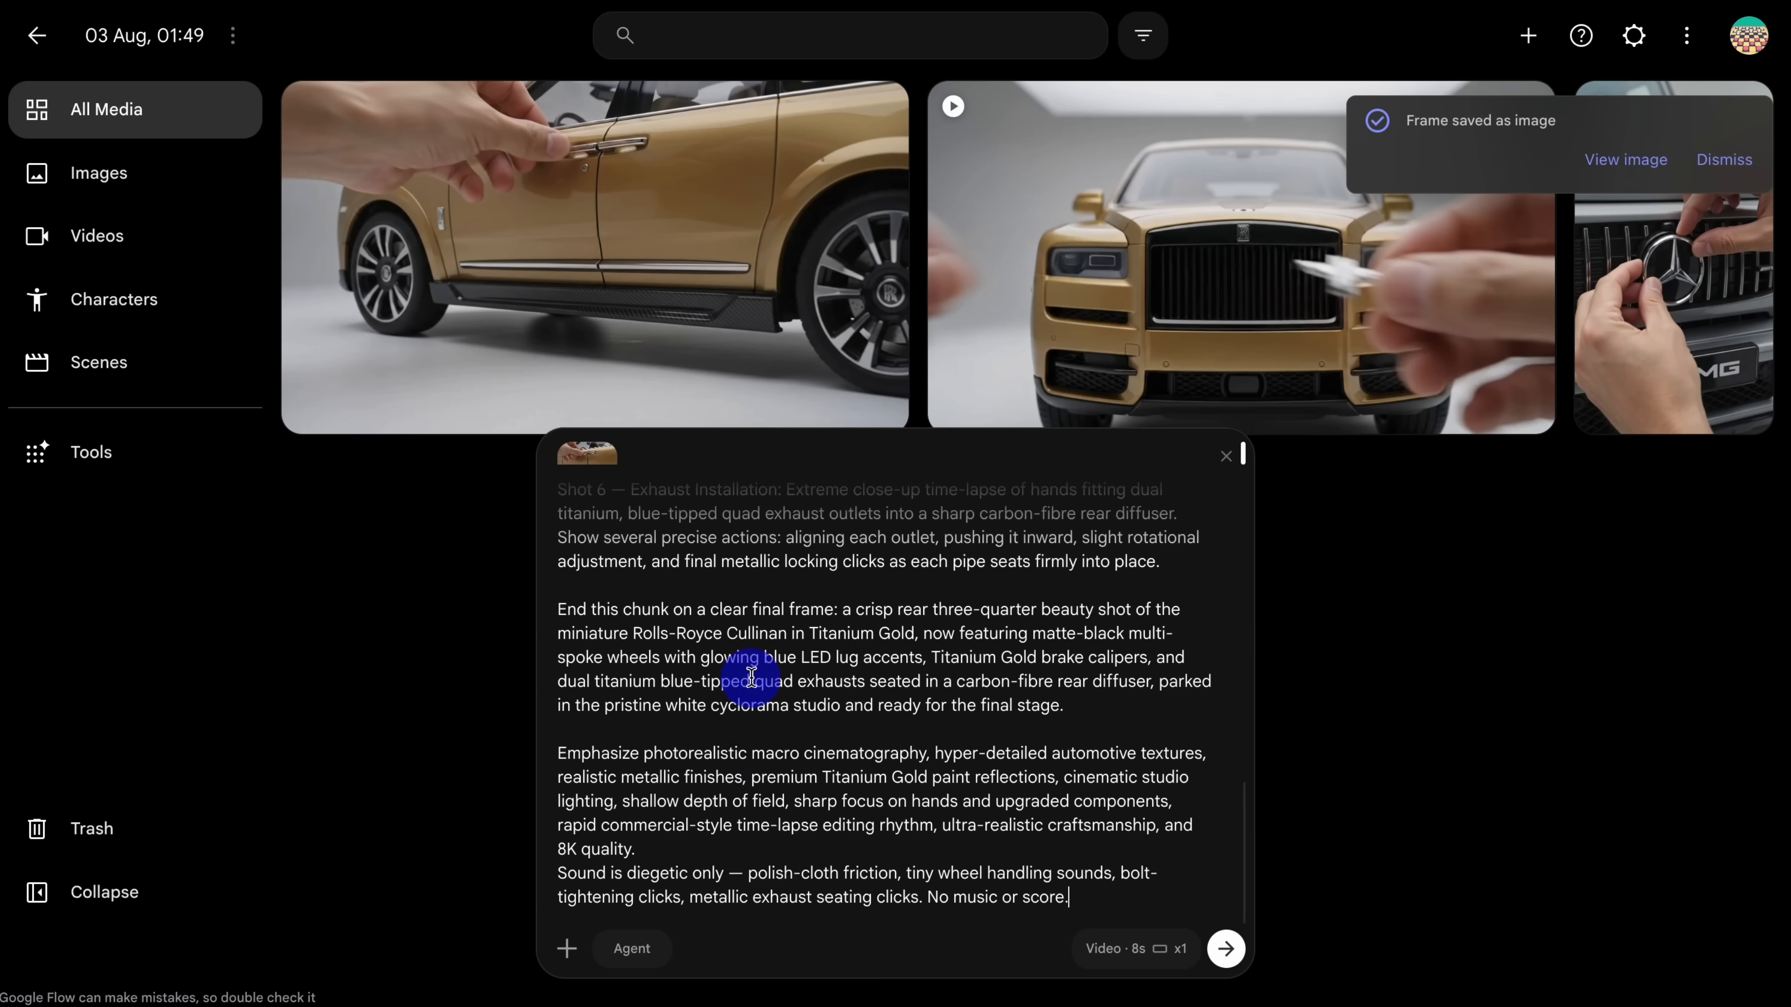
pyautogui.scroll(10, 751, 677)
pyautogui.scroll(-10, 751, 677)
pyautogui.click(1135, 948)
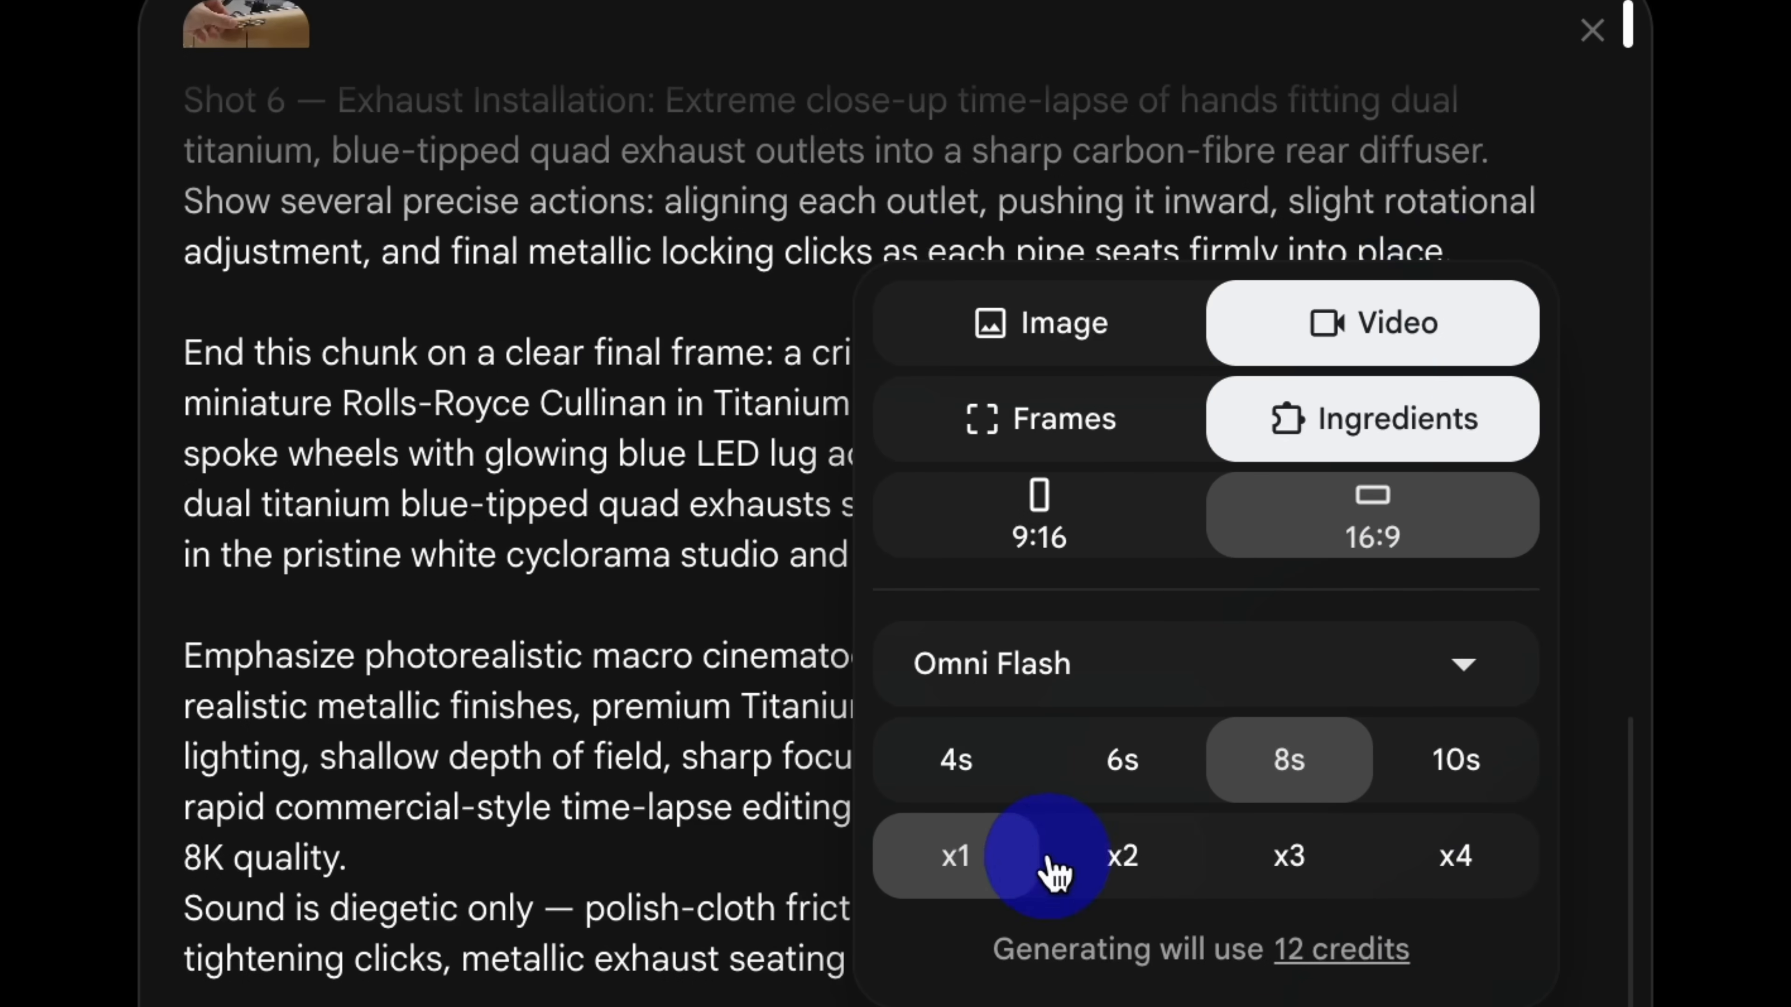
pyautogui.press('Escape')
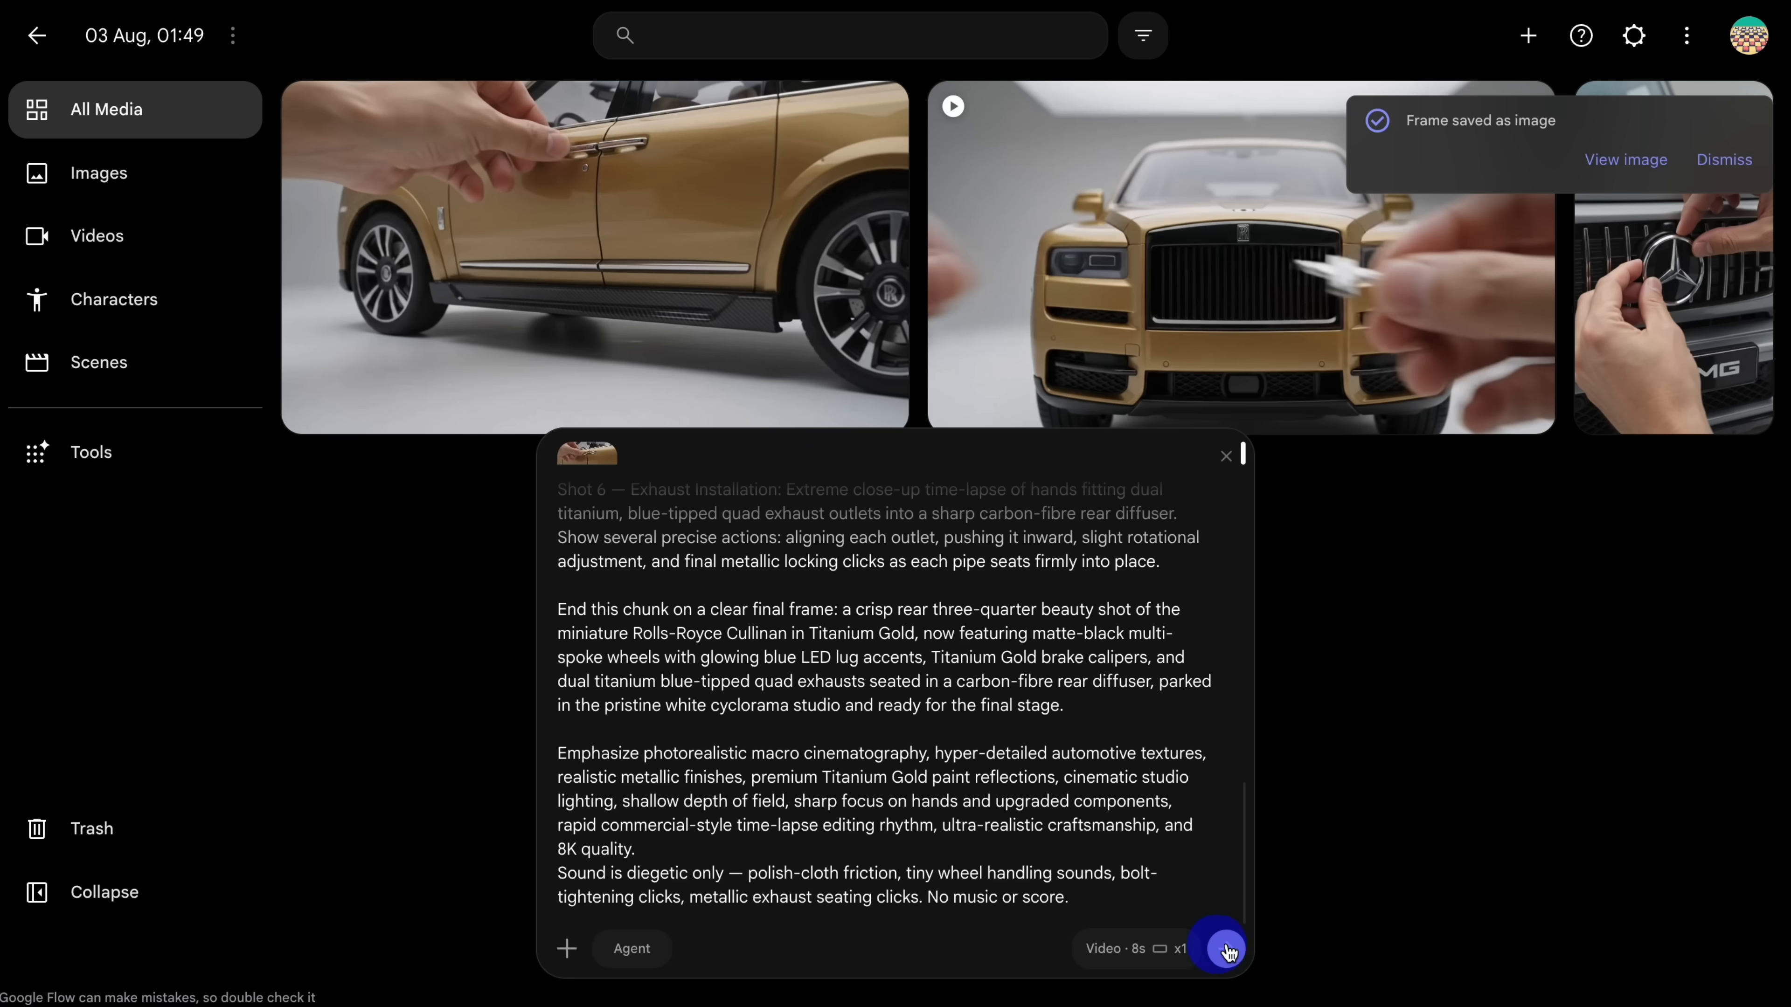
pyautogui.click(1227, 948)
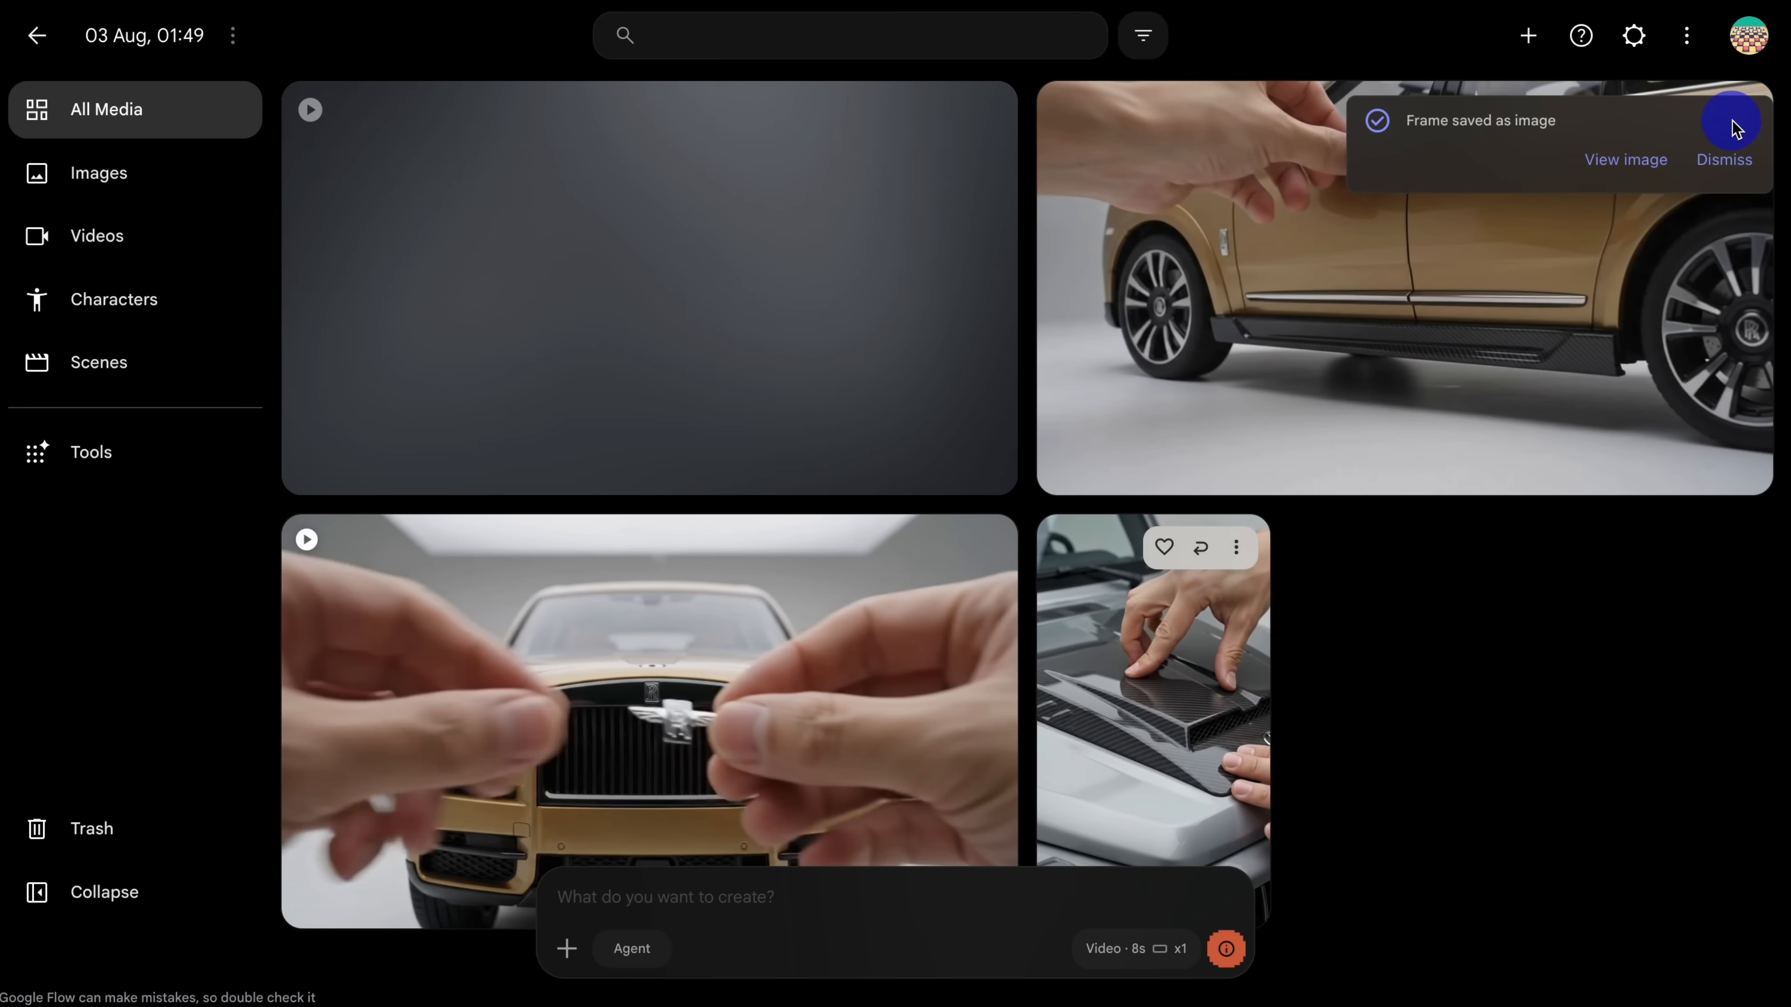
pyautogui.click(1727, 161)
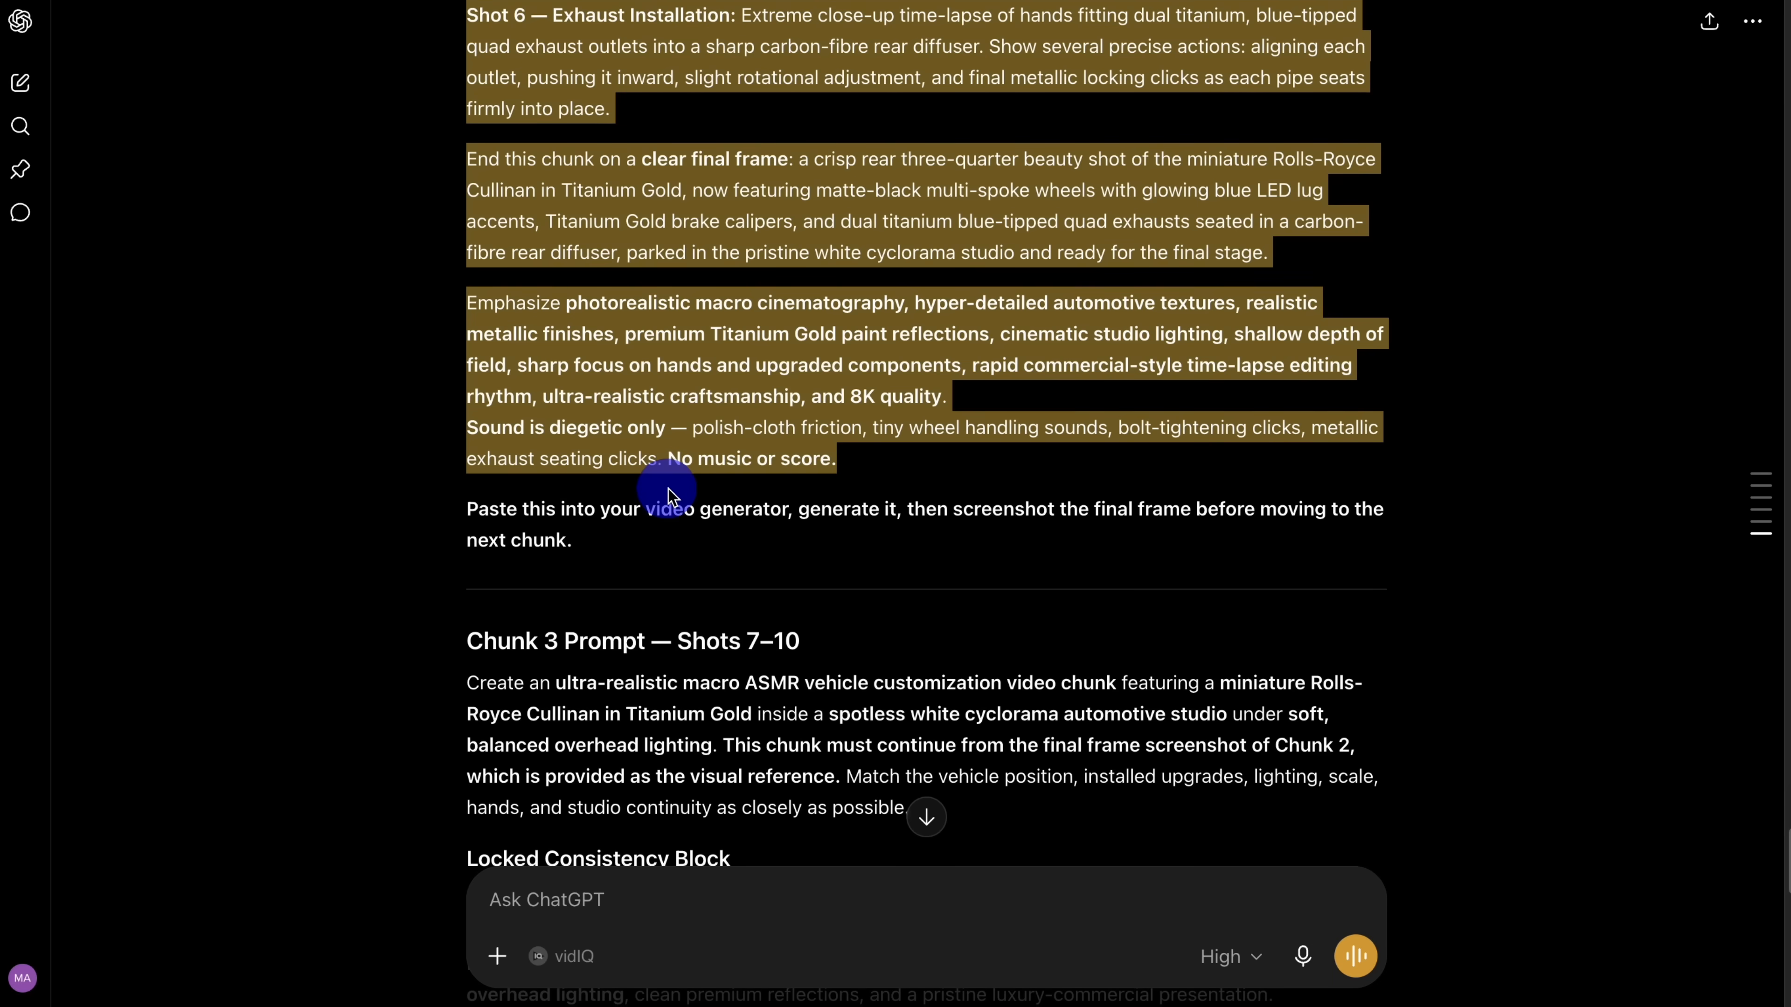
# Step: Return to ChatGPT and copy the full Chunk 3 prompt text covering Shots 7–10
pyautogui.scroll(-4, 668, 489)
pyautogui.moveTo(457, 382); pyautogui.dragTo(789, 889)
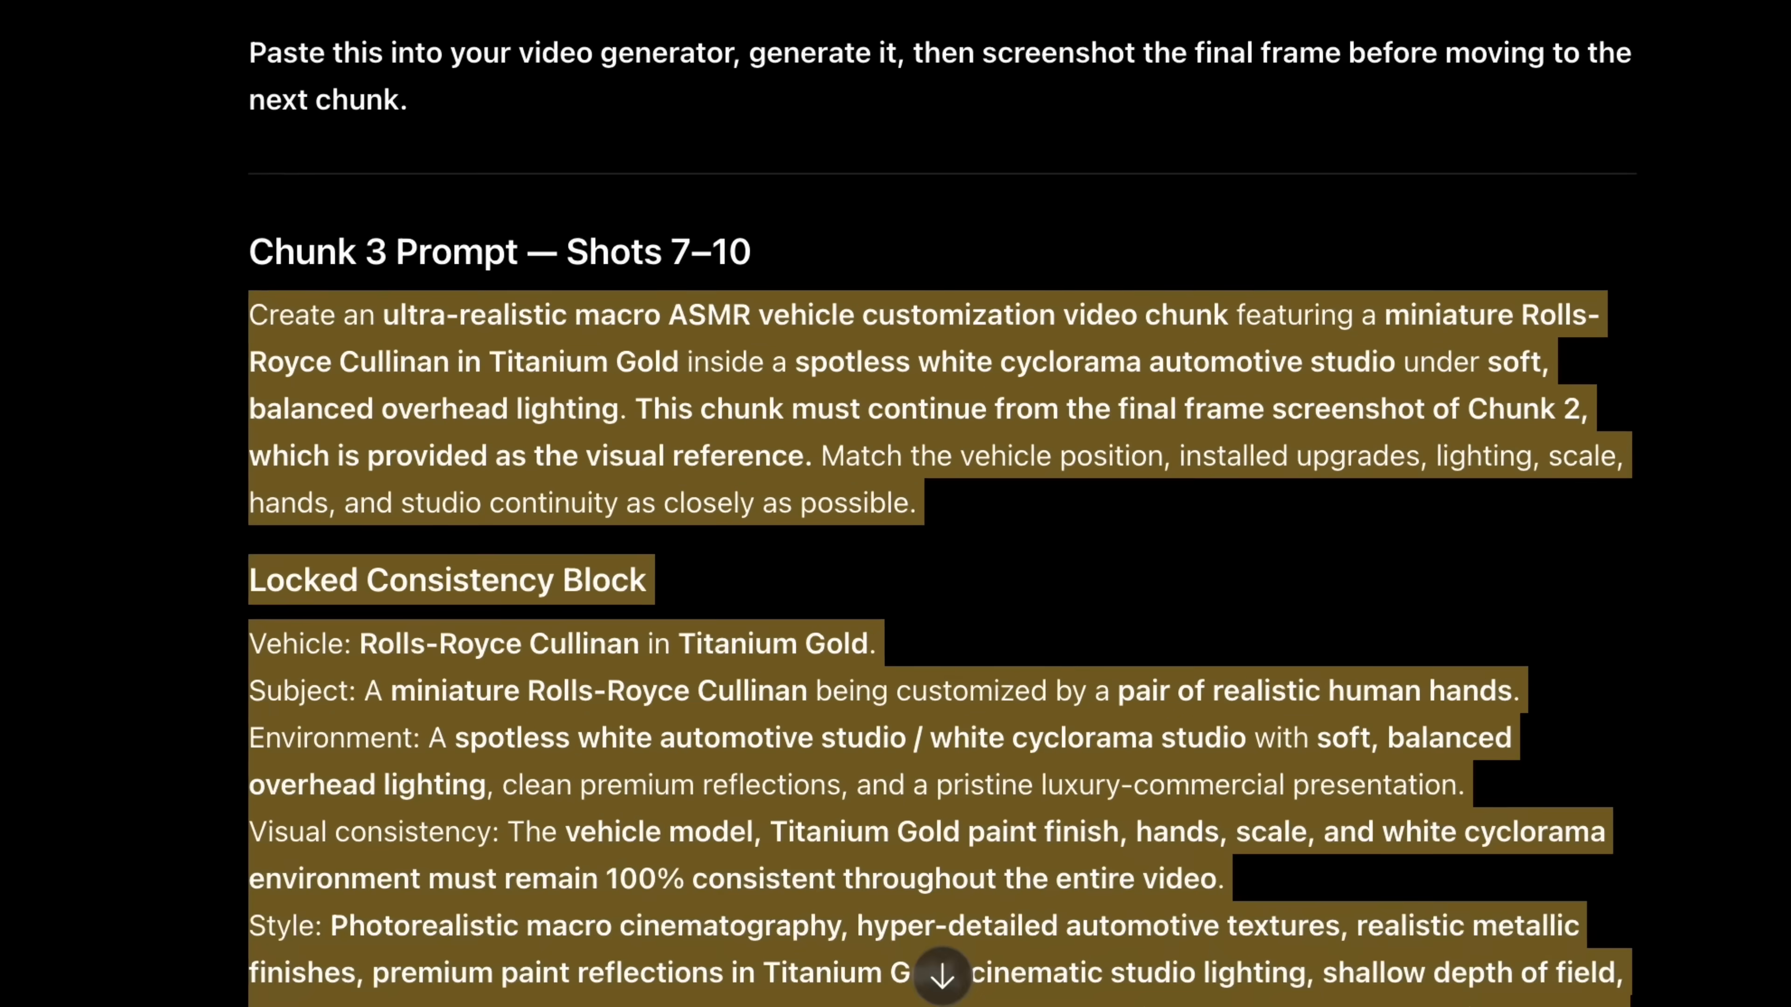
pyautogui.moveTo(941, 1001); pyautogui.dragTo(1020, 694)
pyautogui.rightClick(1301, 642)
pyautogui.click(1570, 720)
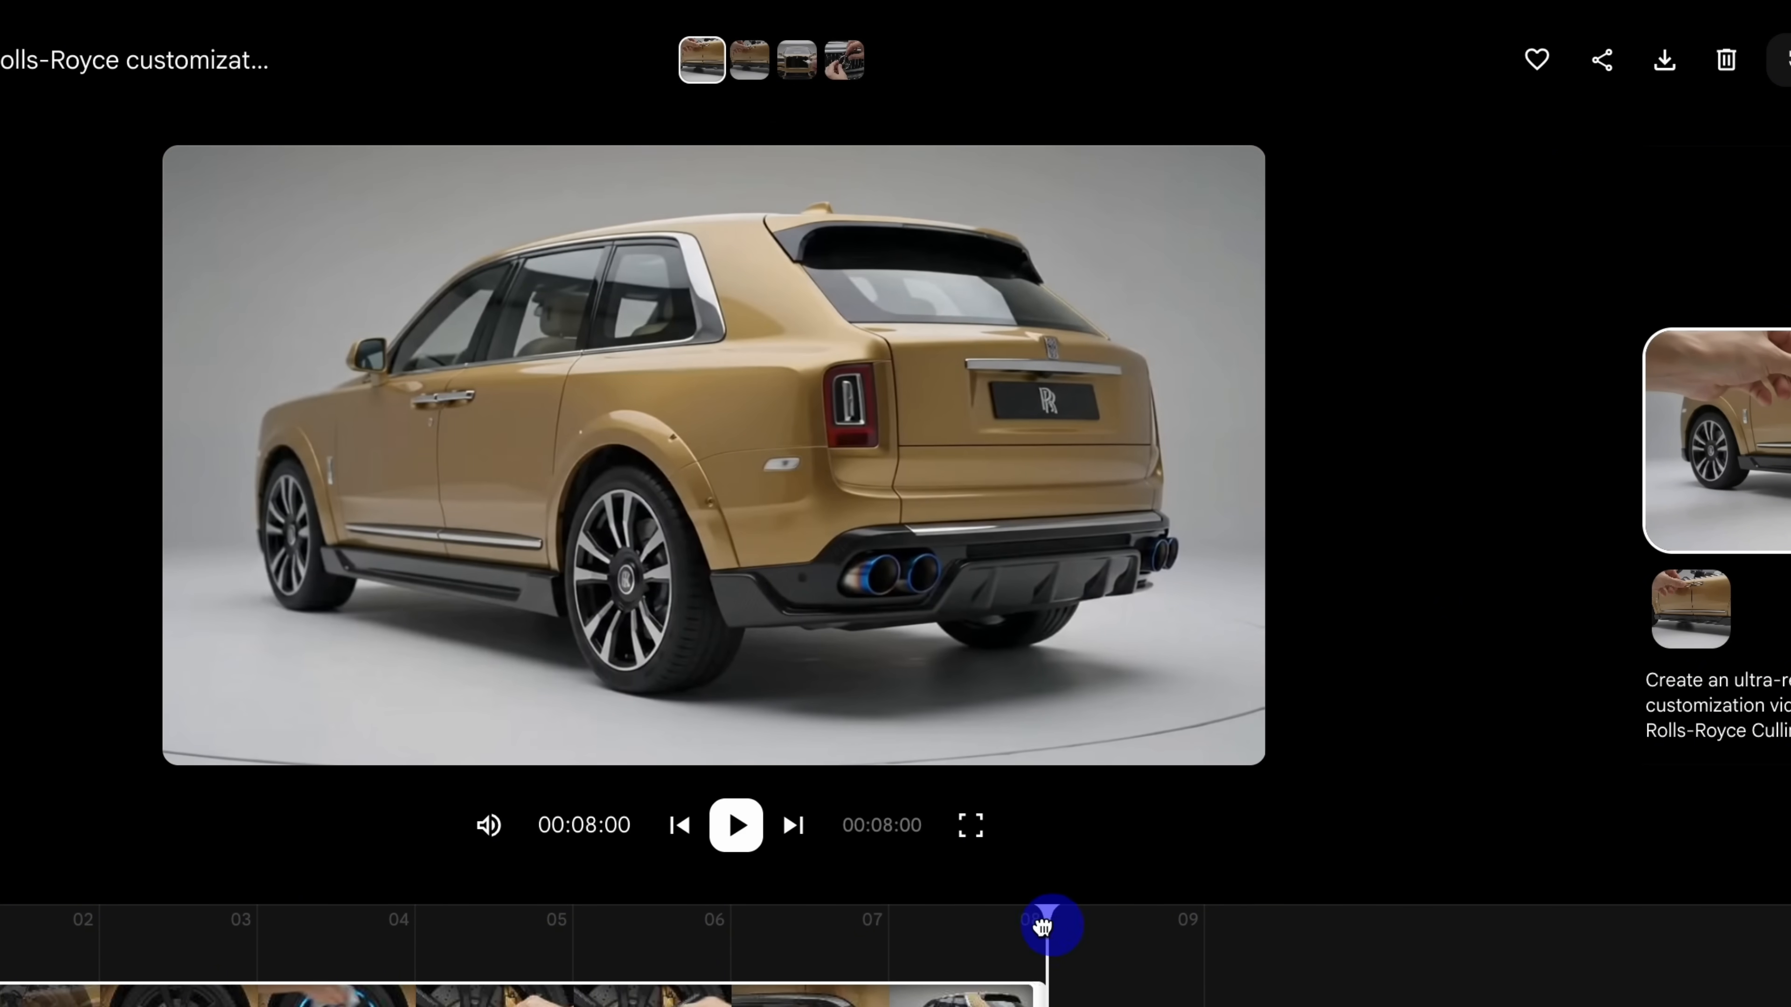
# Step: In the generated Chunk 2 video in Google Flow, go to the exhaust installation frame at 00:06:22 and save it as an image
pyautogui.moveTo(1042, 927); pyautogui.dragTo(861, 986)
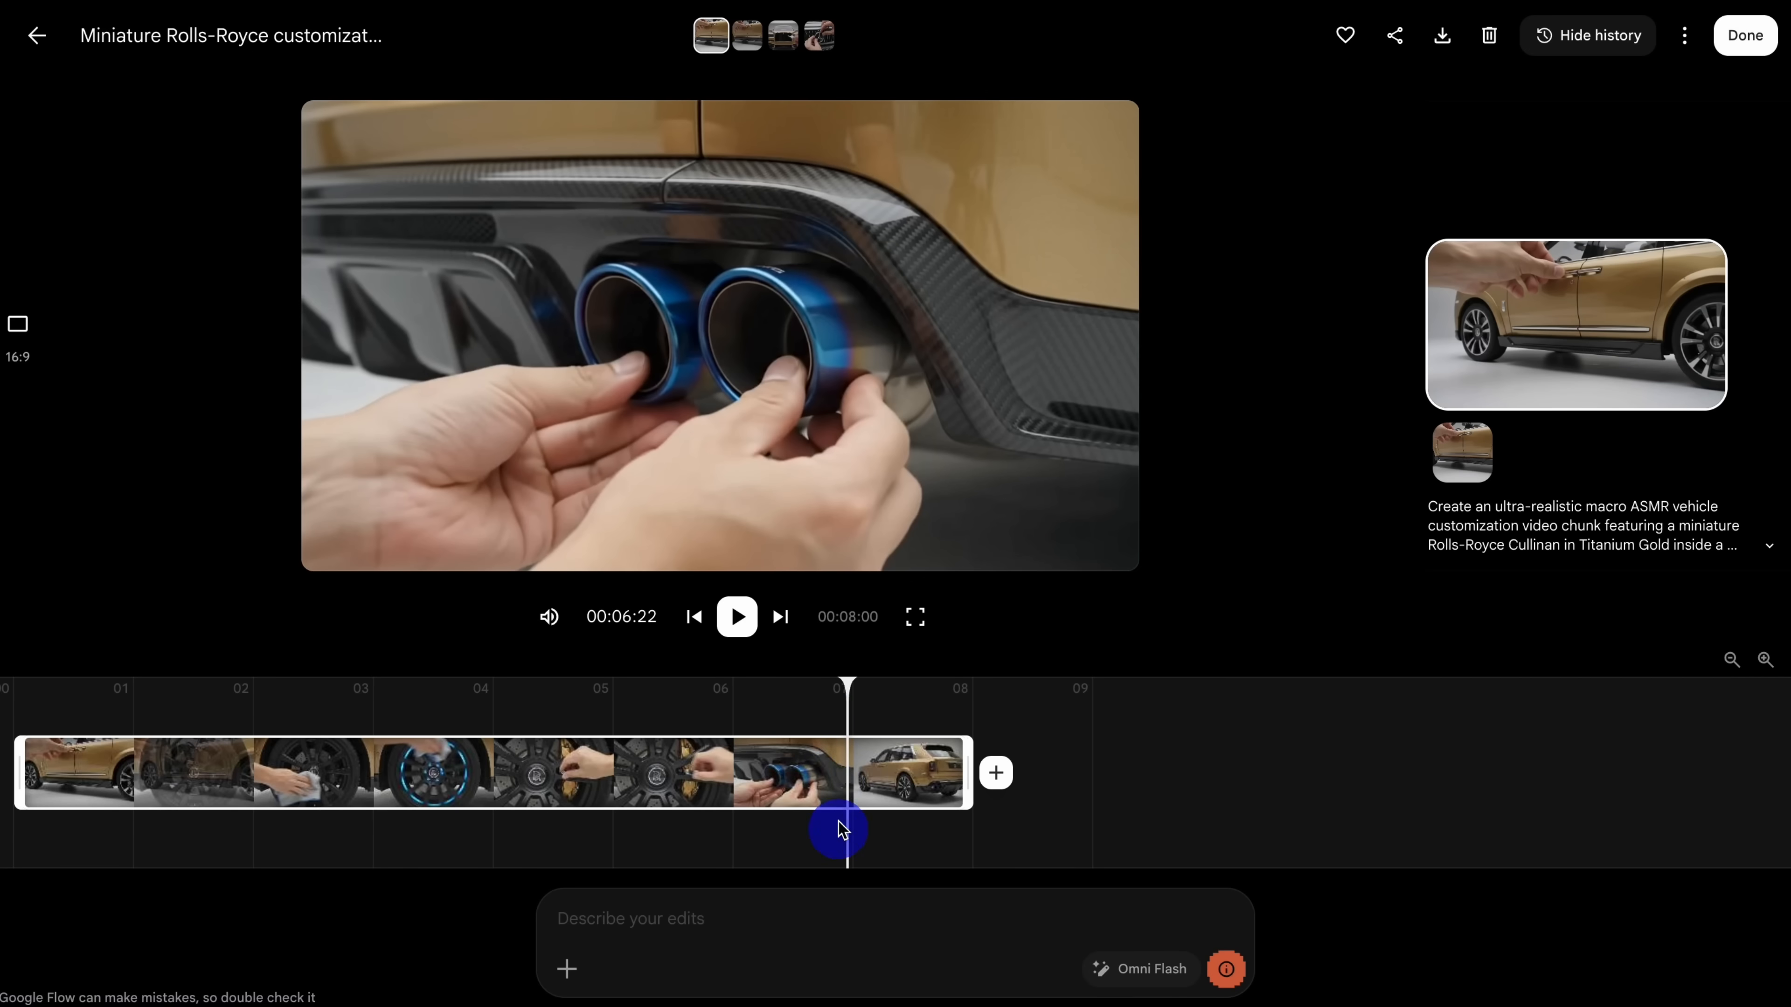
pyautogui.moveTo(1003, 415)
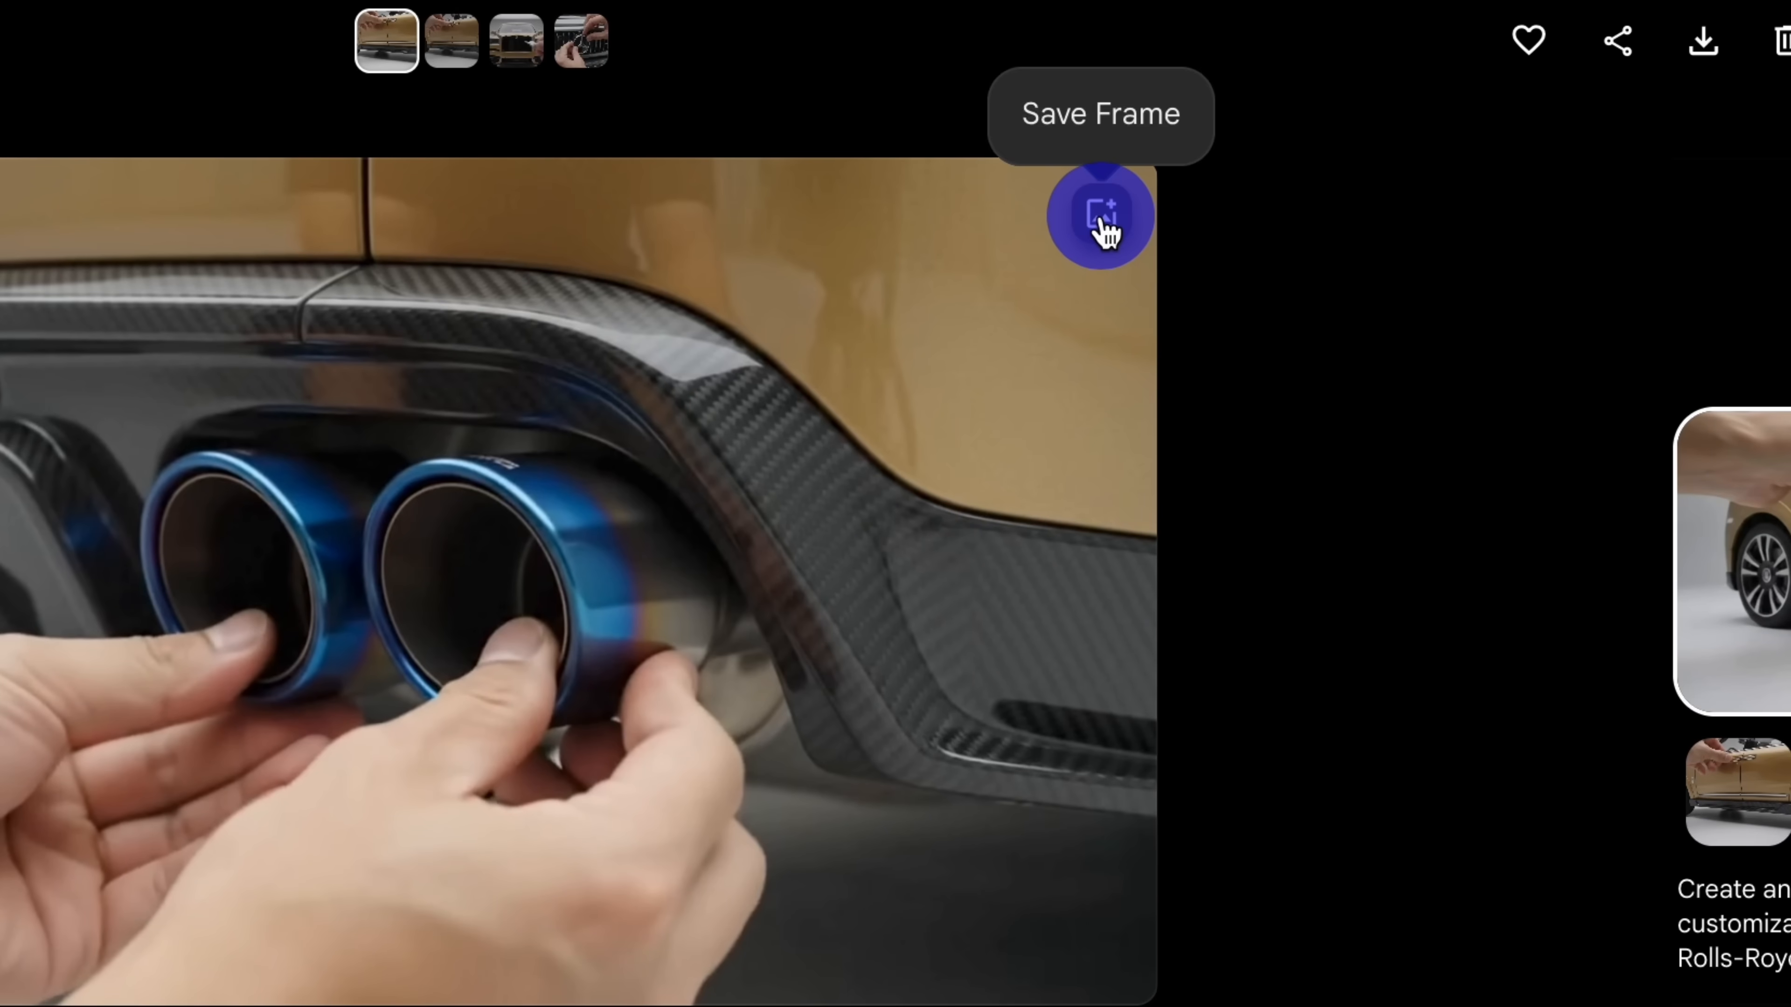
pyautogui.click(1102, 219)
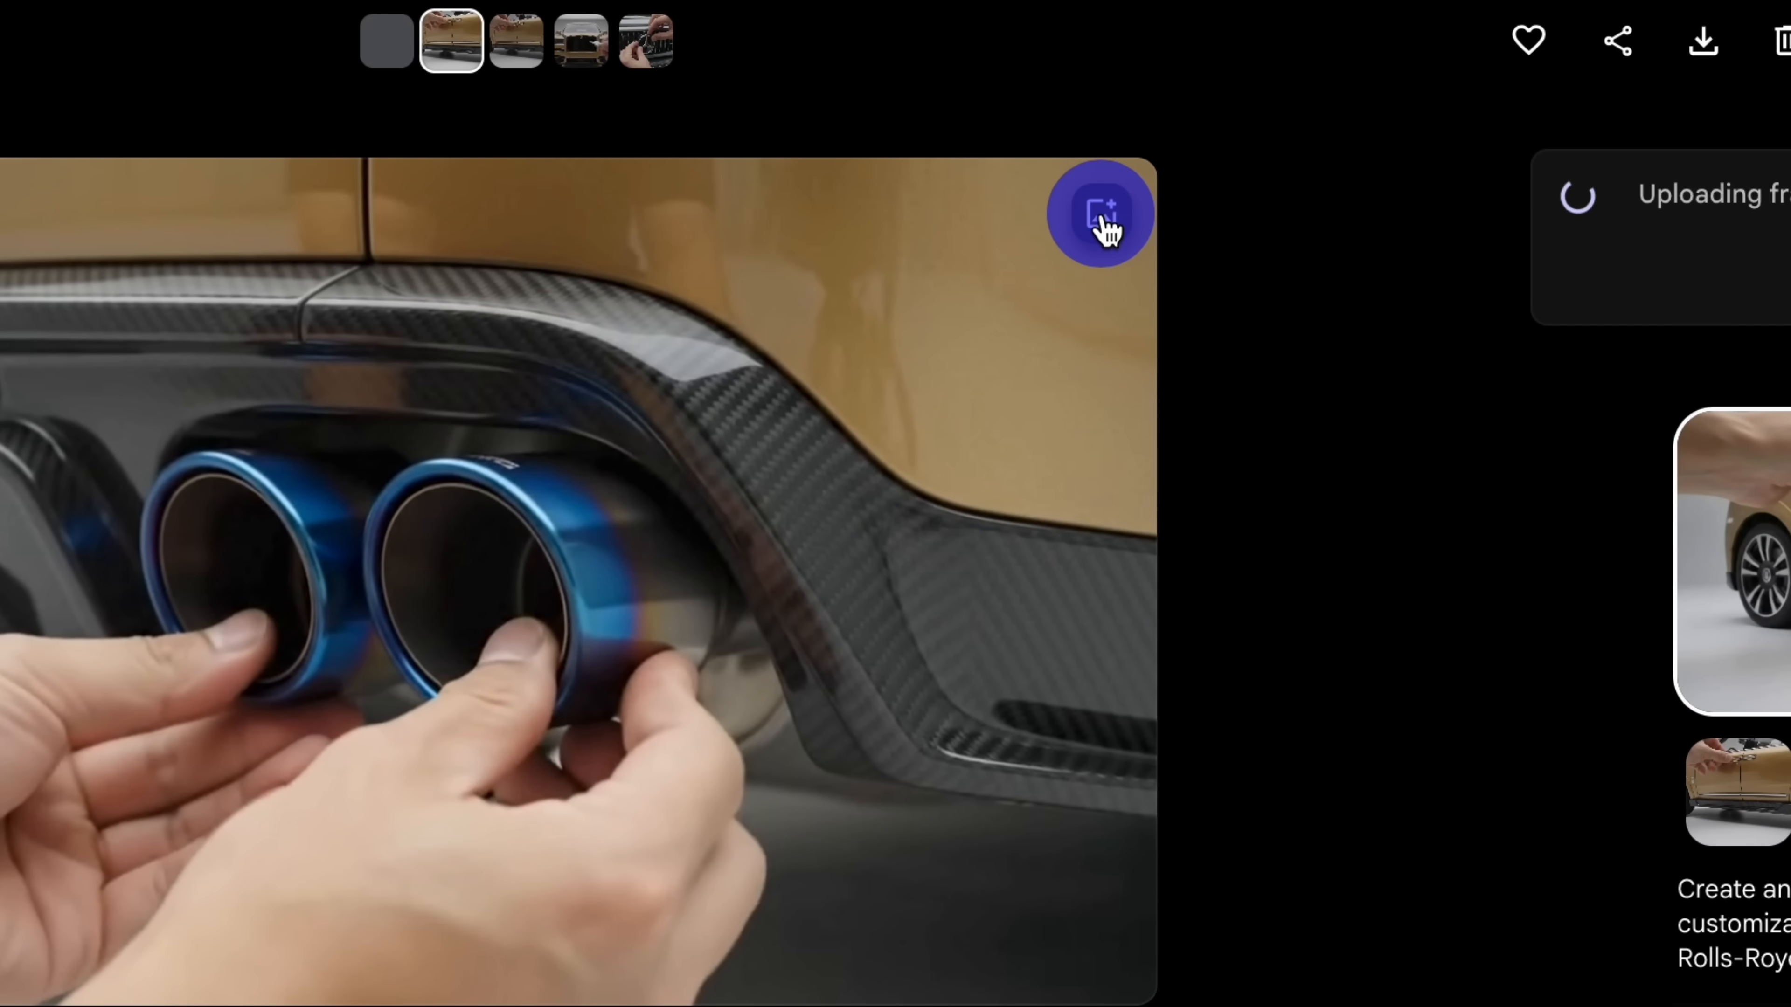
pyautogui.click(46, 38)
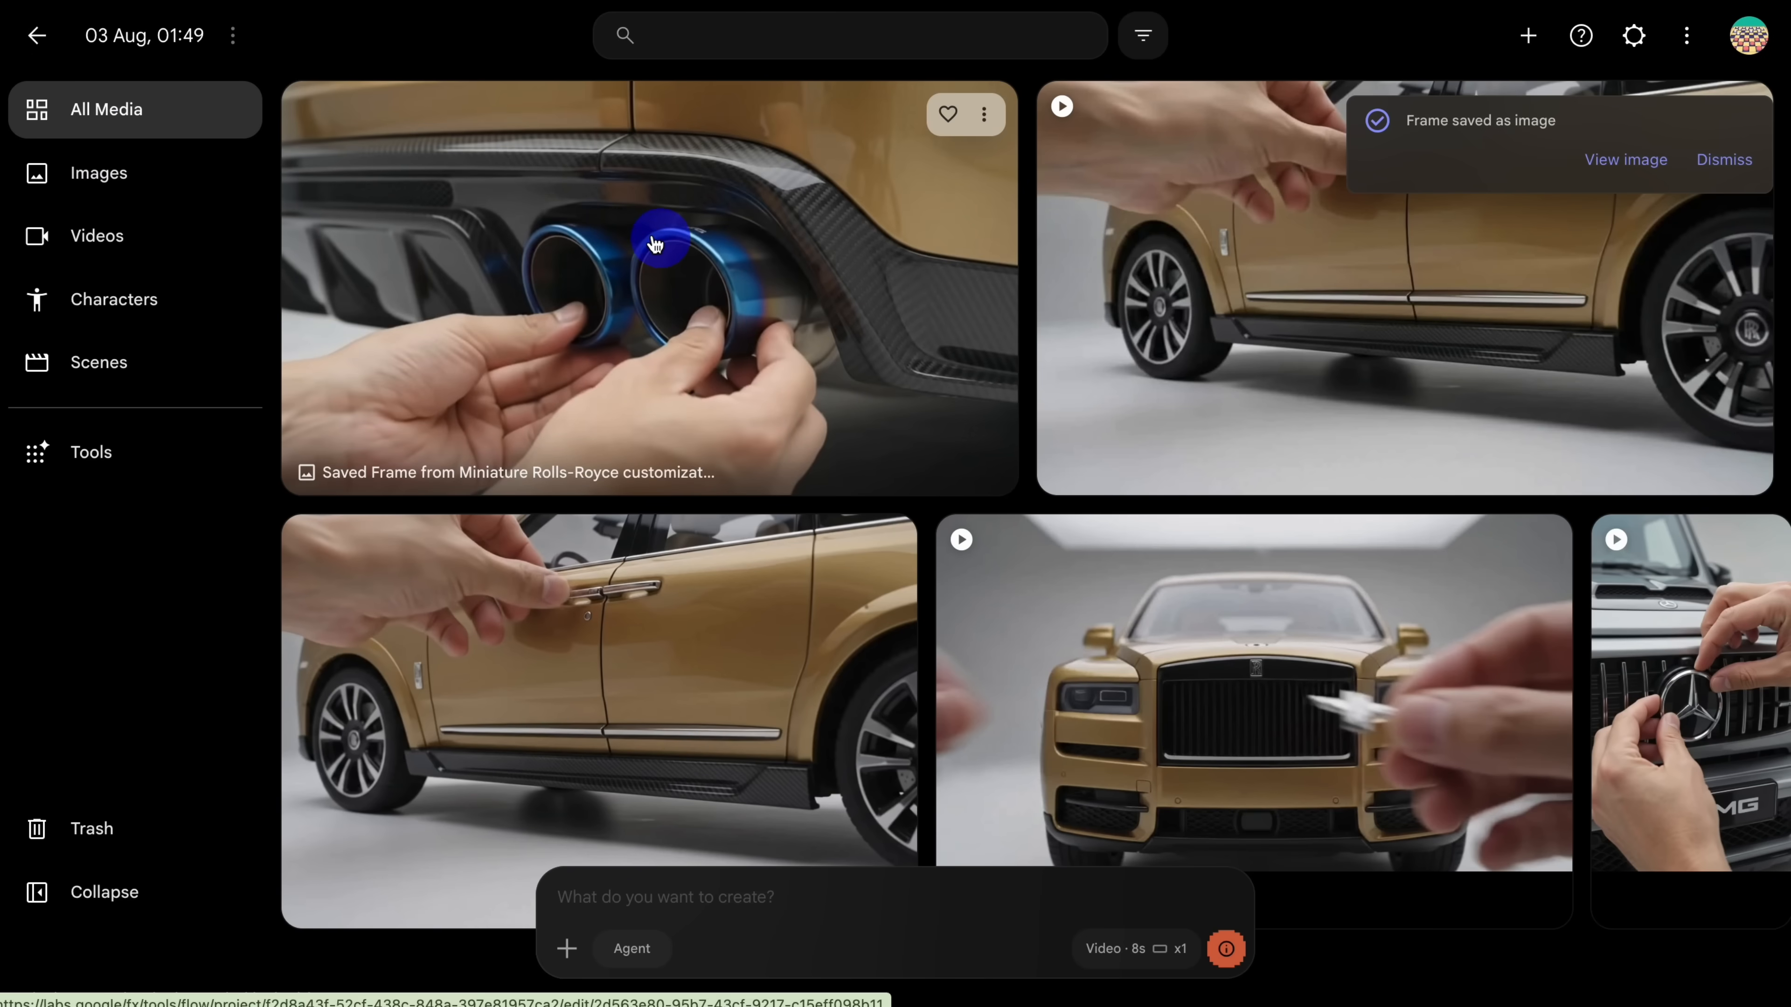
# Step: Attach the saved exhaust frame to a new creation and paste the Chunk 3 prompt
pyautogui.moveTo(637, 231); pyautogui.dragTo(799, 890)
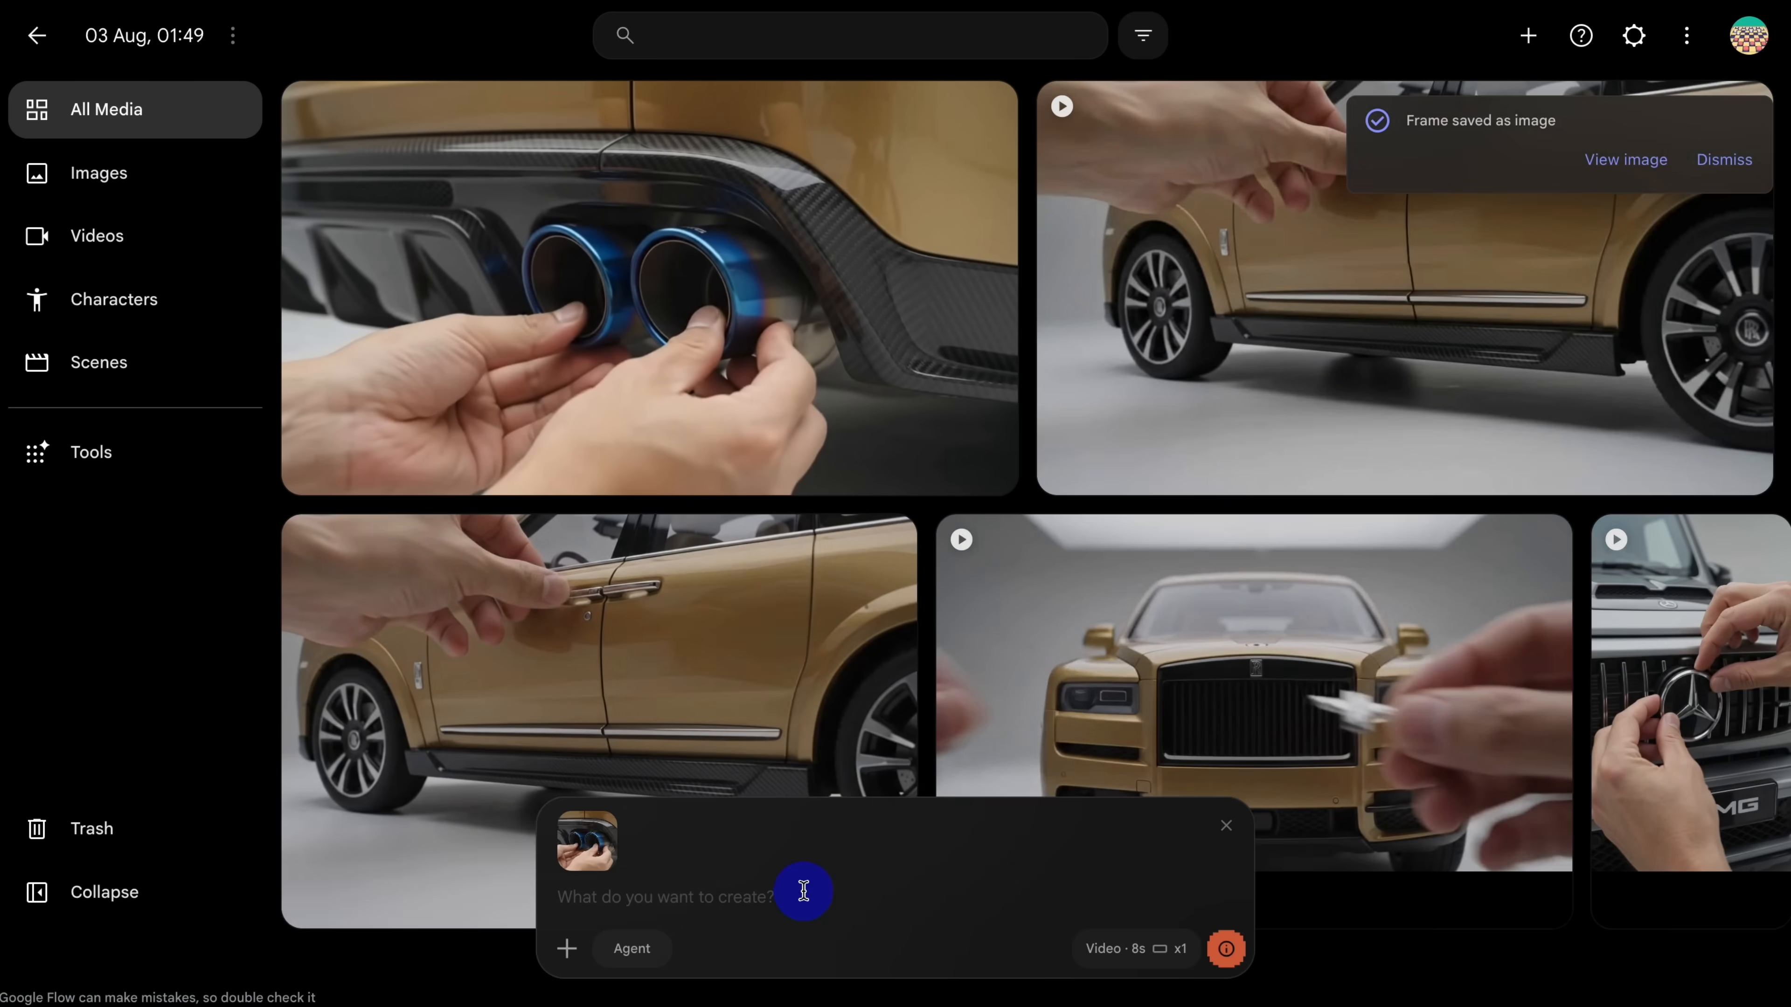
pyautogui.rightClick(791, 899)
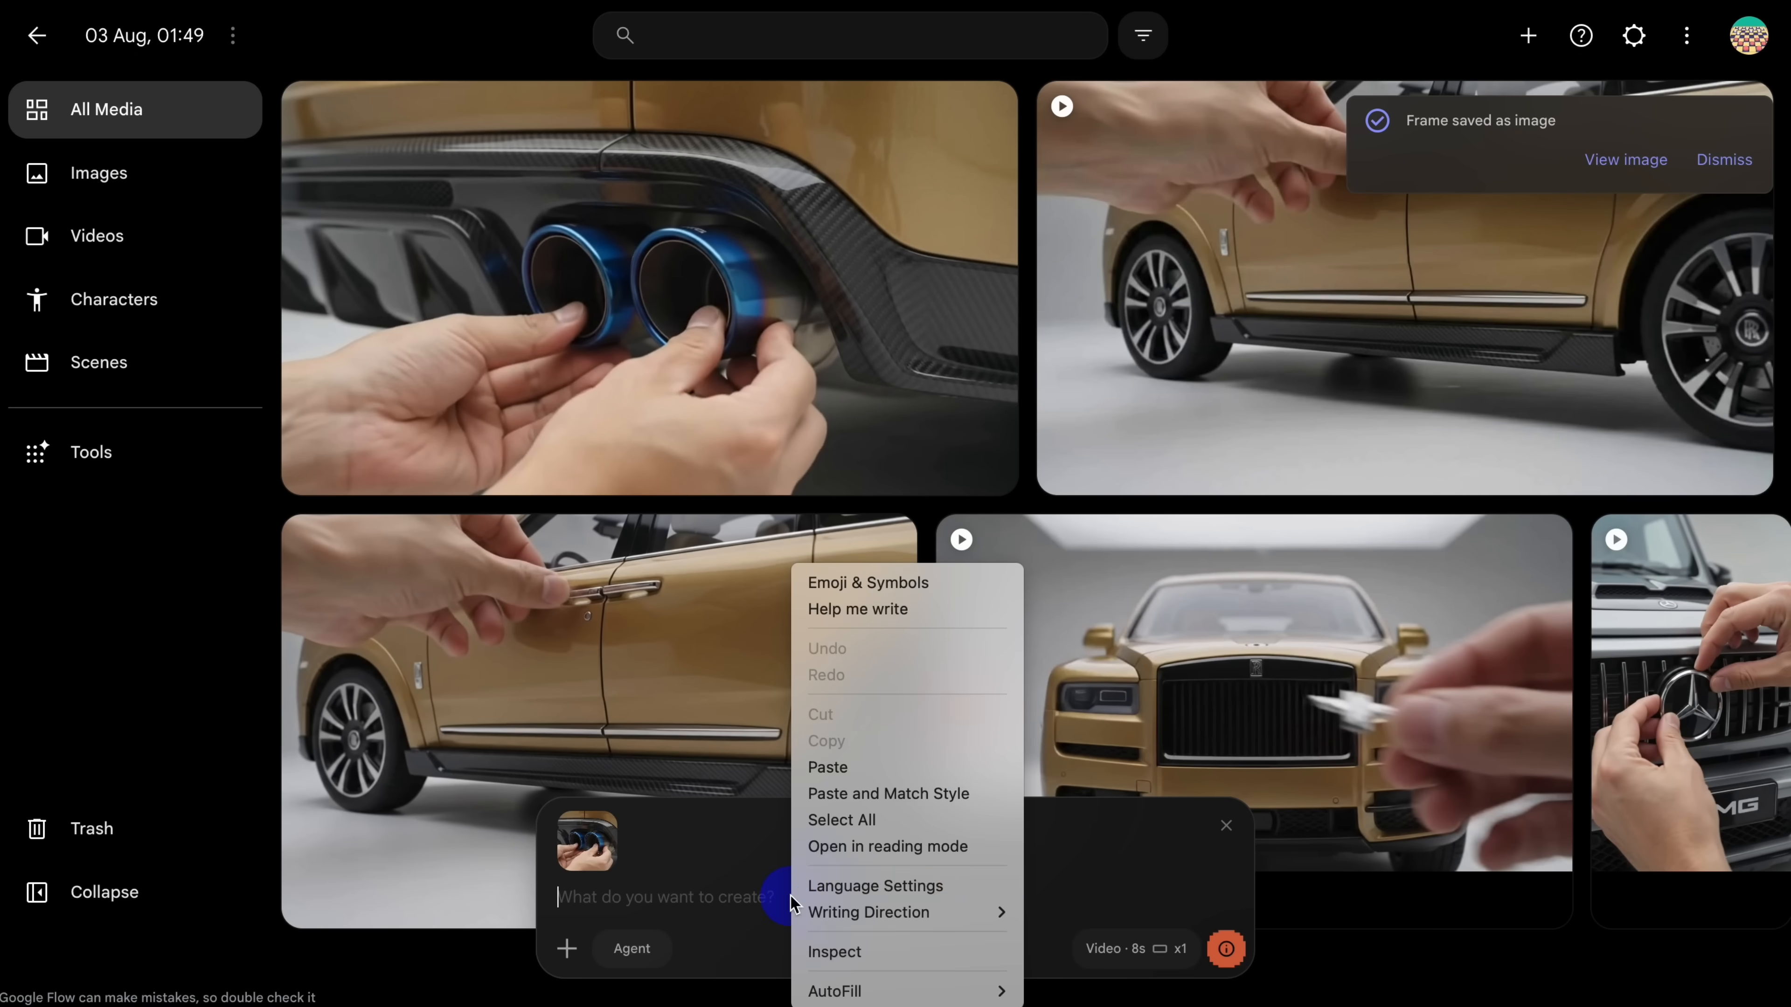
pyautogui.click(843, 767)
# Step: Check the account's remaining Flow credits and generate the Chunk 3 video with a 6-second duration
pyautogui.click(1748, 36)
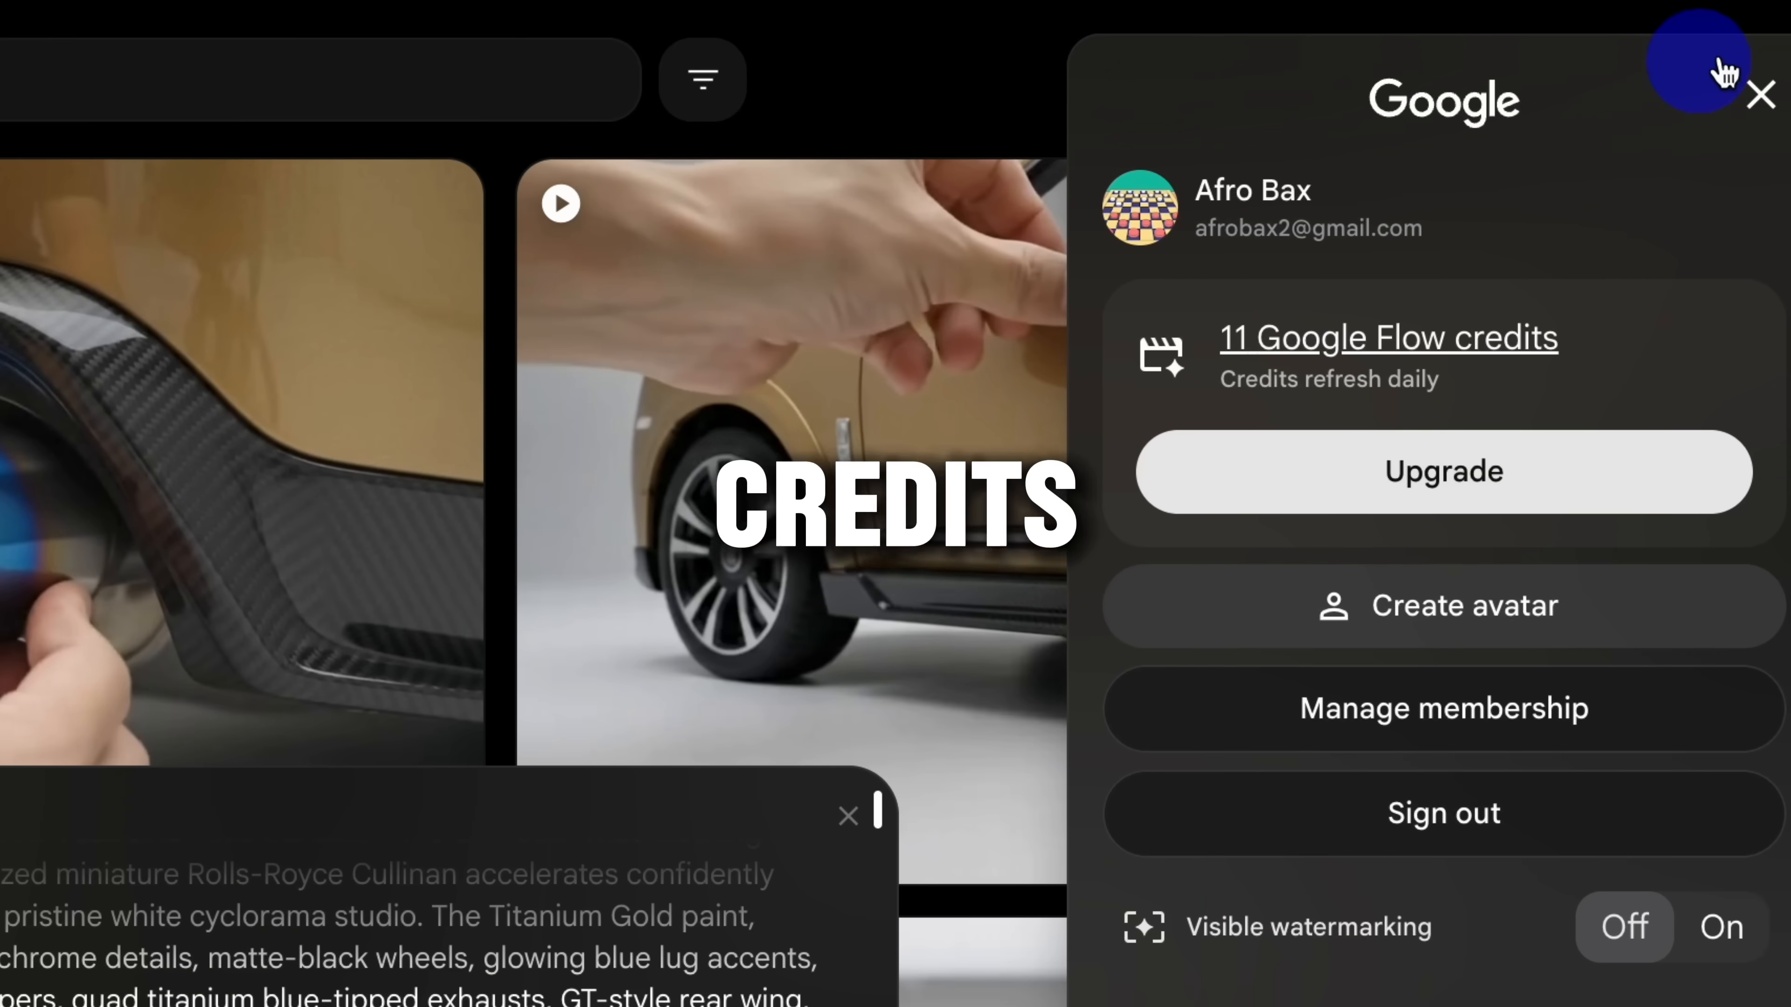
pyautogui.click(1760, 94)
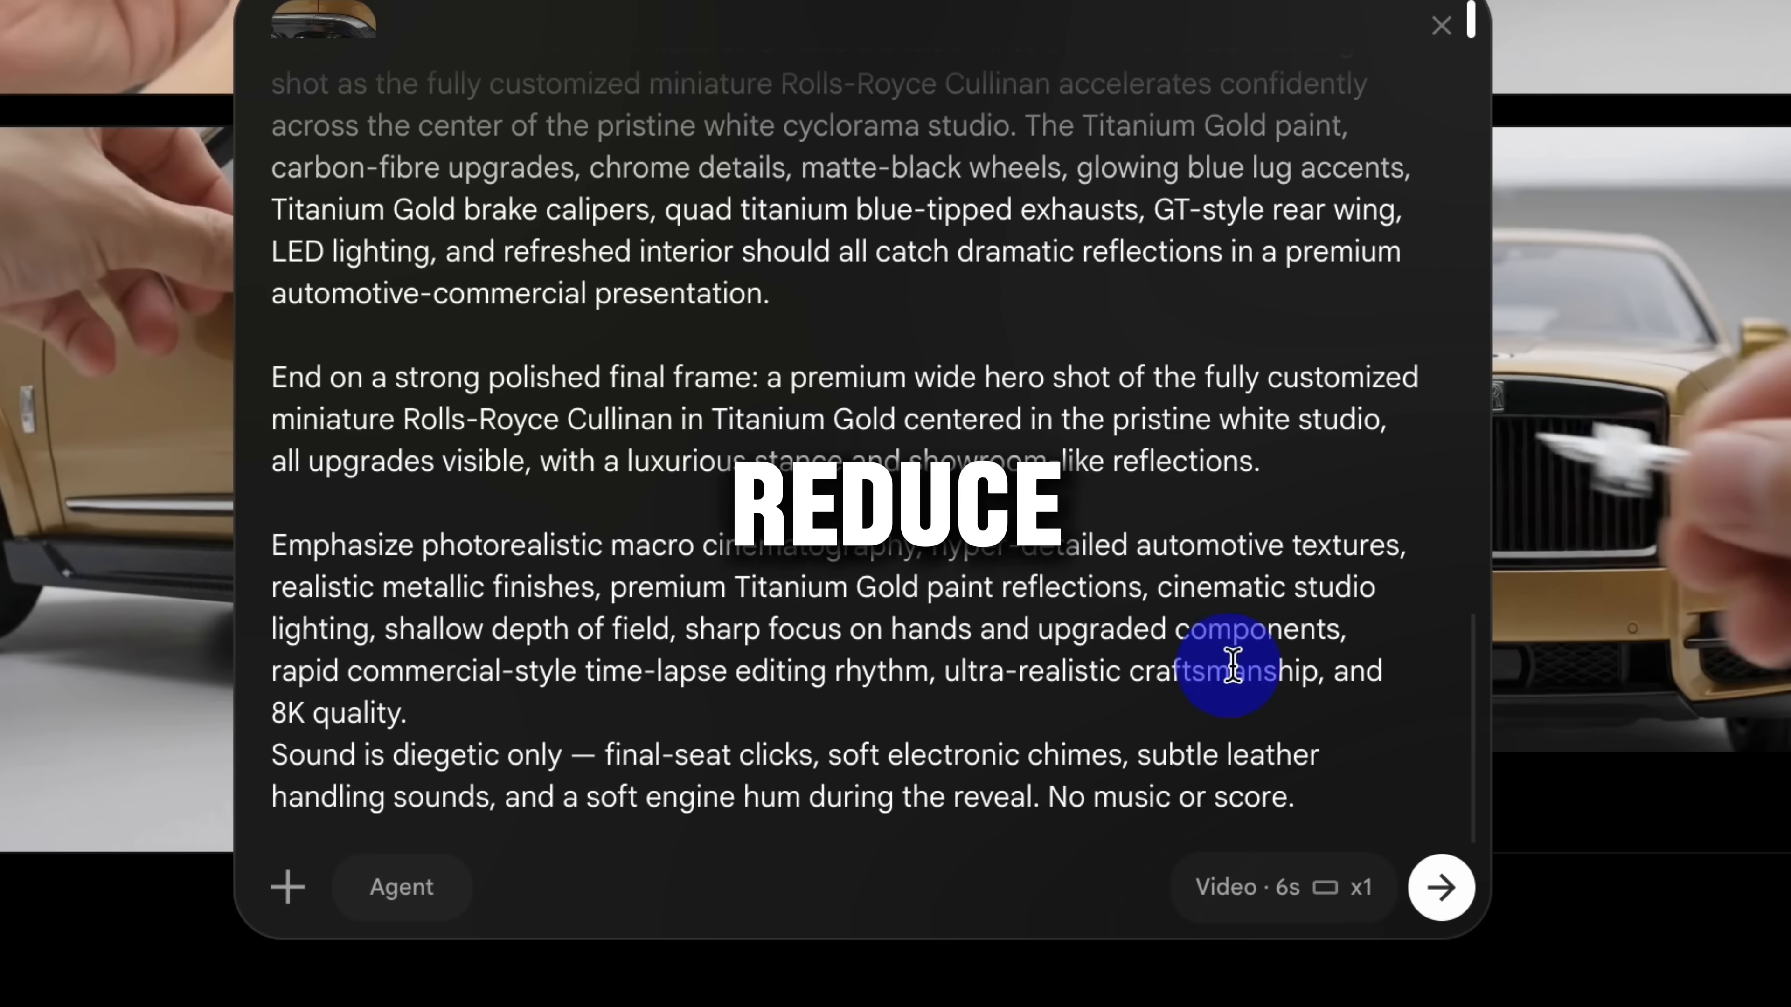
pyautogui.click(1273, 885)
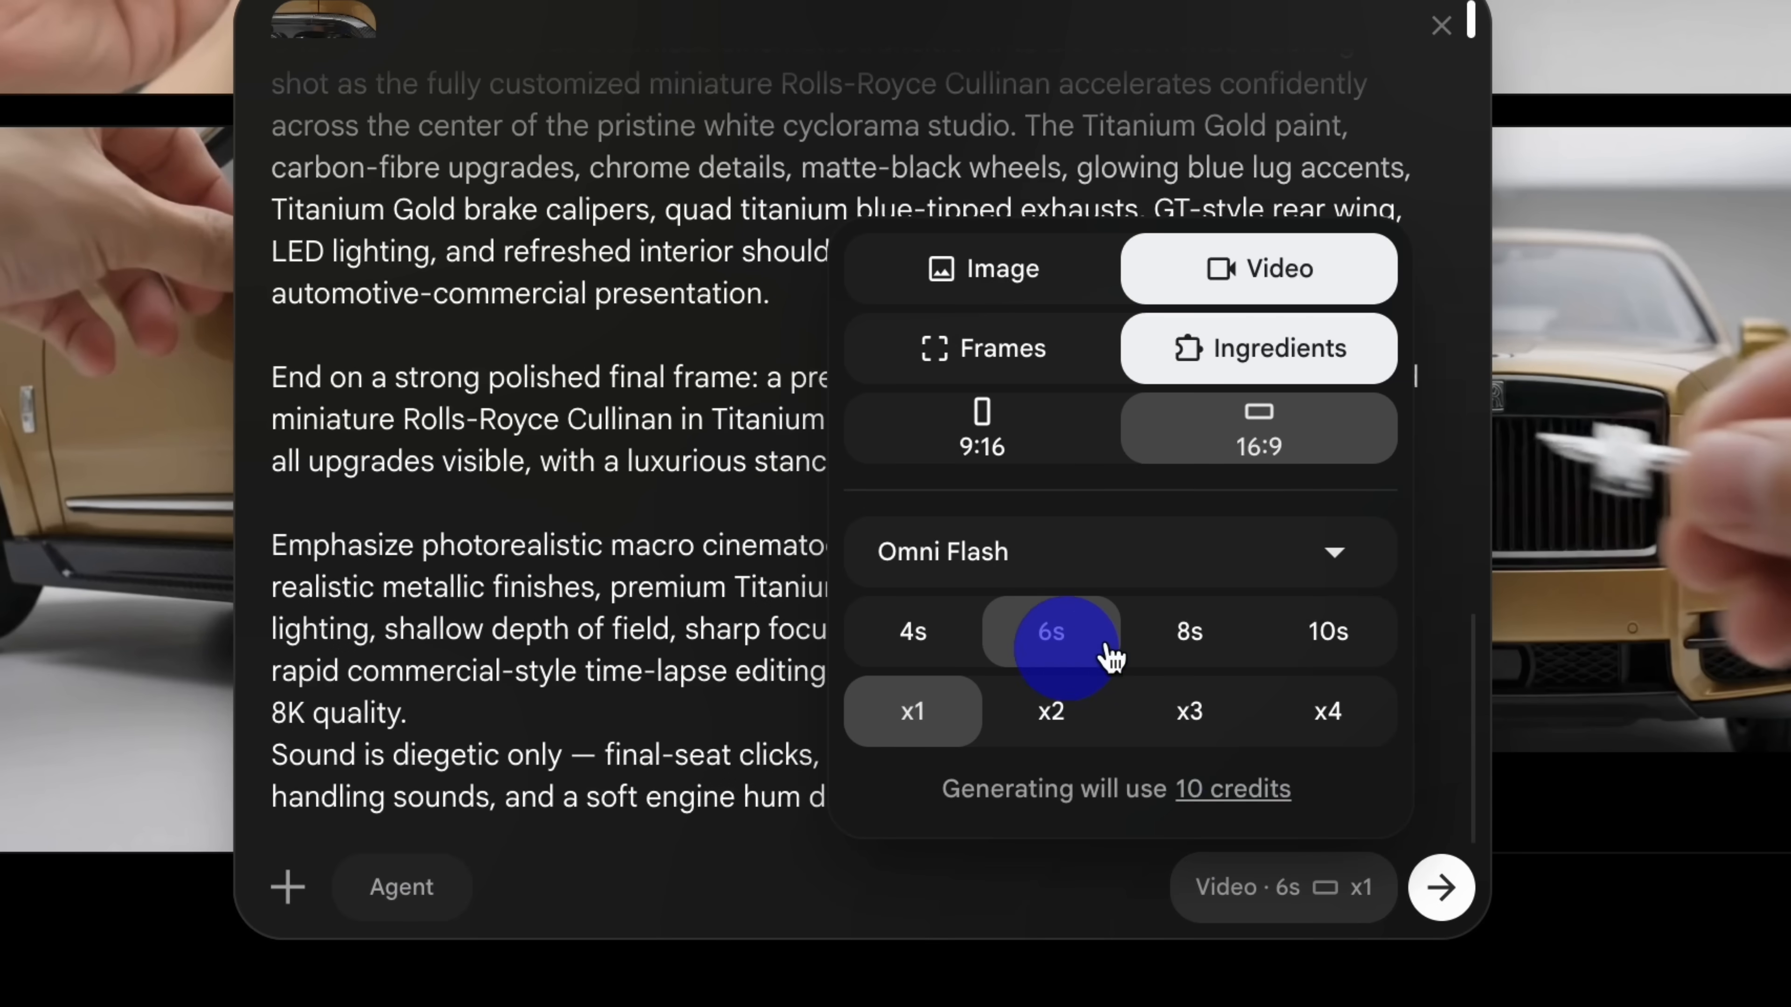
pyautogui.click(641, 862)
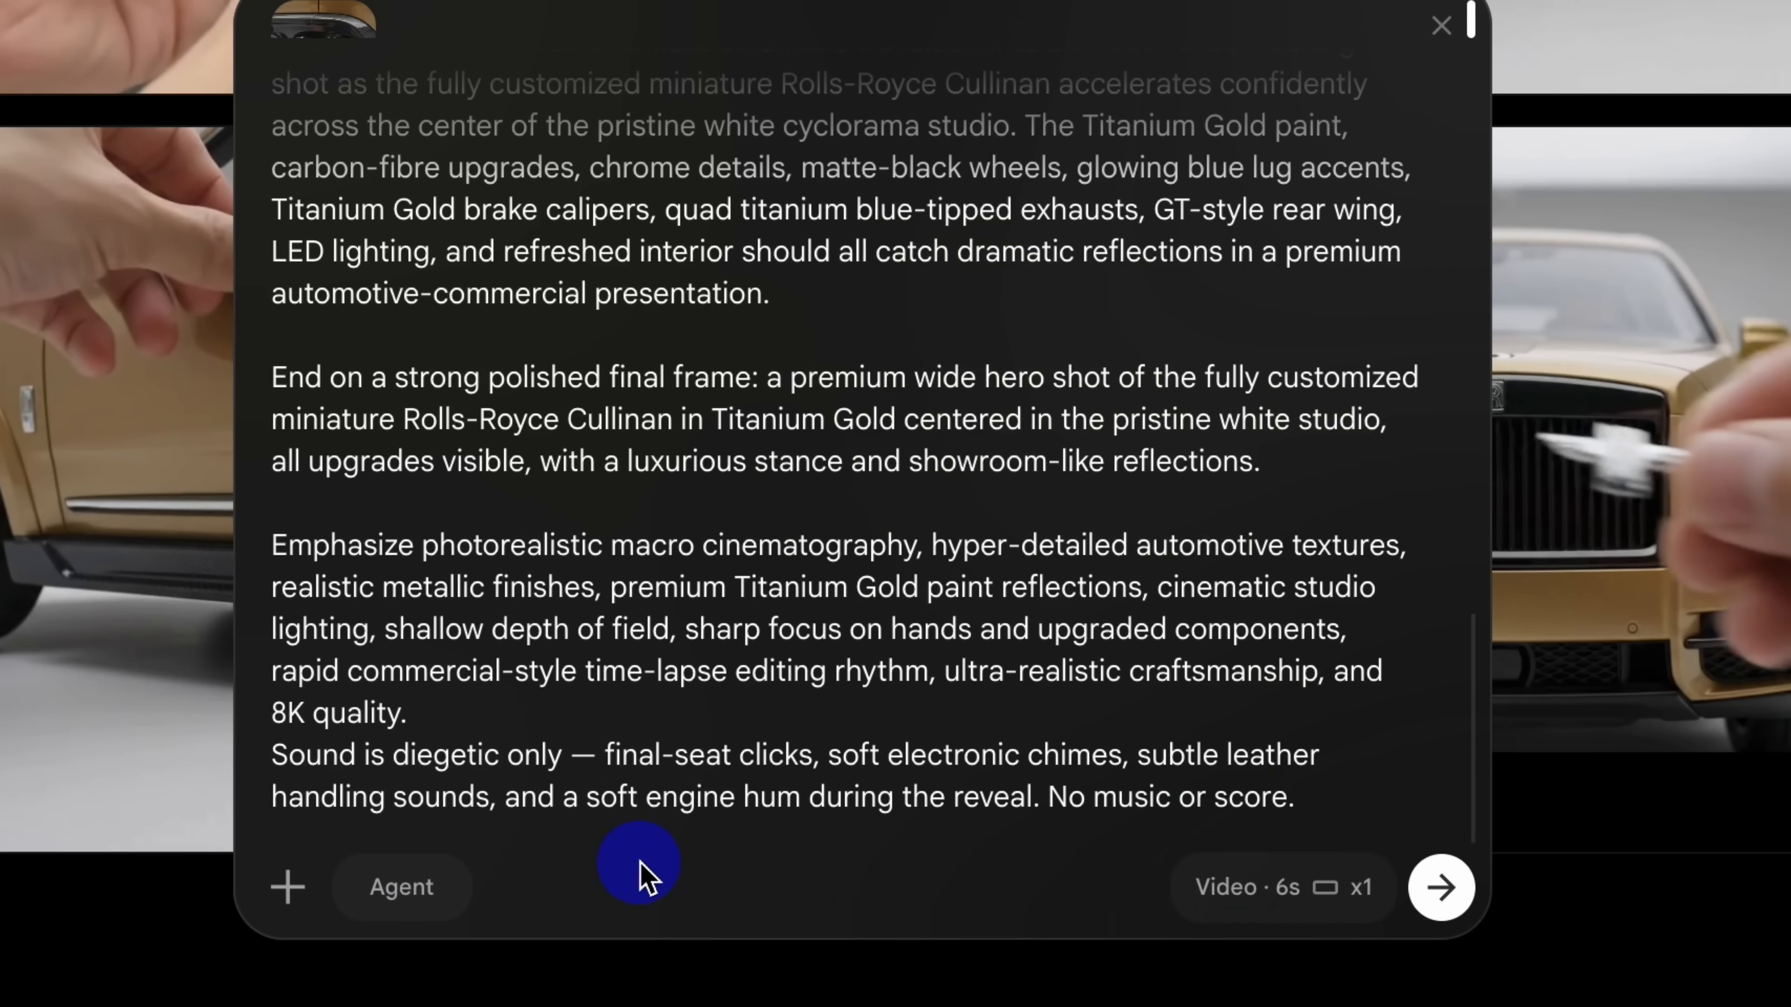
pyautogui.click(1424, 905)
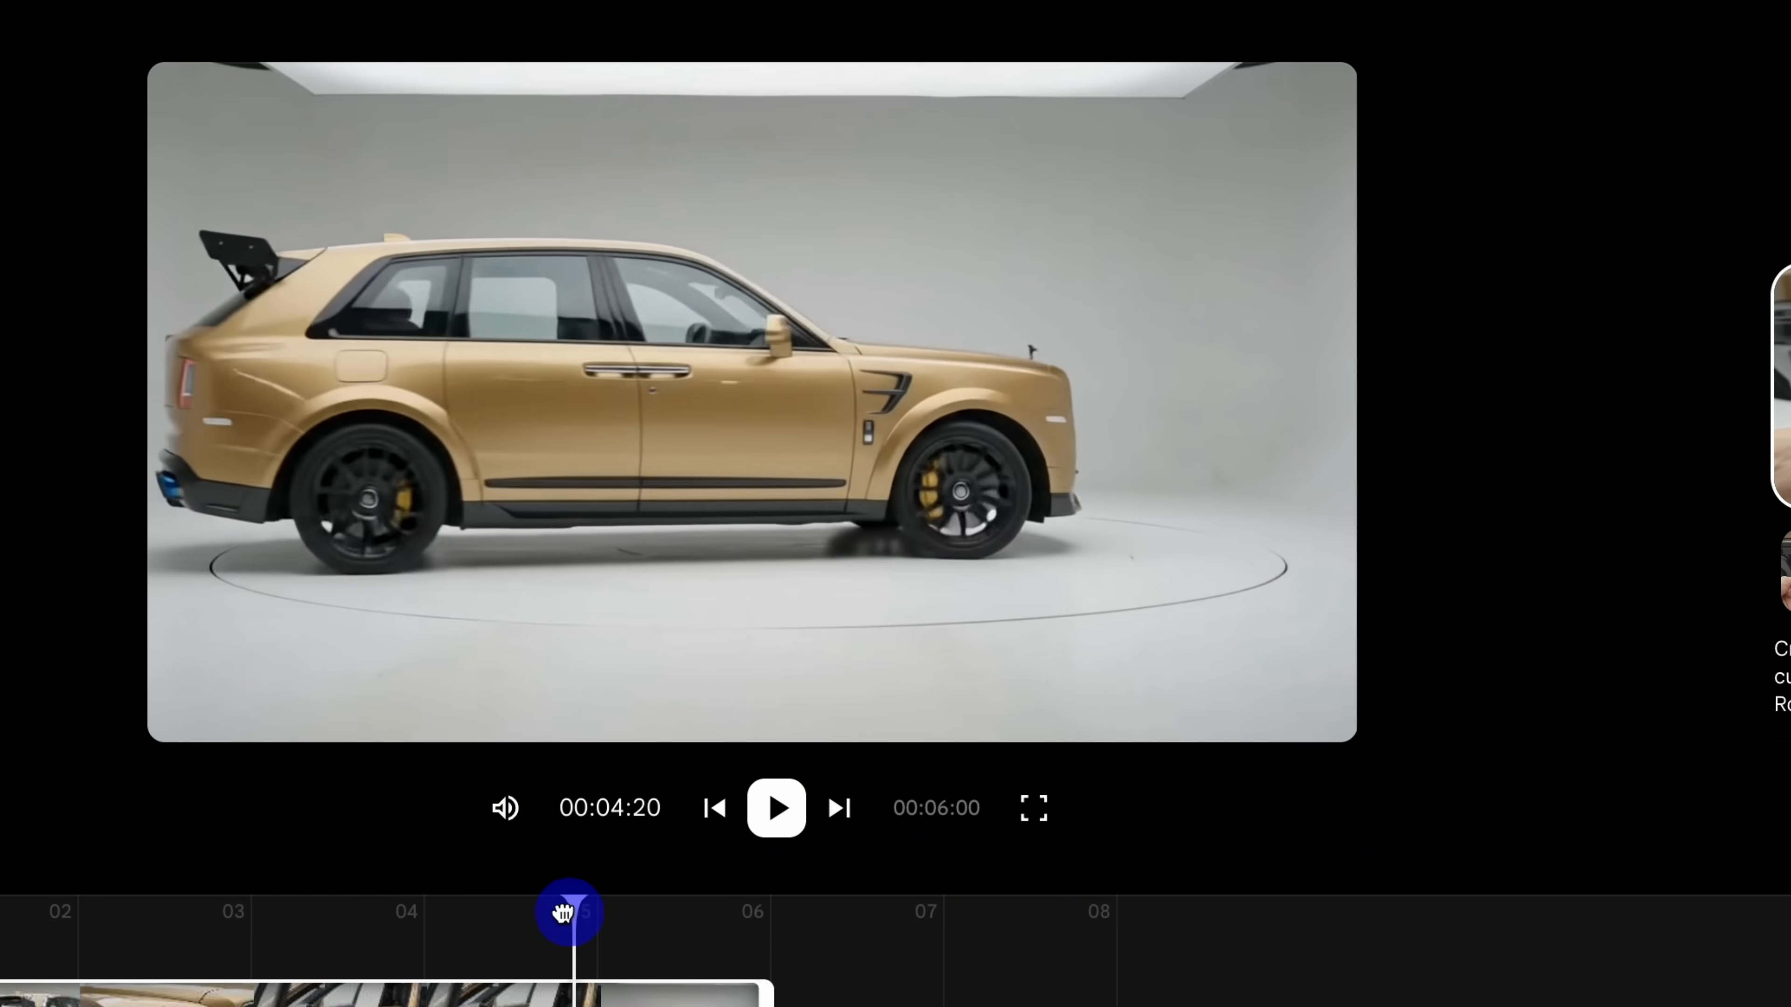
# Step: Scrub through the final turntable reveal in the generated Chunk 3 video
pyautogui.moveTo(562, 914); pyautogui.dragTo(518, 922)
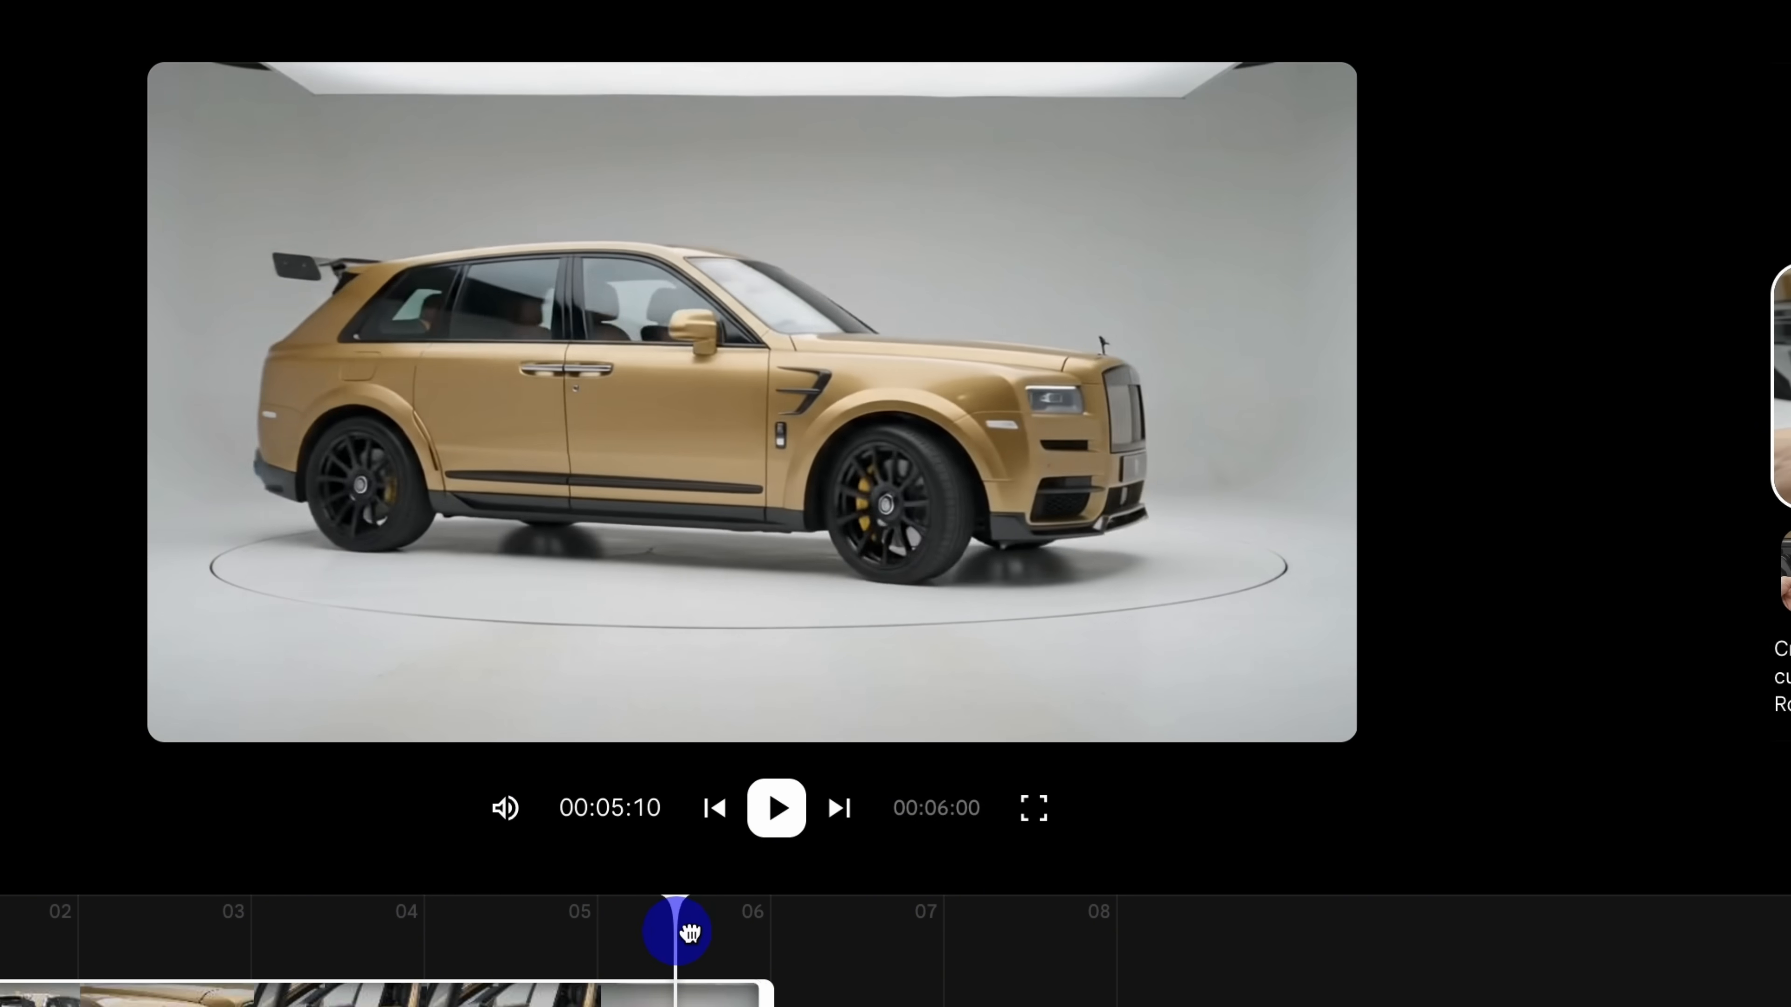
pyautogui.moveTo(621, 934); pyautogui.dragTo(708, 952)
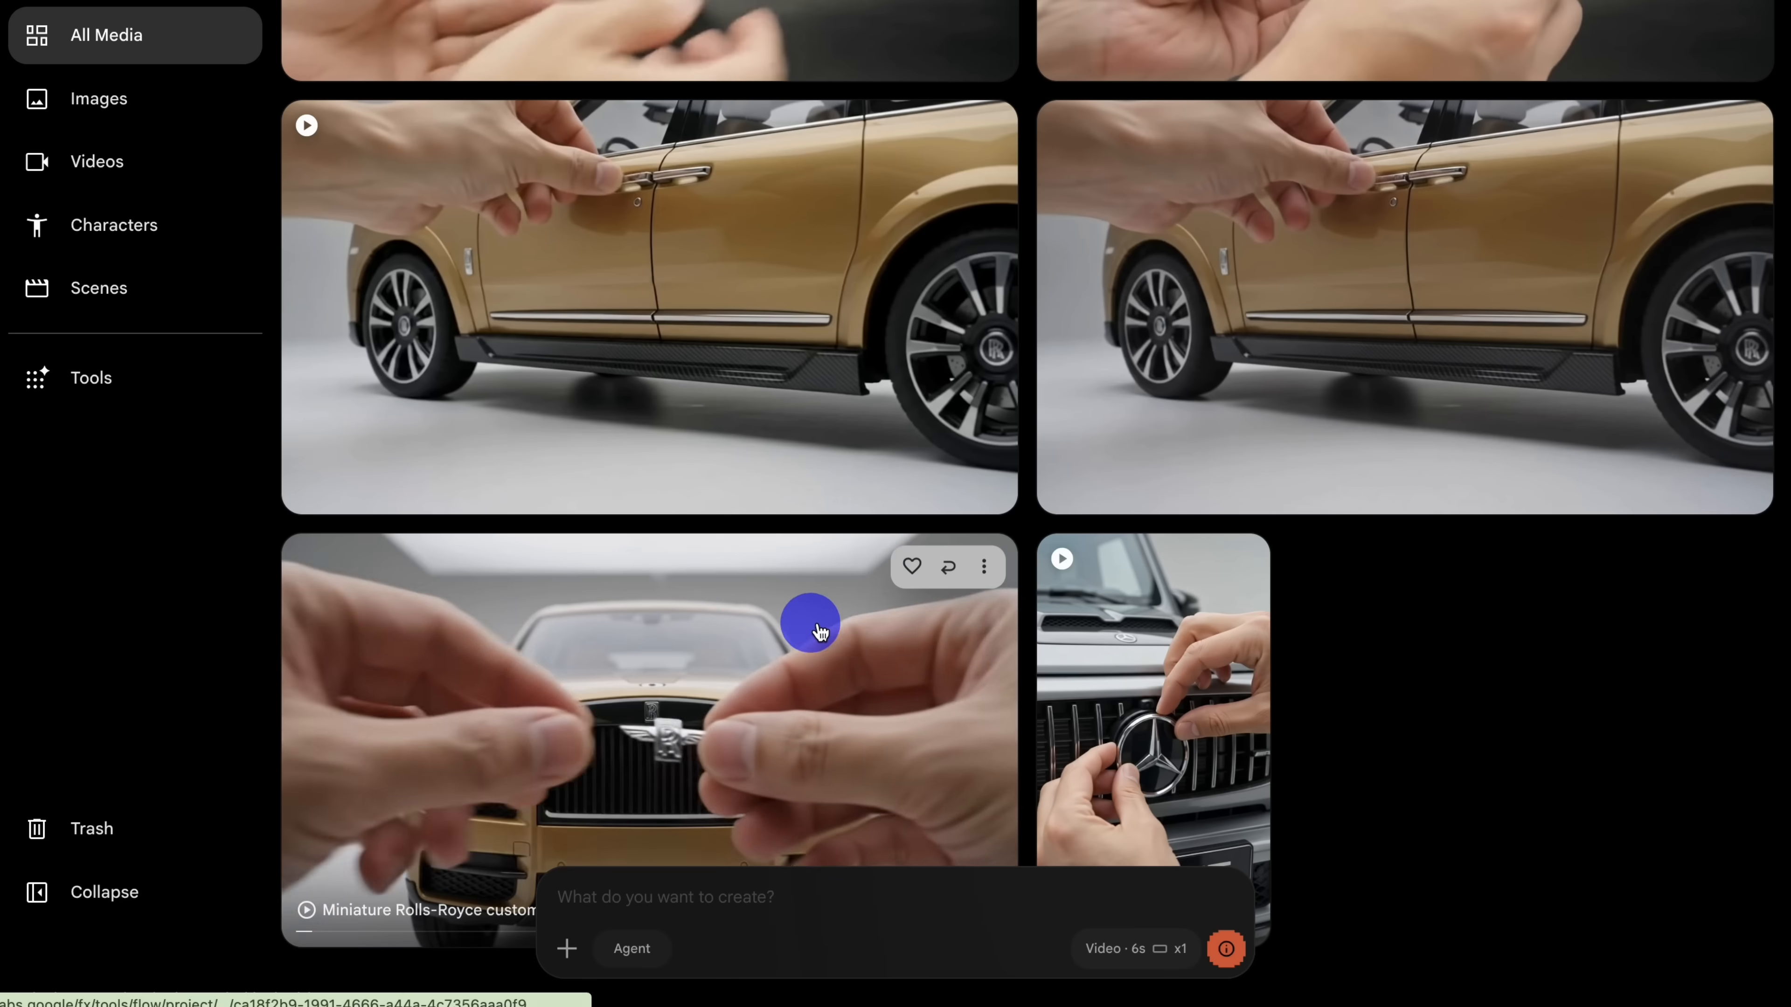
# Step: Open the original Chunk 1 video and append the 8-second Chunk 2 clip to its scene
pyautogui.click(812, 620)
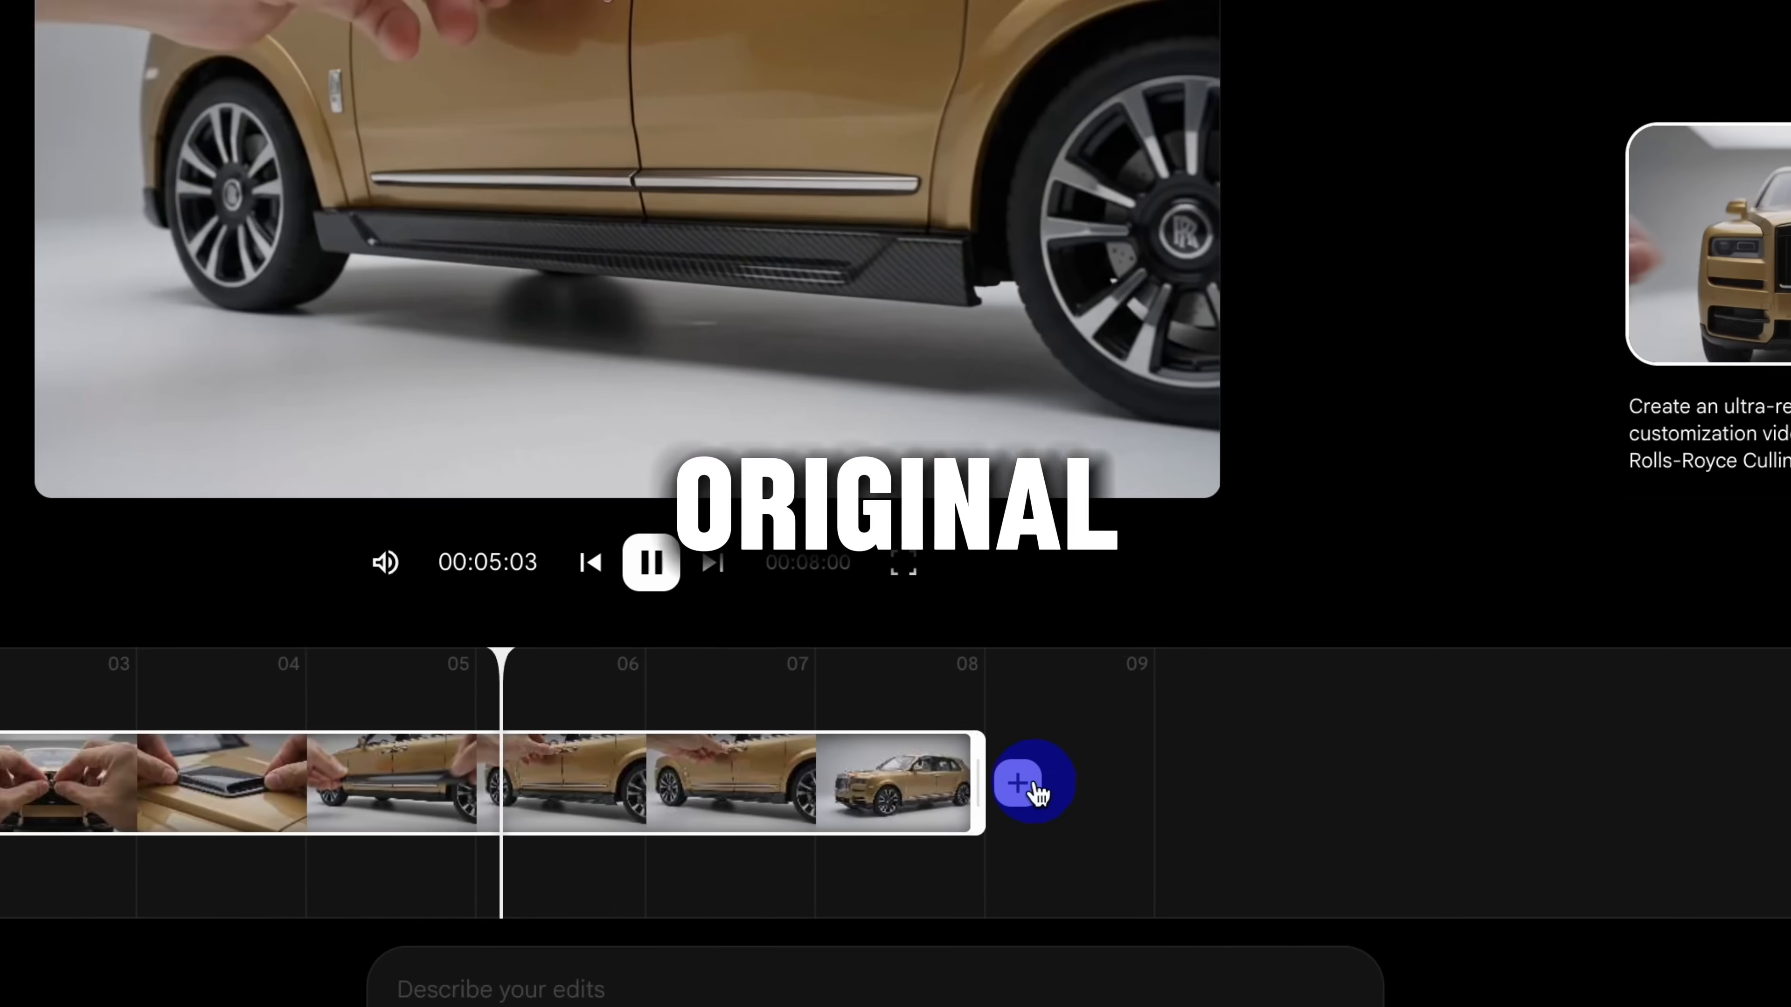
pyautogui.click(995, 772)
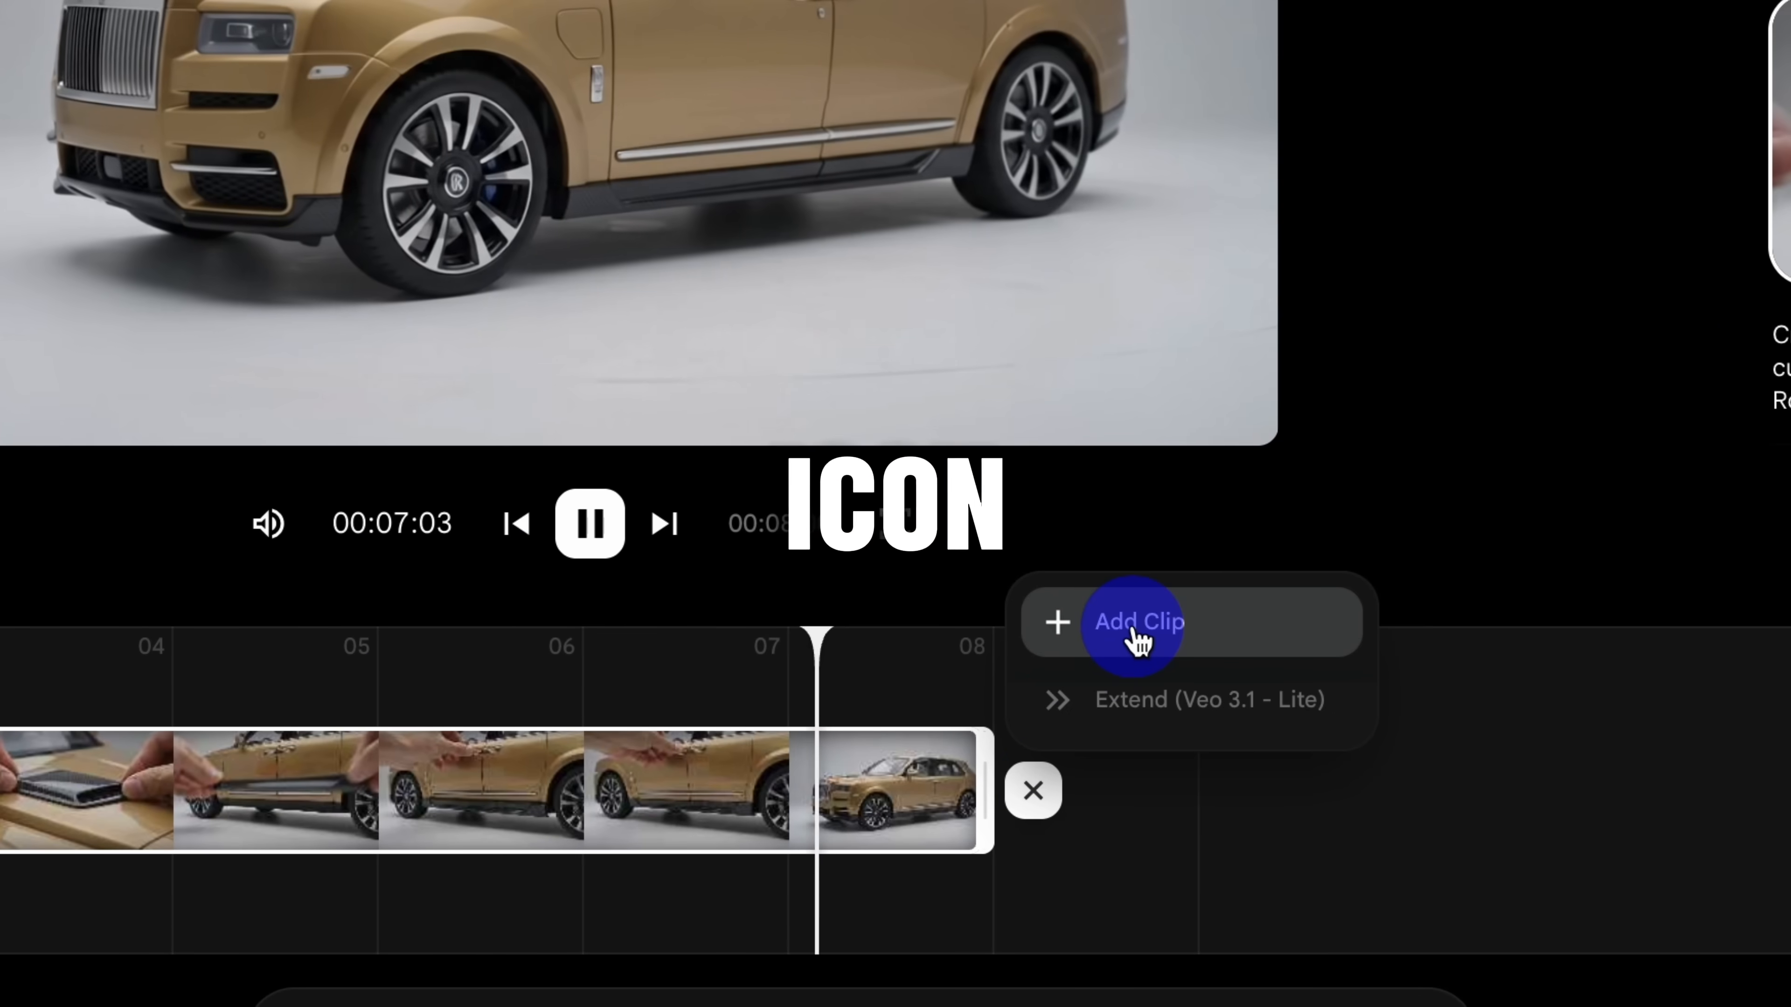
pyautogui.click(1134, 635)
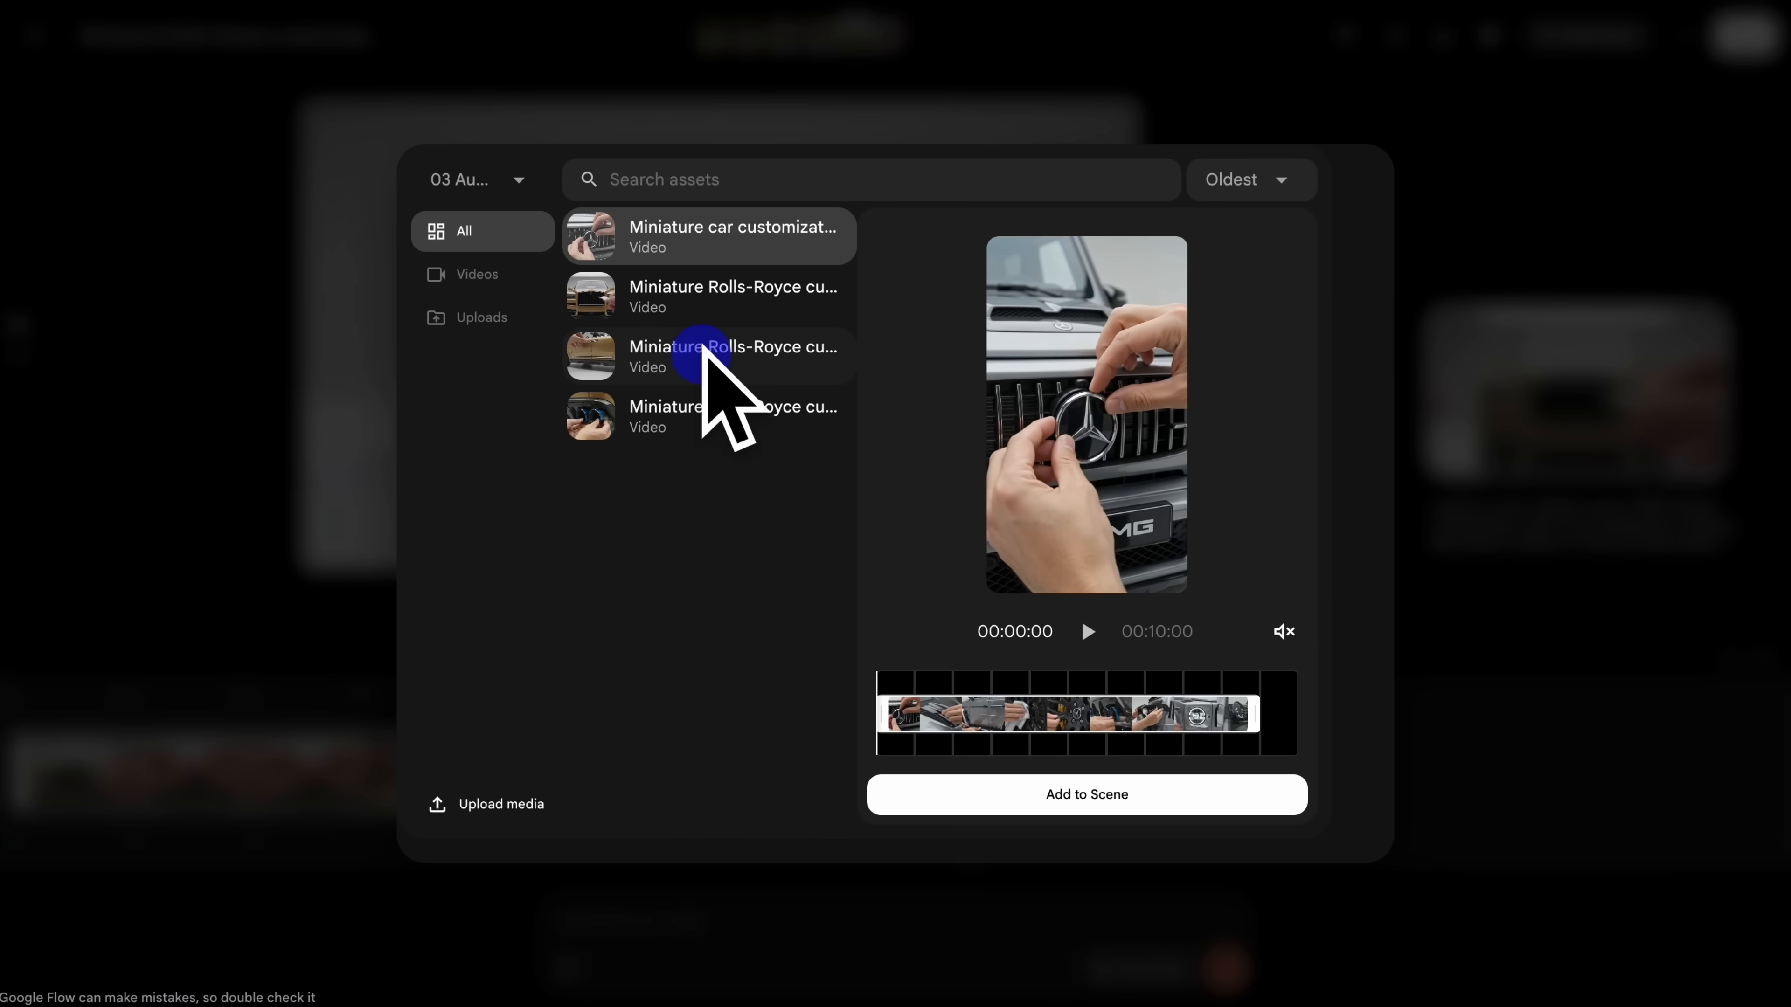
pyautogui.click(568, 78)
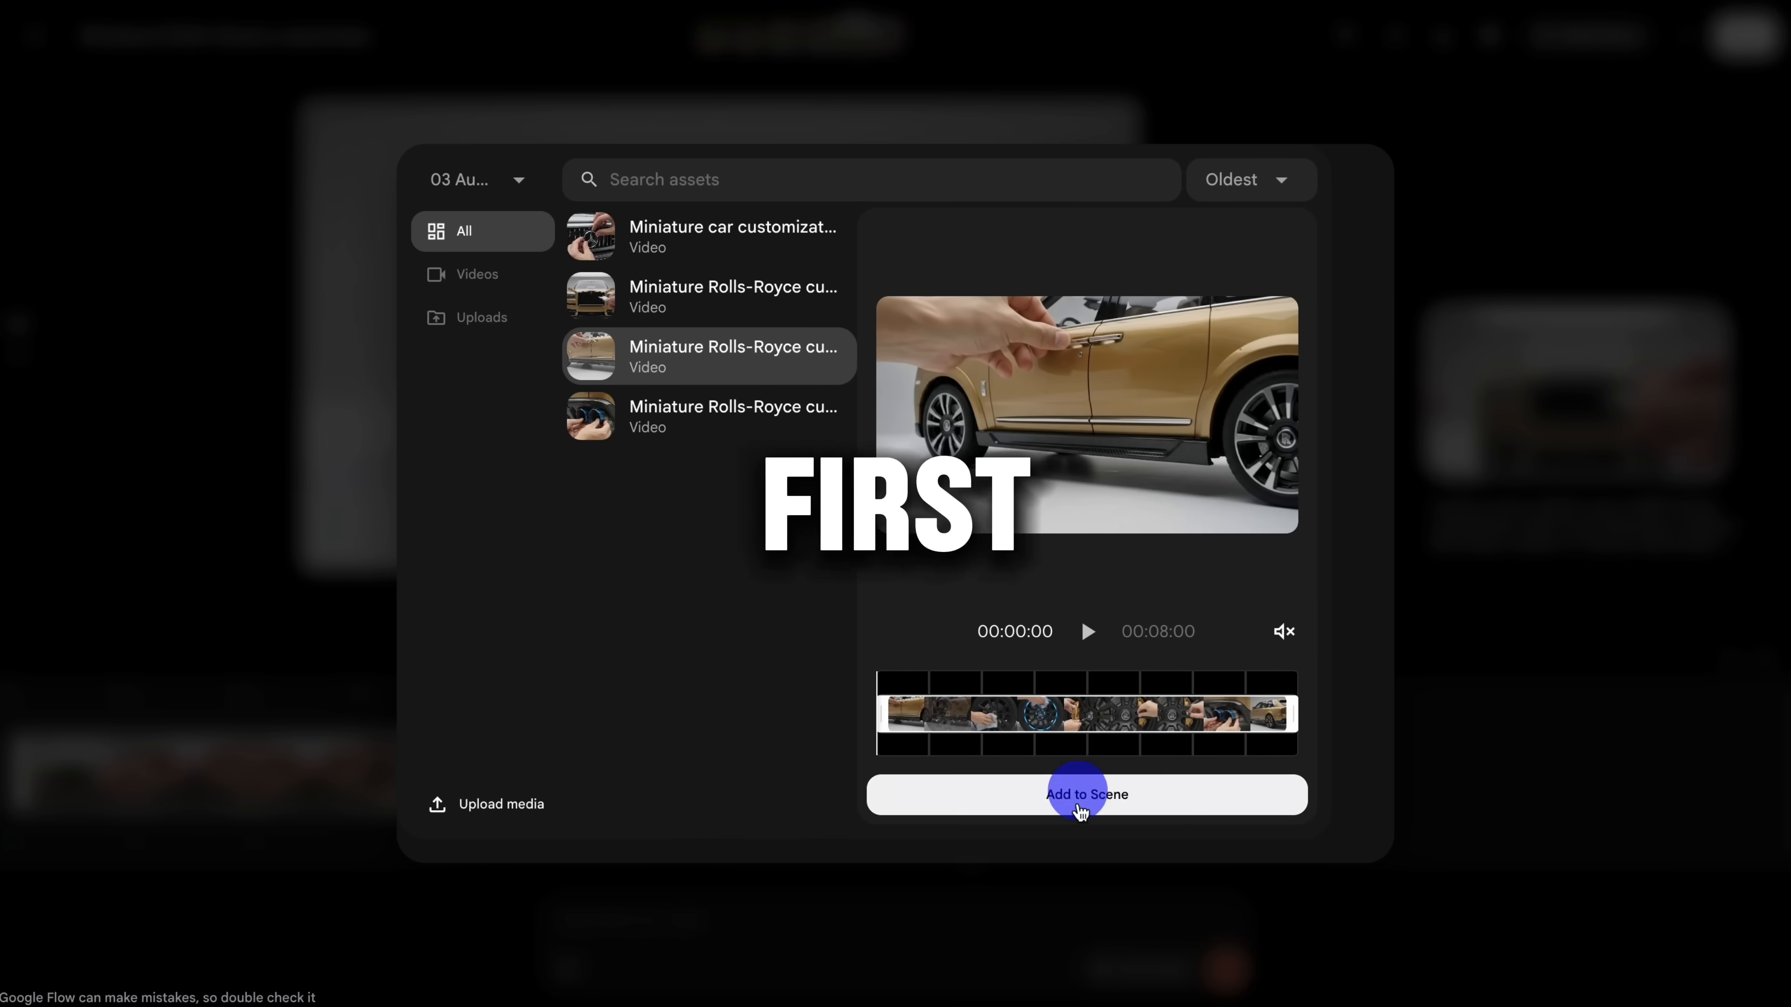
pyautogui.click(1080, 795)
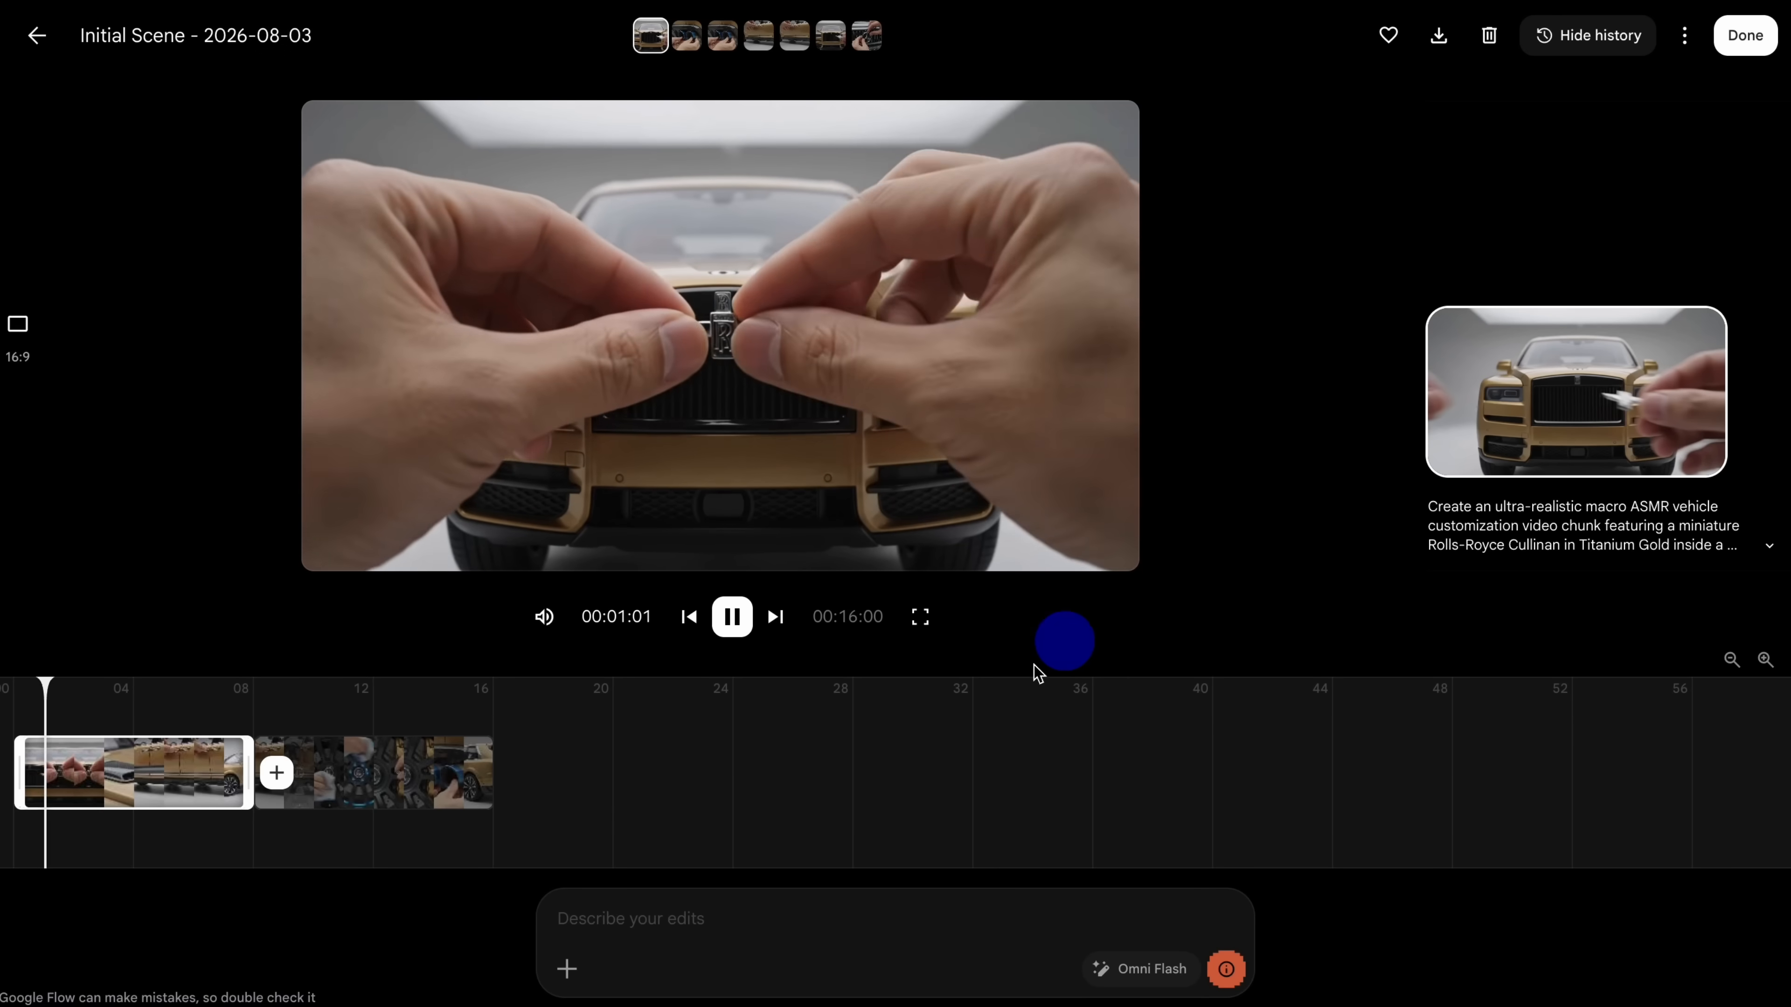
# Step: Append the 6-second Chunk 3 exhaust clip to the end of the scene and preview the joined video
pyautogui.moveTo(265, 711); pyautogui.dragTo(368, 712)
pyautogui.click(516, 771)
pyautogui.click(611, 675)
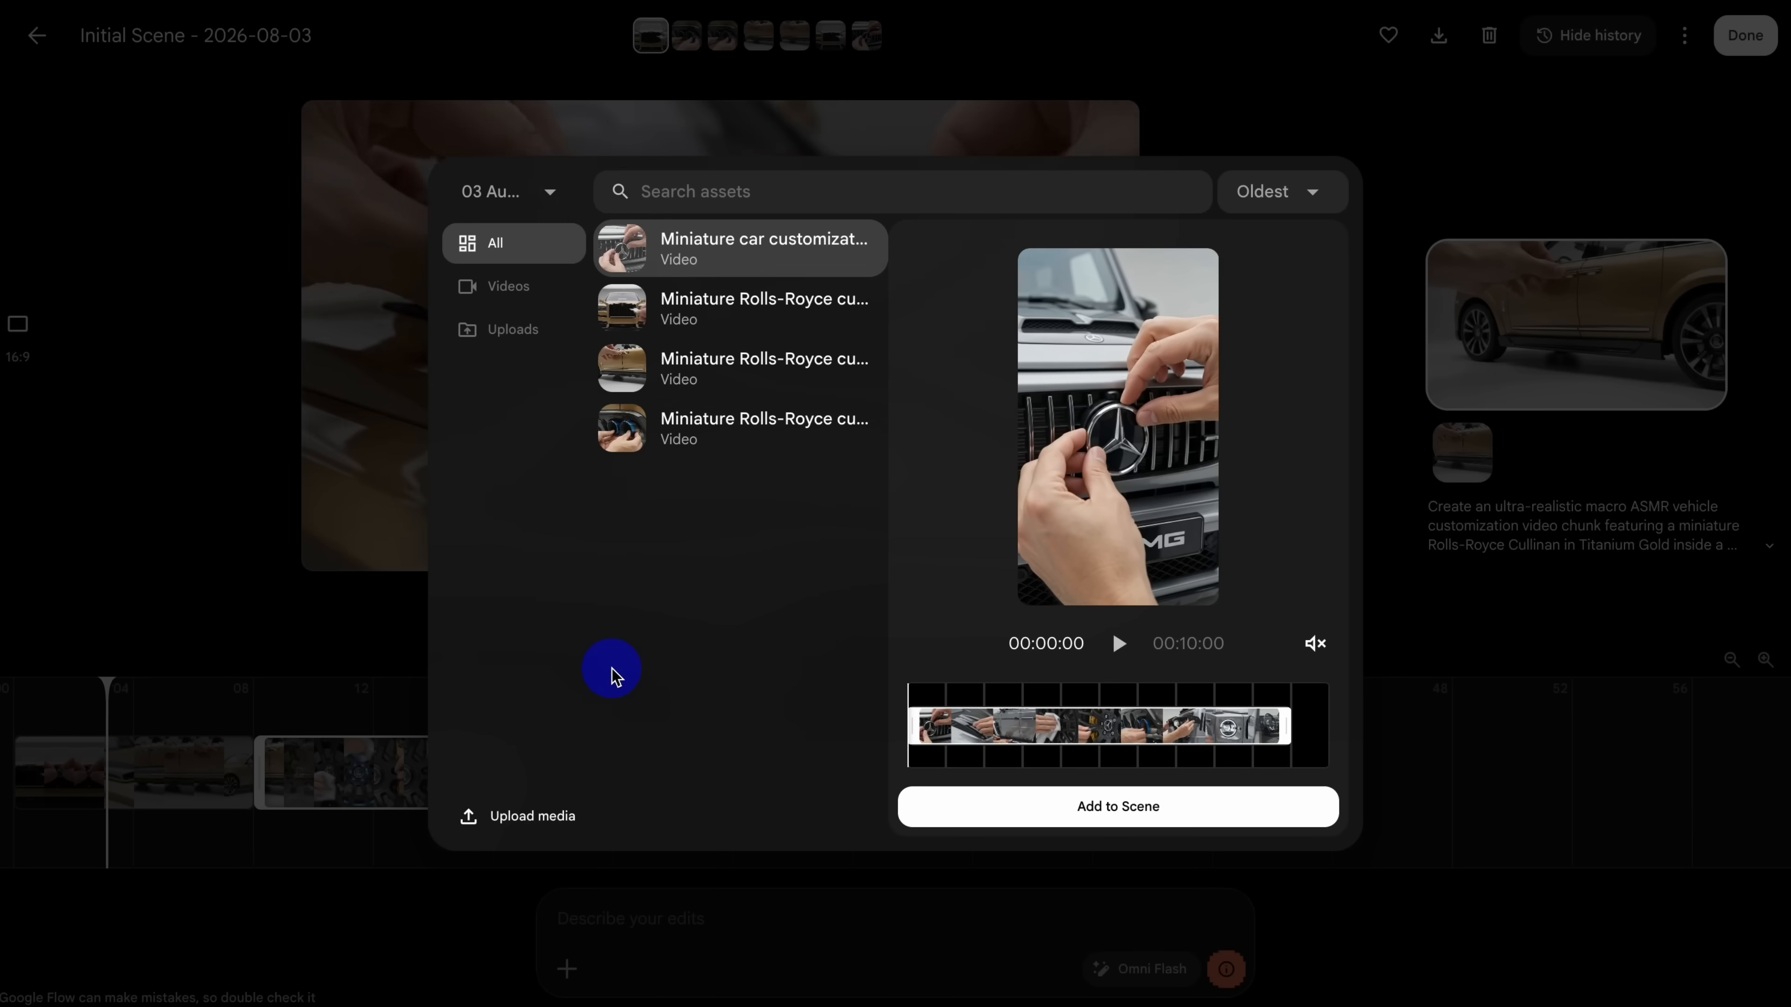
pyautogui.click(716, 427)
pyautogui.click(1047, 806)
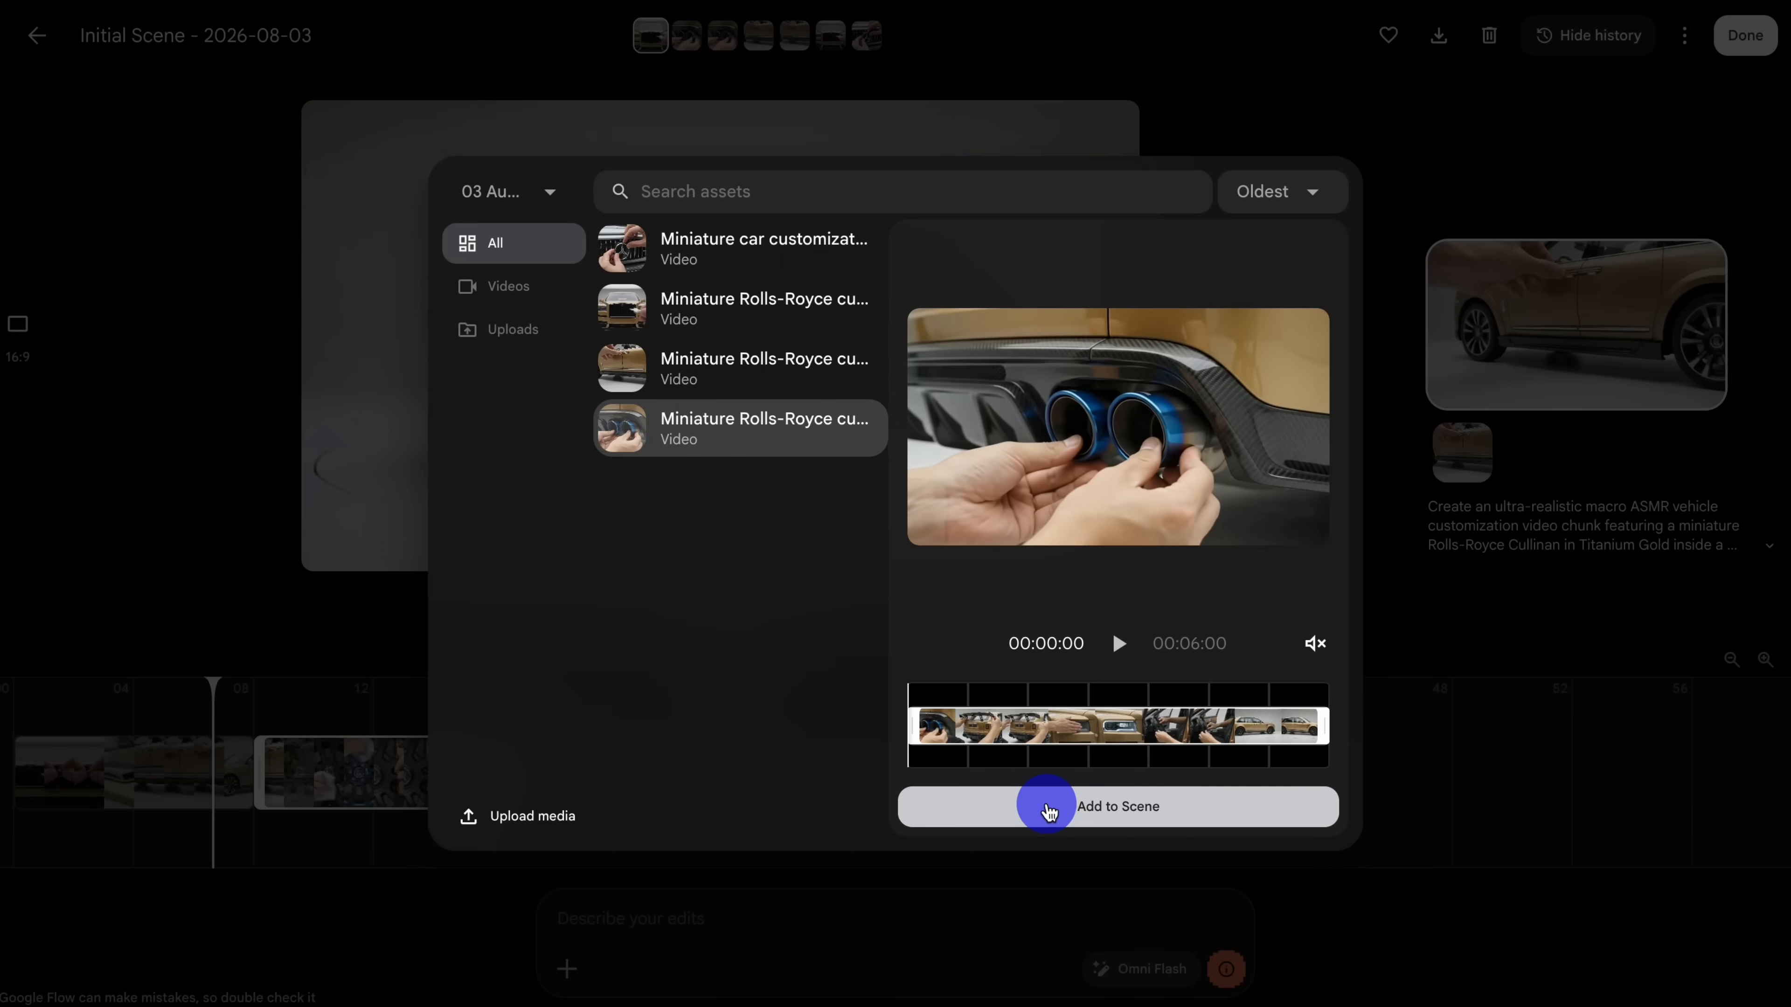
pyautogui.moveTo(584, 702); pyautogui.dragTo(749, 683)
pyautogui.click(661, 746)
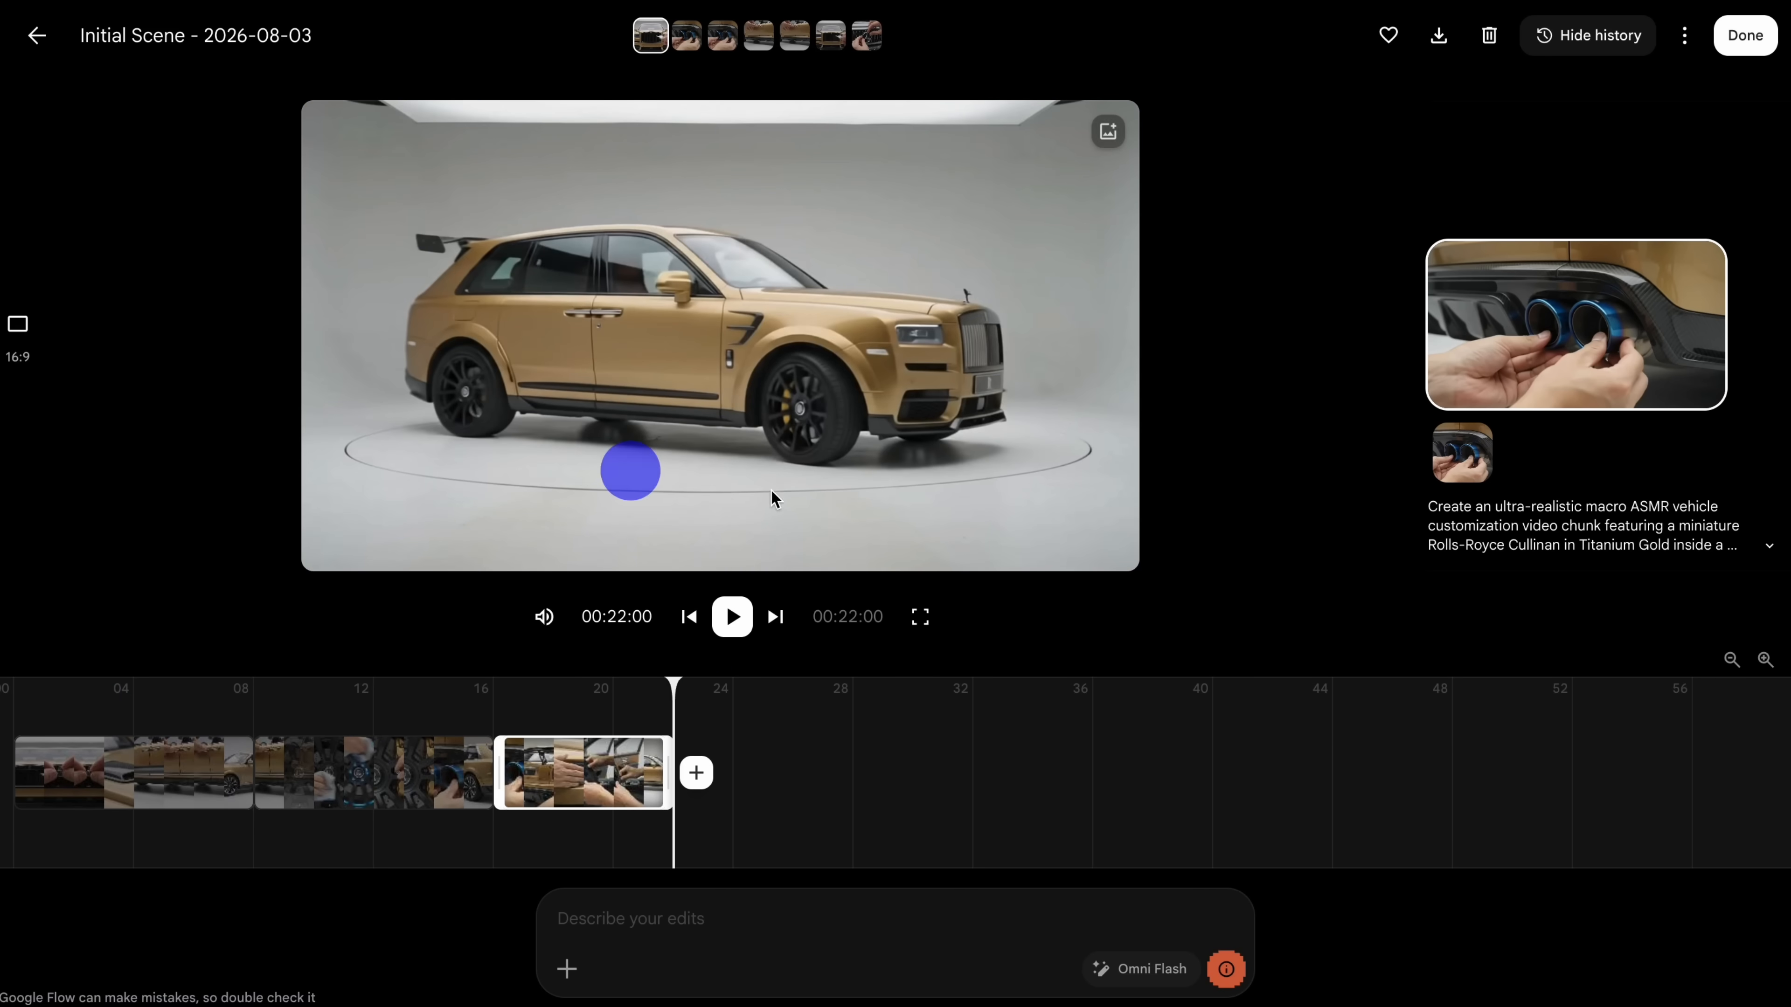
# Step: Finish editing the combined scene and download it from the project's media
pyautogui.click(1746, 42)
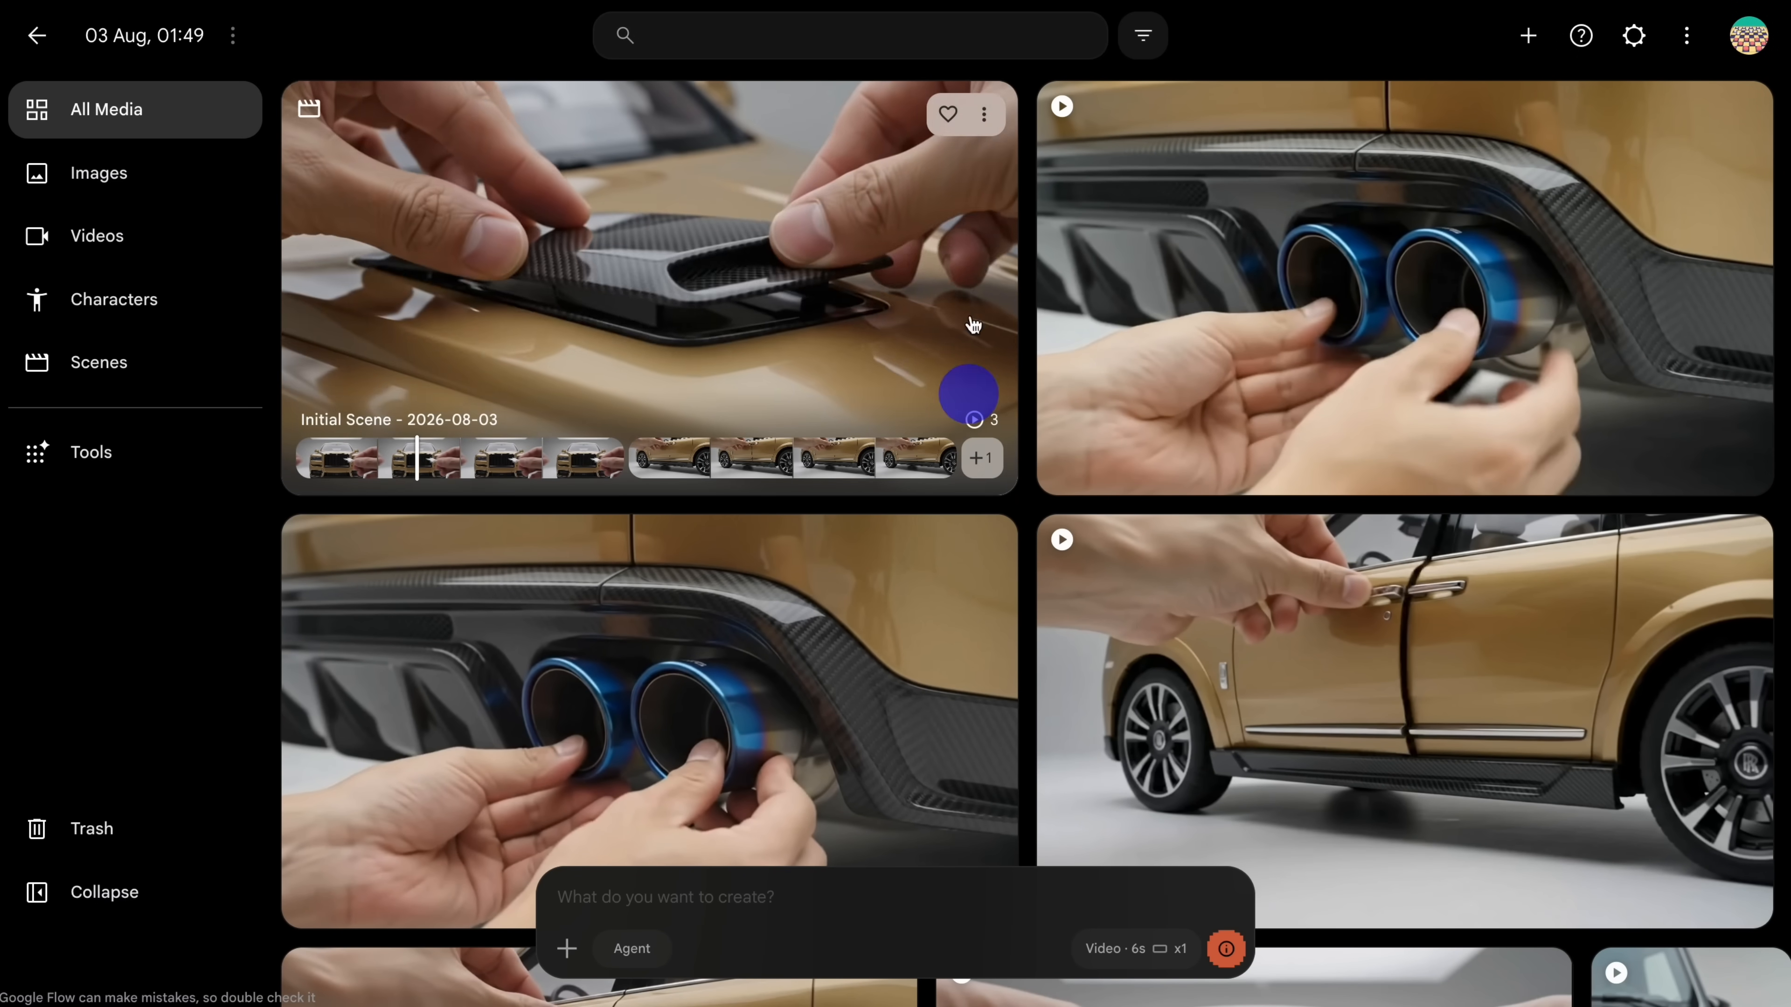
pyautogui.click(983, 114)
pyautogui.click(959, 328)
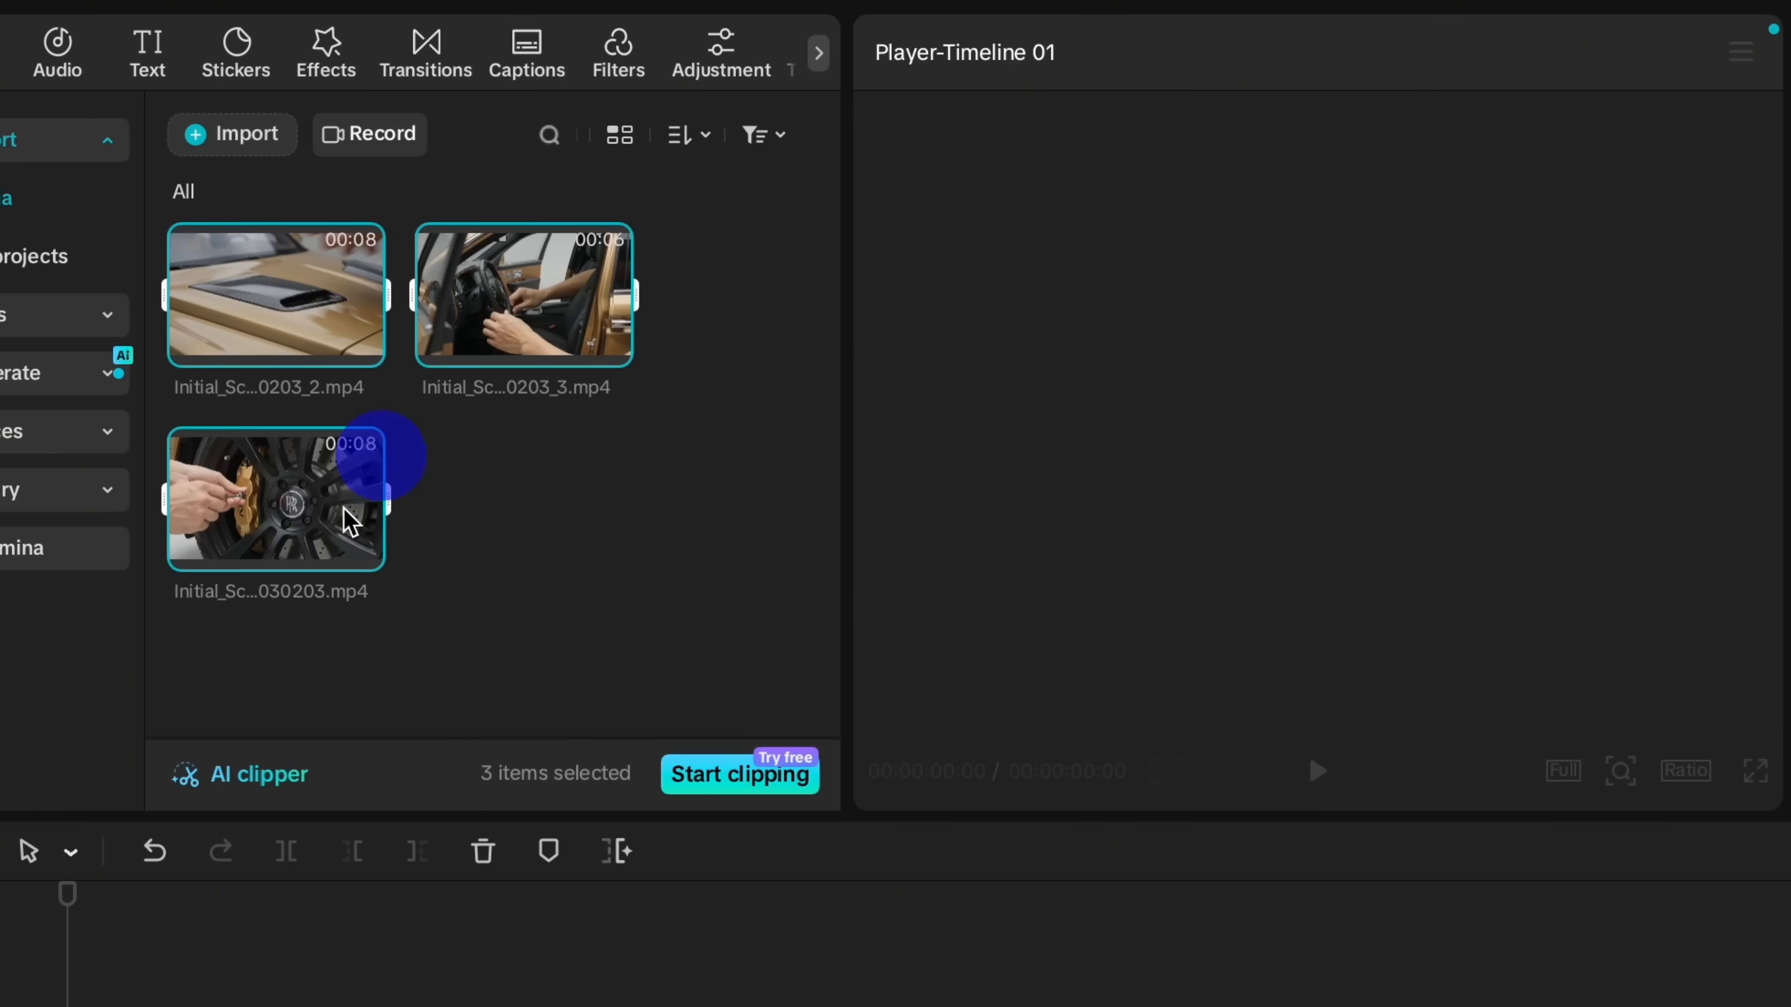
# Step: Switch to CapCut, place the three downloaded scene clips on the timeline in chunk order 1, 2, 3 and dismiss the transcript editing tip
pyautogui.moveTo(293, 363); pyautogui.dragTo(278, 547)
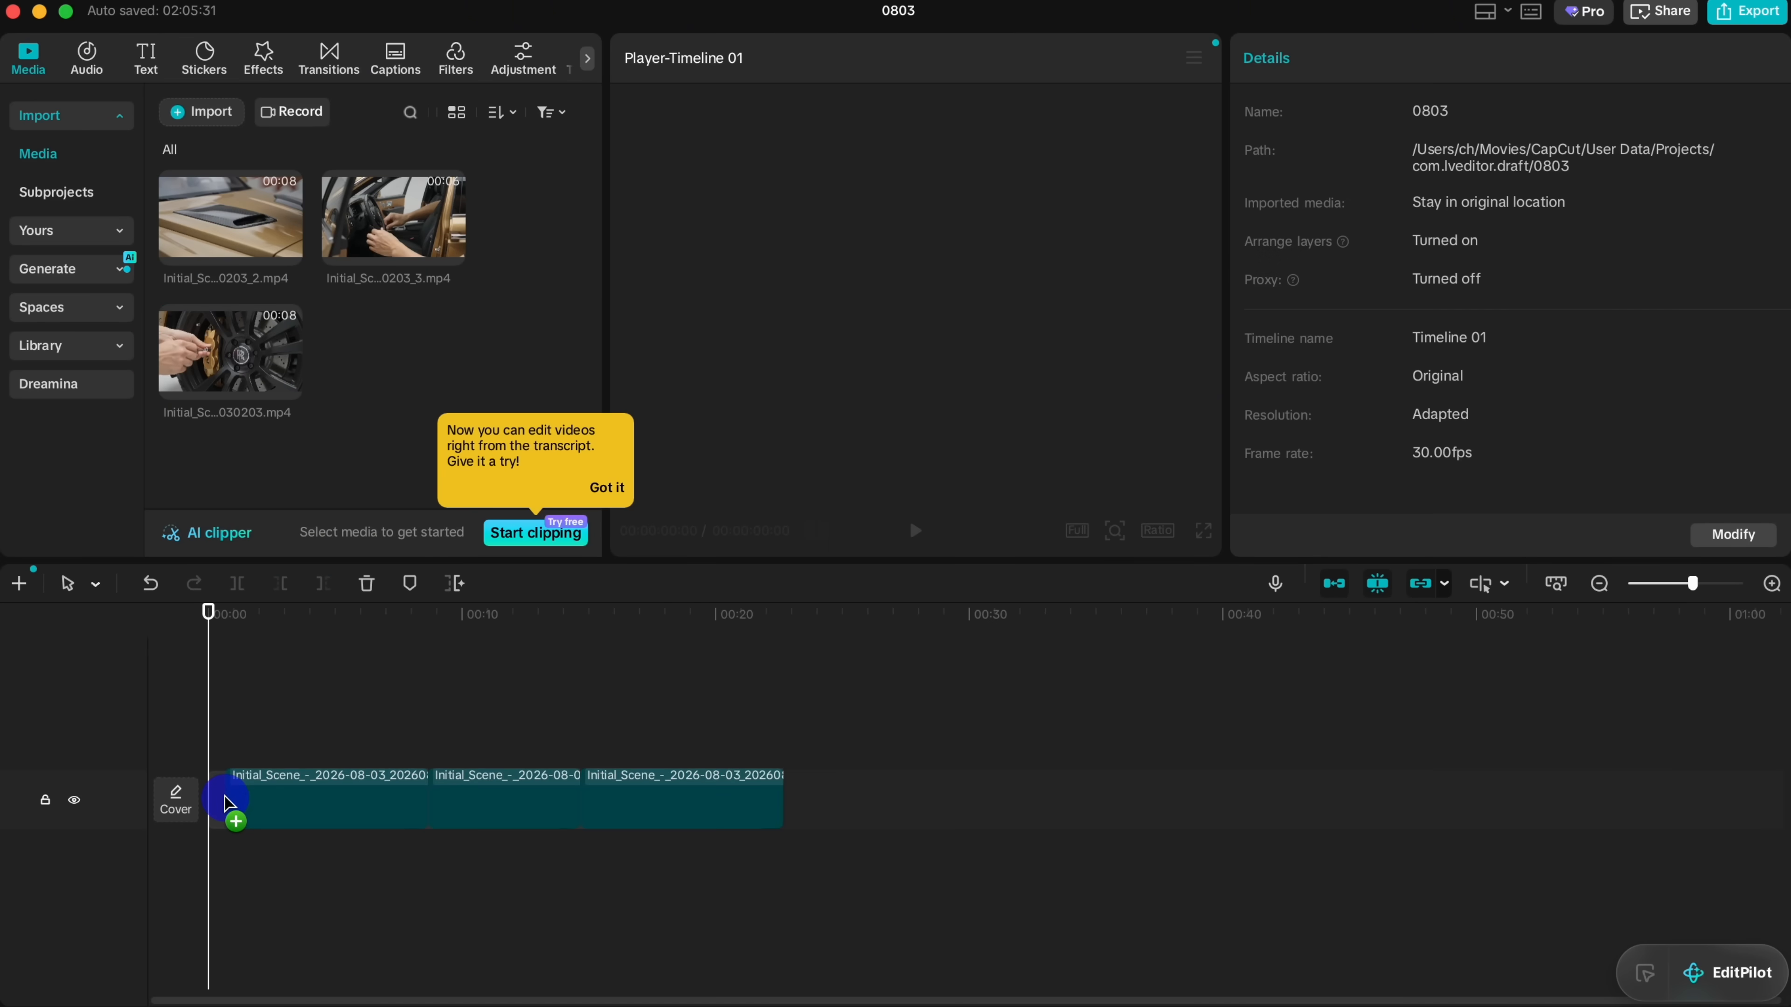
pyautogui.moveTo(235, 381); pyautogui.dragTo(264, 822)
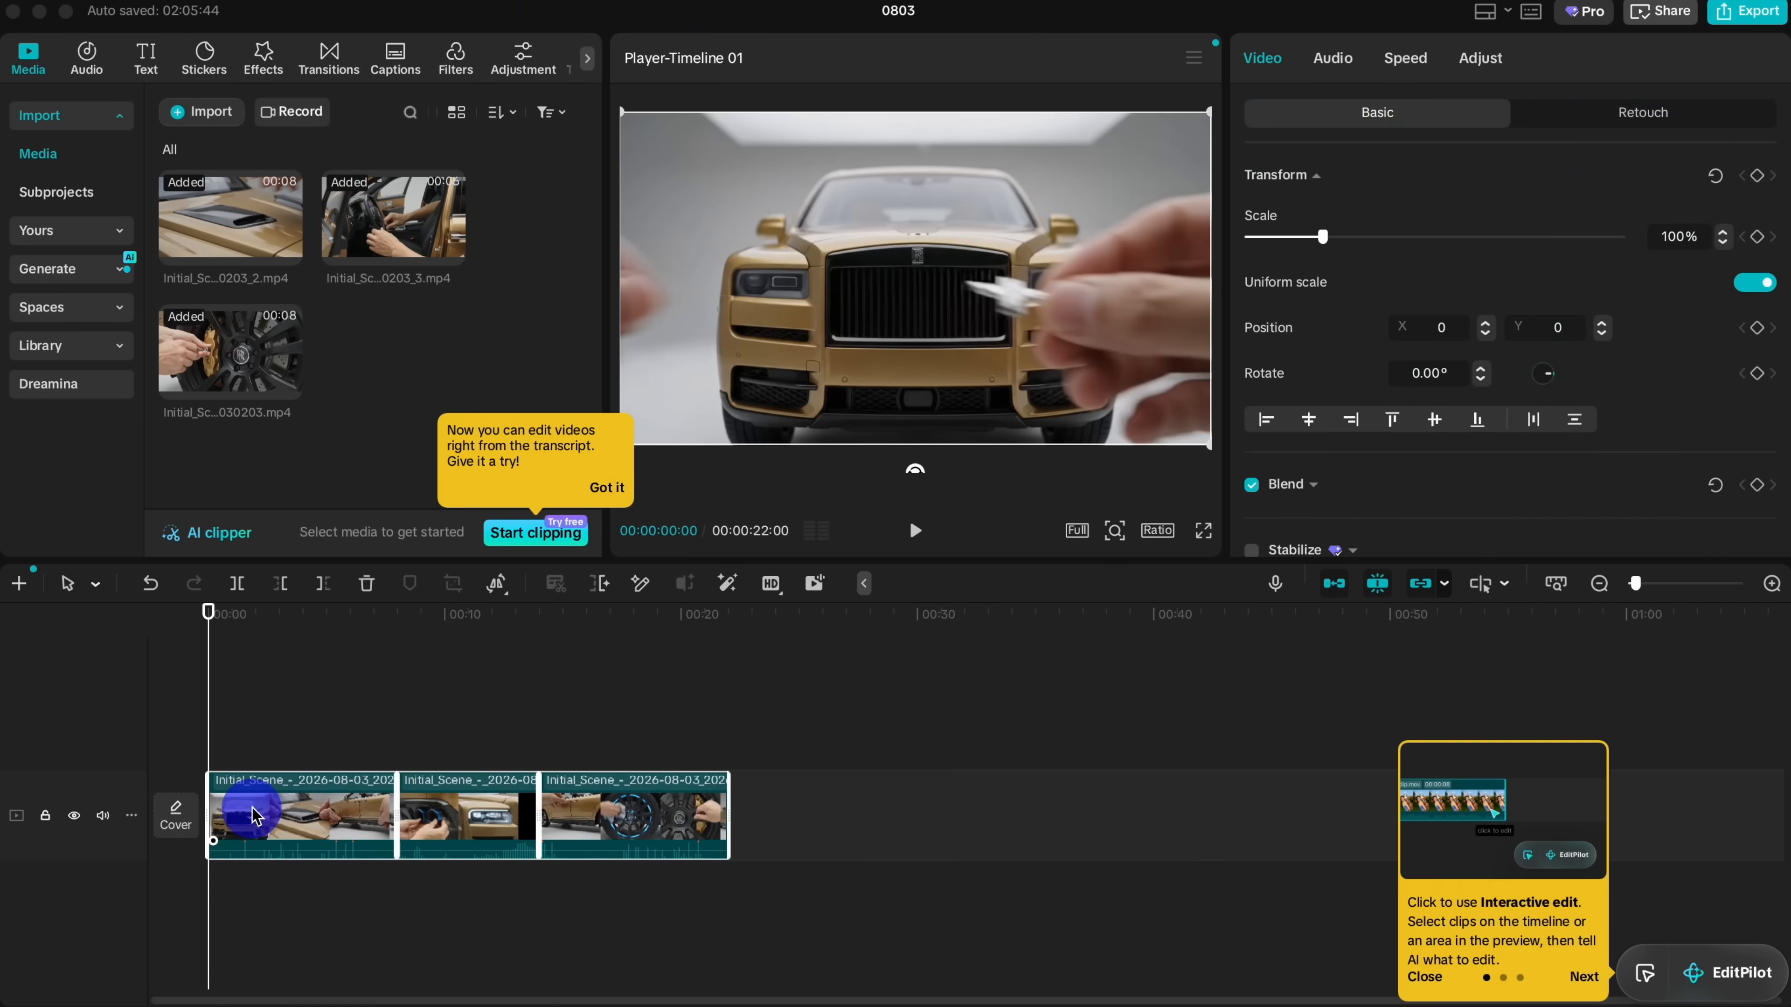
pyautogui.moveTo(267, 727); pyautogui.dragTo(671, 812)
pyautogui.moveTo(521, 734); pyautogui.dragTo(743, 741)
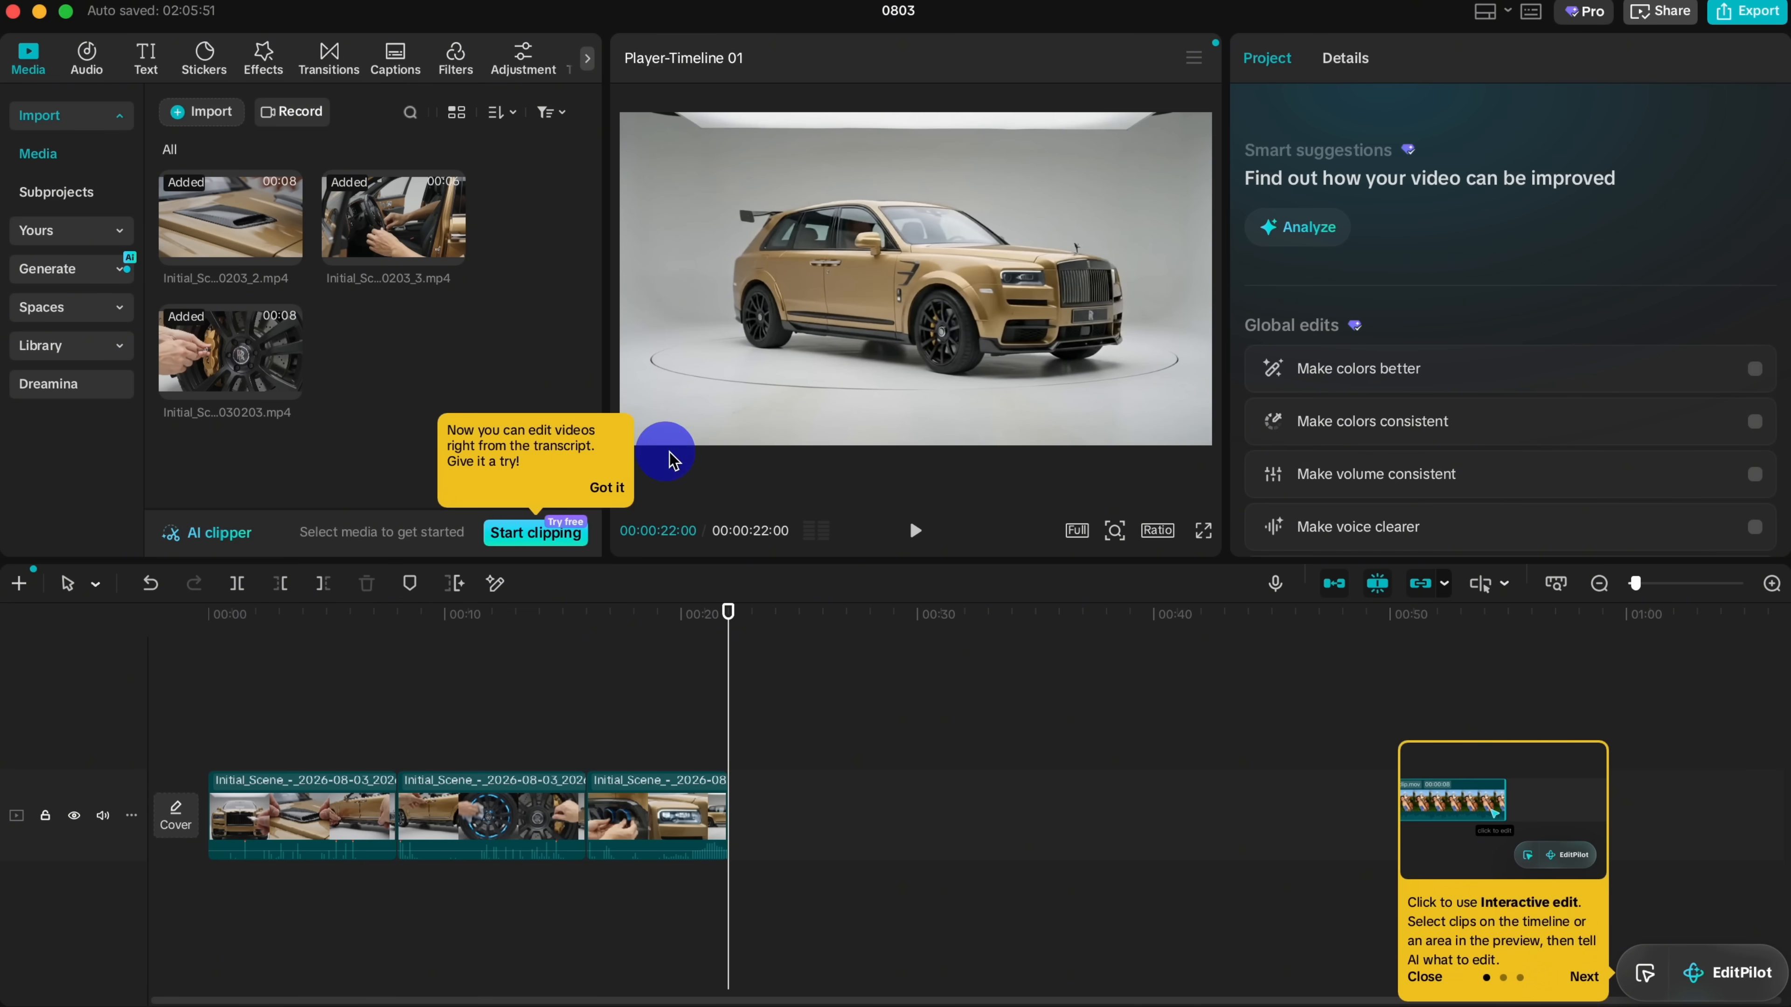
pyautogui.click(608, 487)
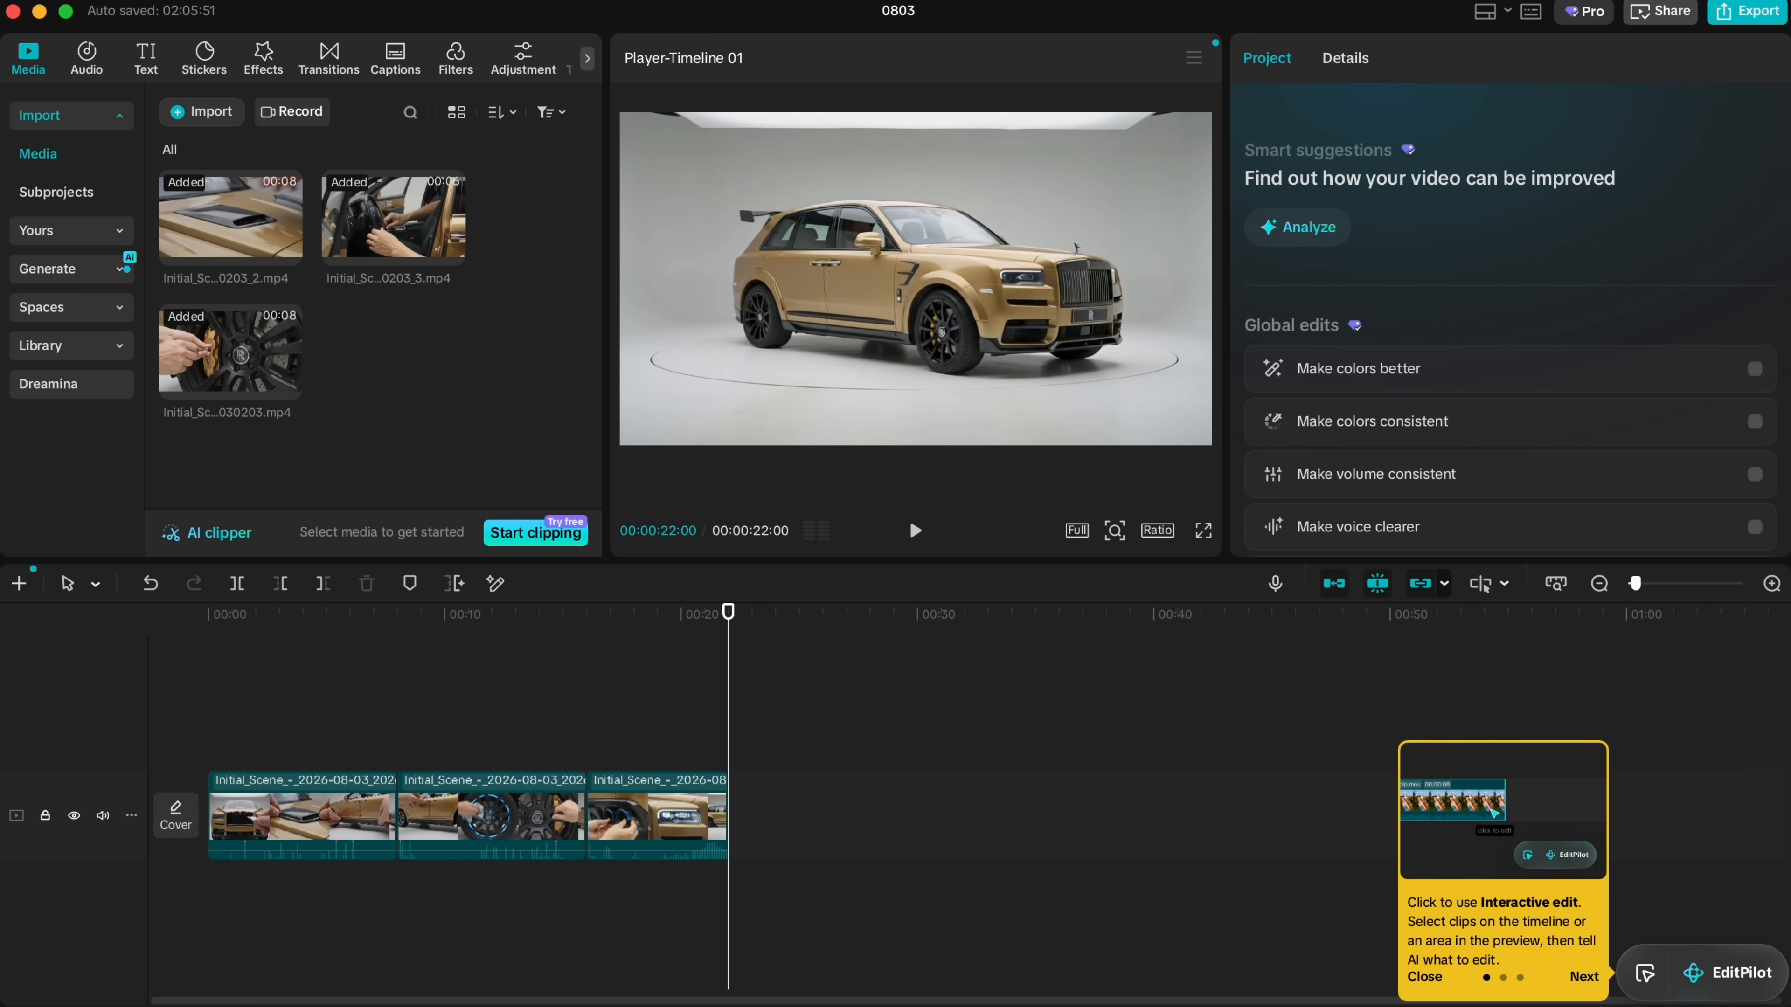
# Step: Add Signal Breakthrough.mp3 beneath the video clips, ending together with them, and lower its volume to -16.6 dB
pyautogui.moveTo(374, 395); pyautogui.dragTo(379, 877)
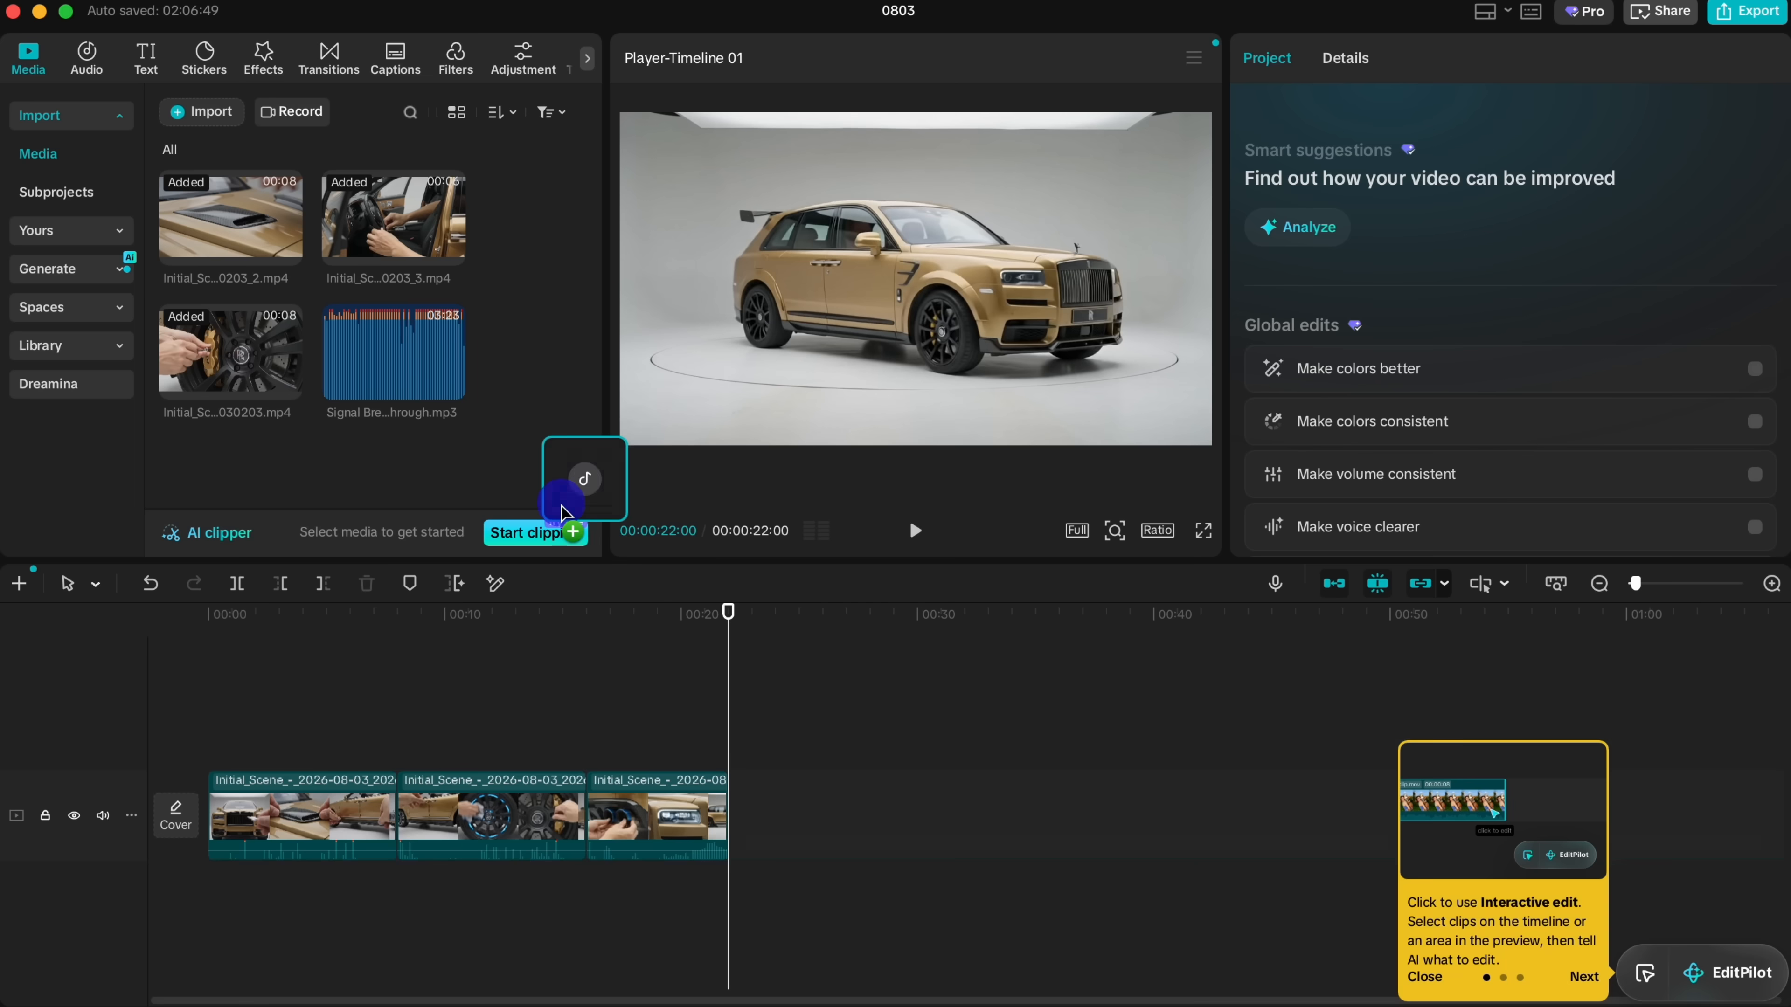
pyautogui.moveTo(185, 894); pyautogui.dragTo(180, 889)
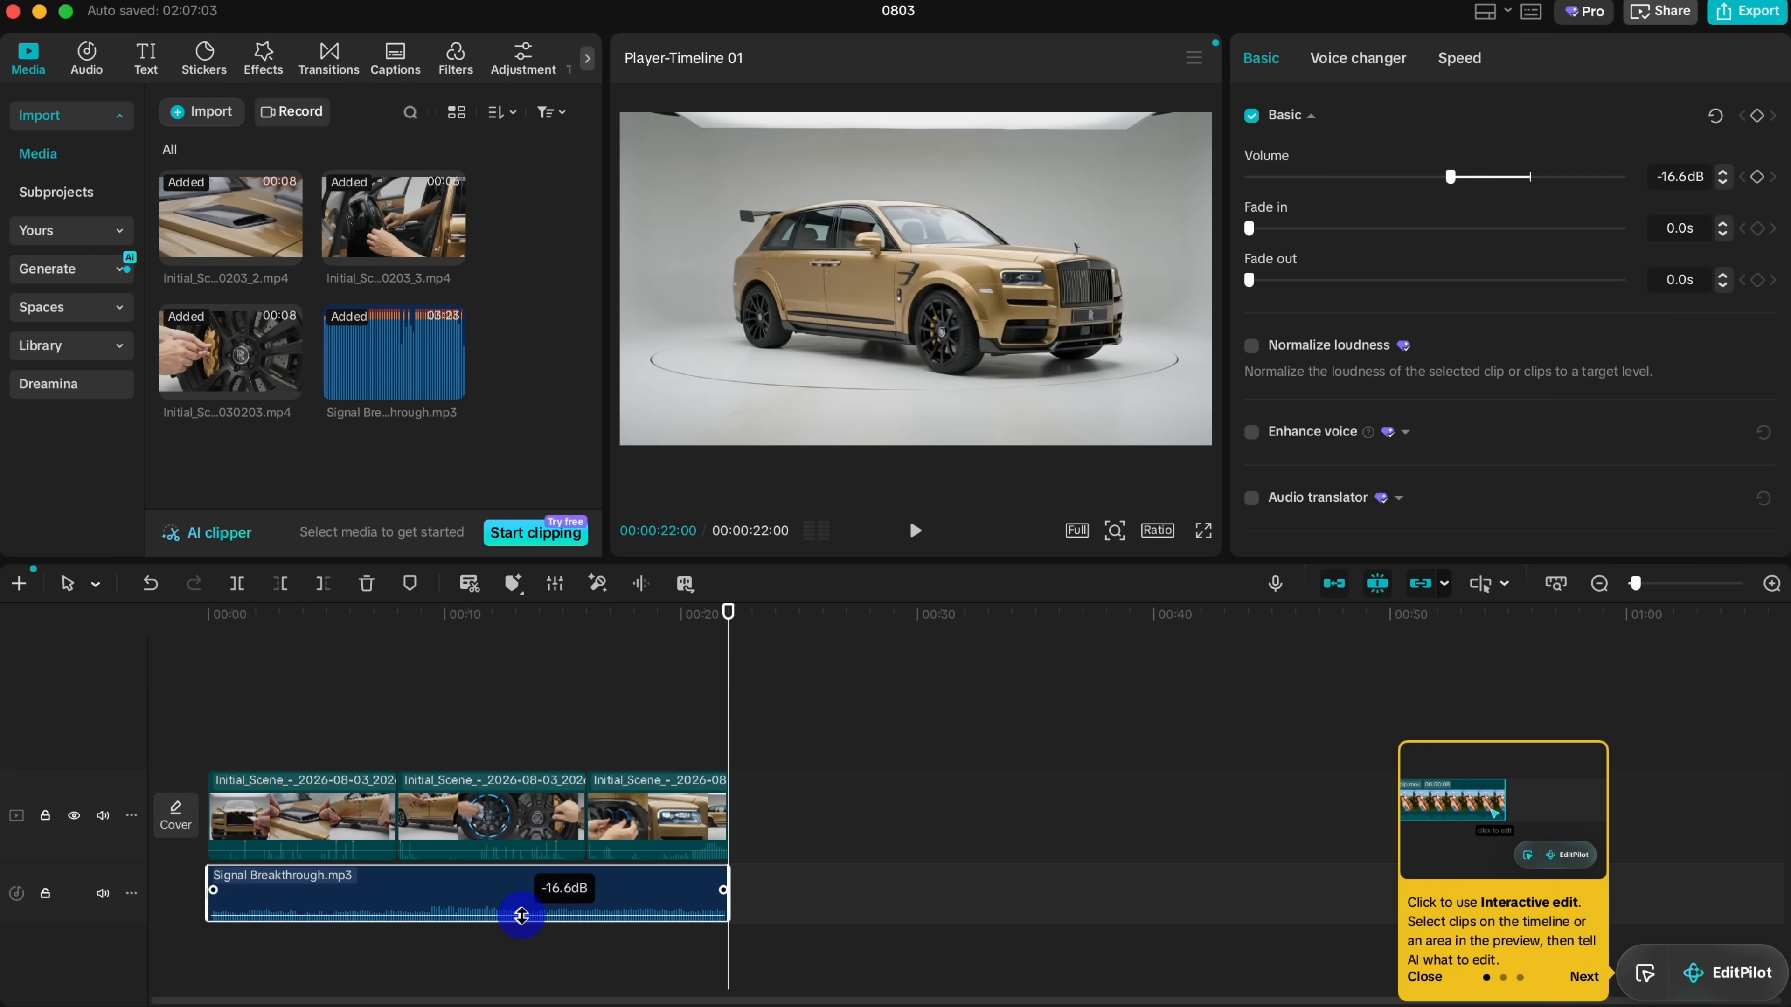
pyautogui.moveTo(372, 721); pyautogui.dragTo(767, 788)
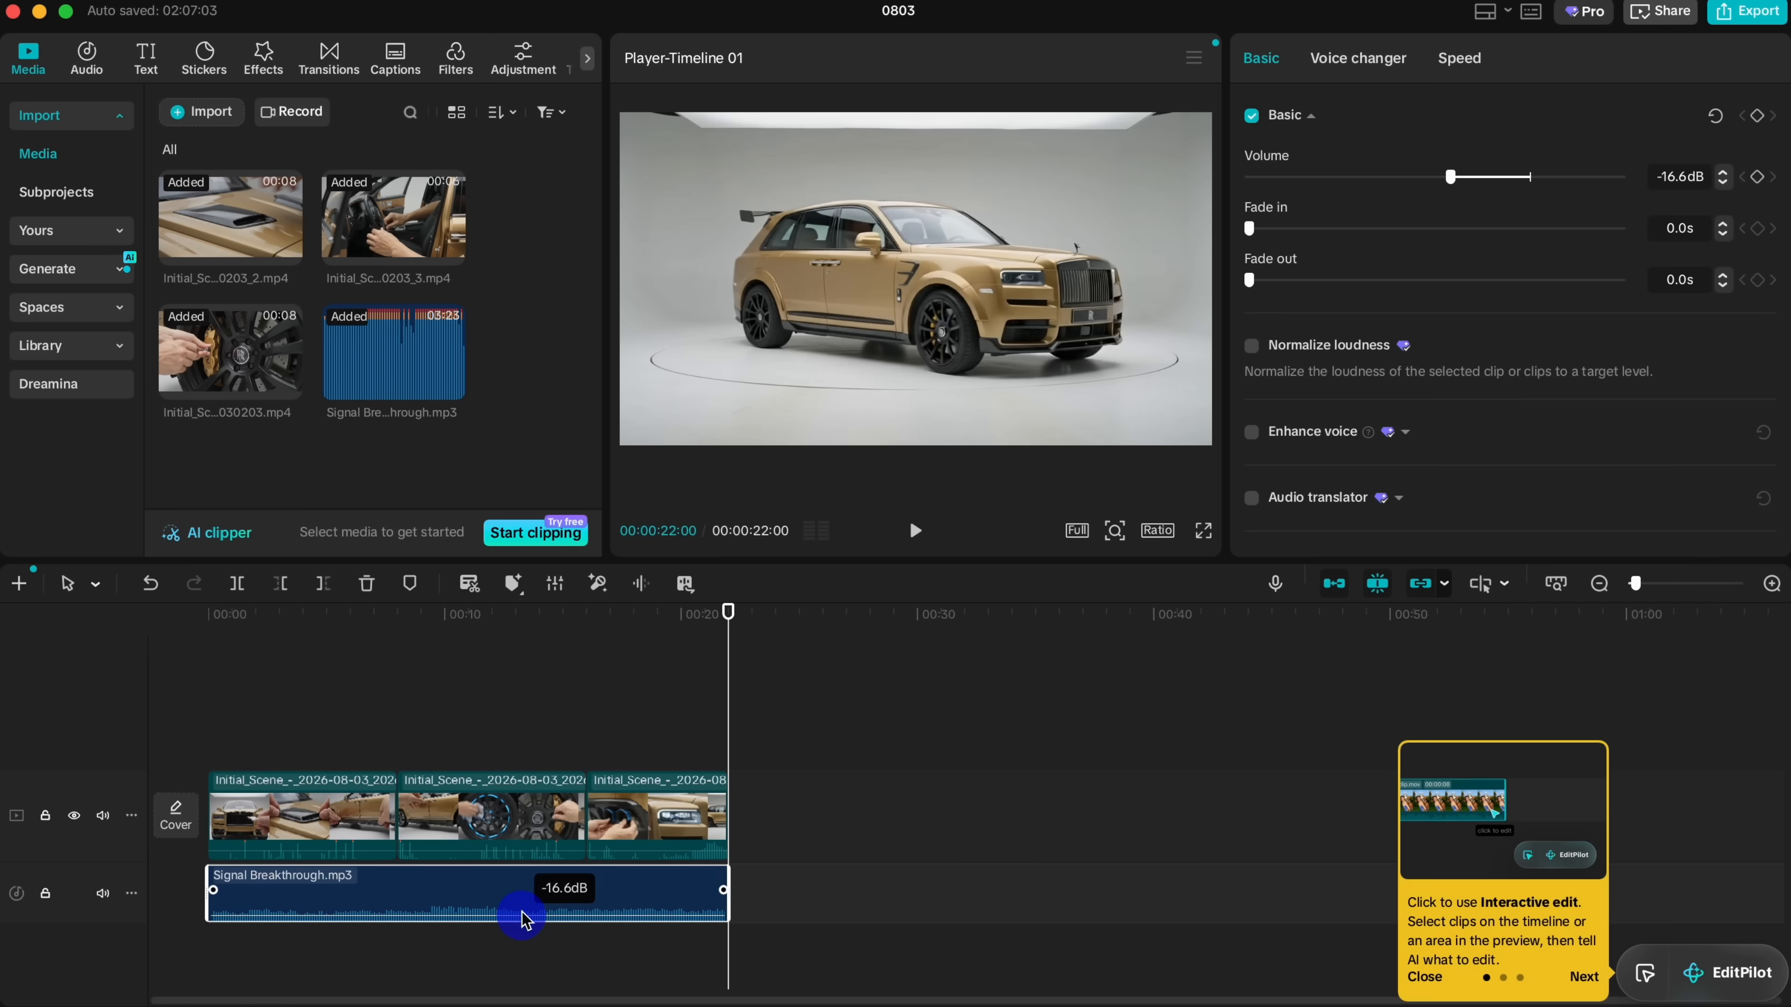
pyautogui.click(368, 719)
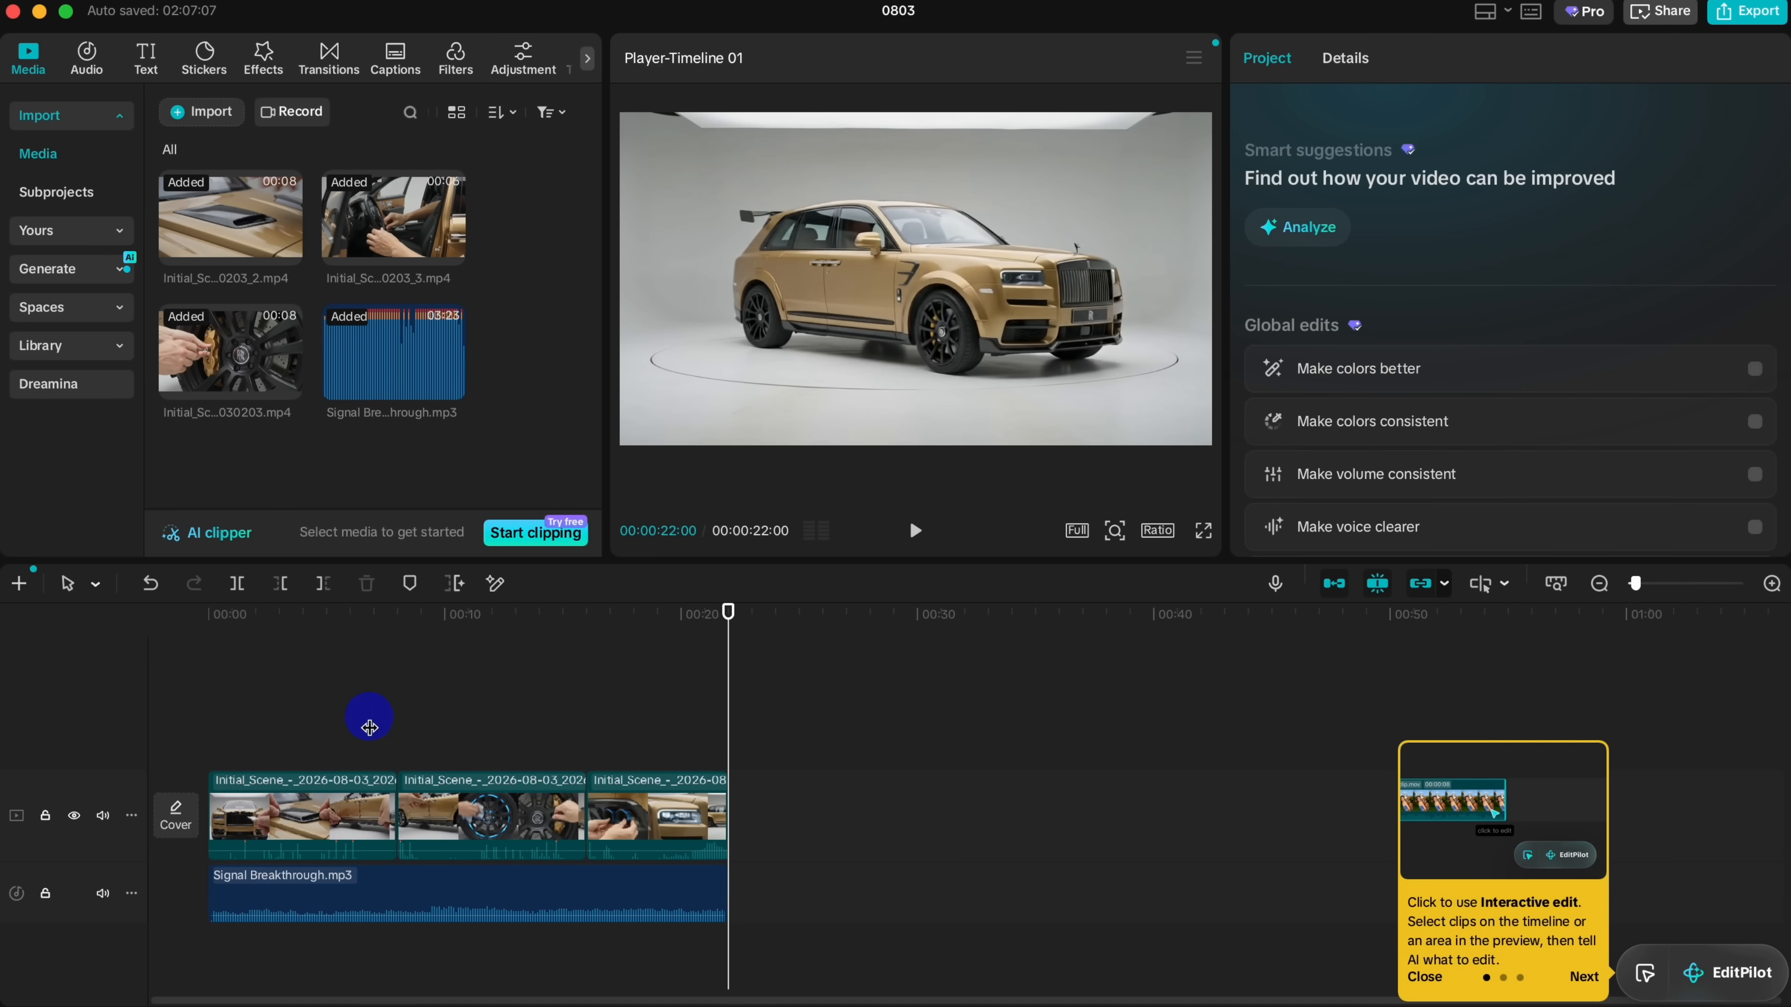
pyautogui.click(245, 752)
pyautogui.moveTo(245, 752); pyautogui.dragTo(351, 801)
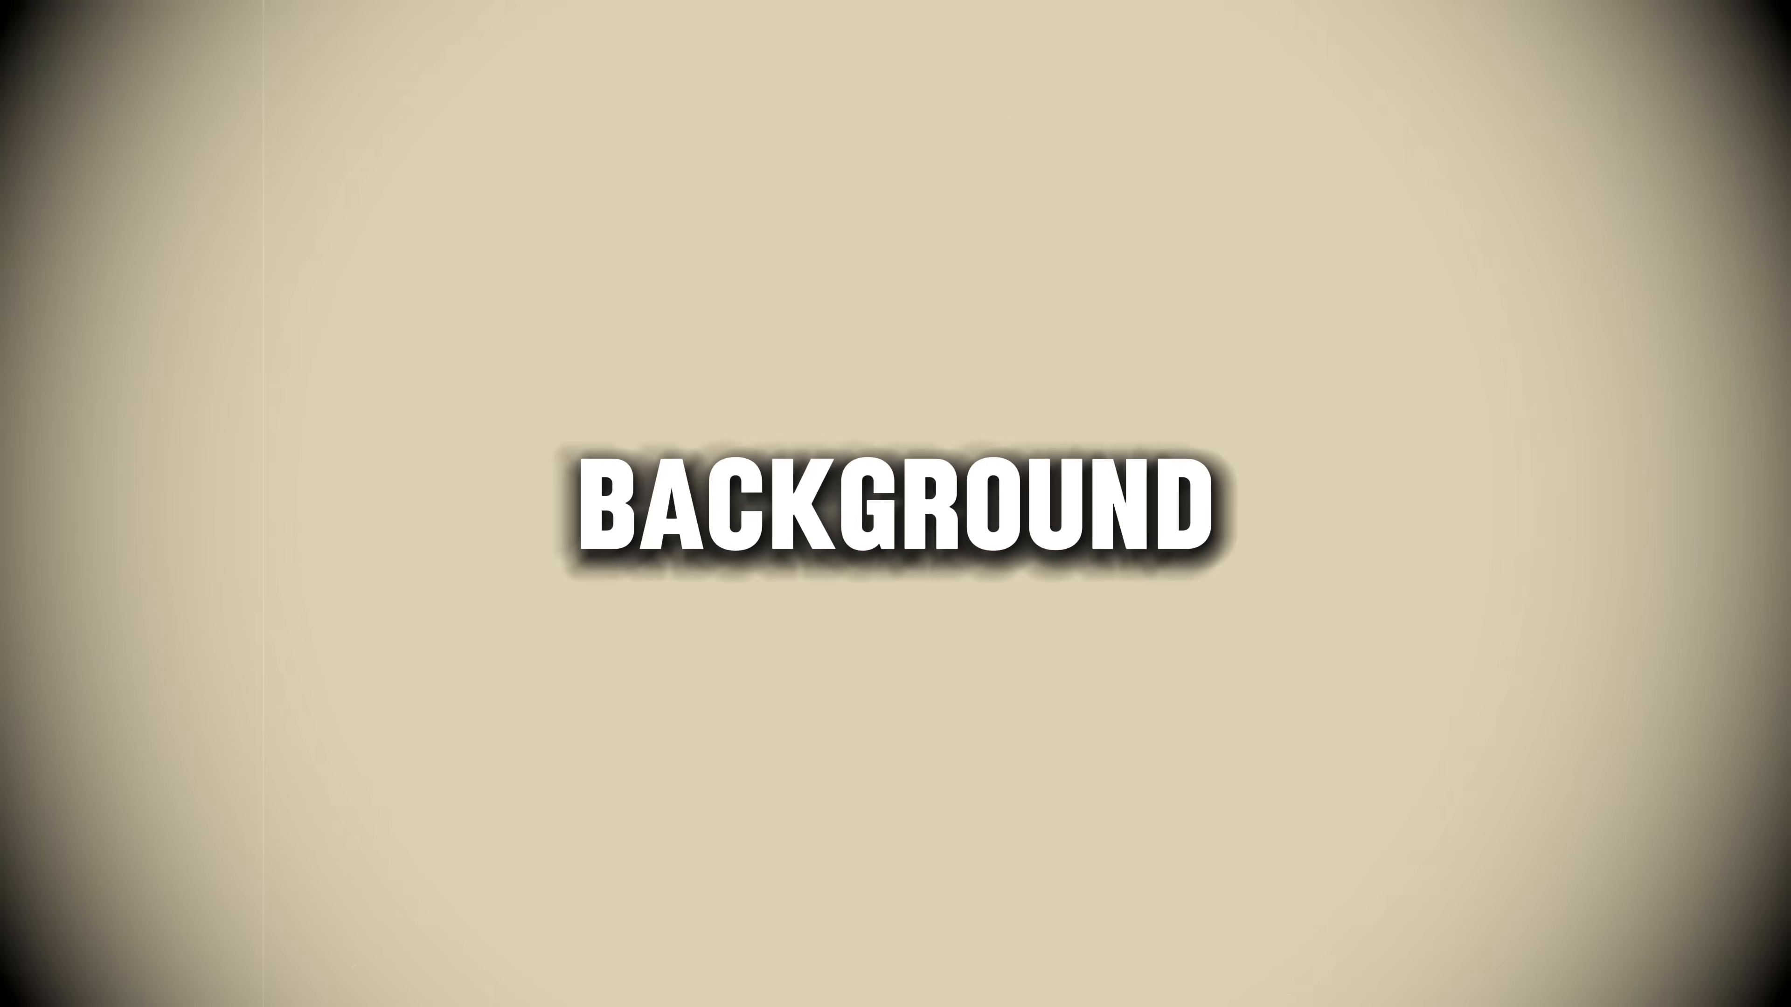
# Step: Search Google for "suno ai" in the browser, open the official Suno website and enter the music creation workspace
pyautogui.click(611, 337)
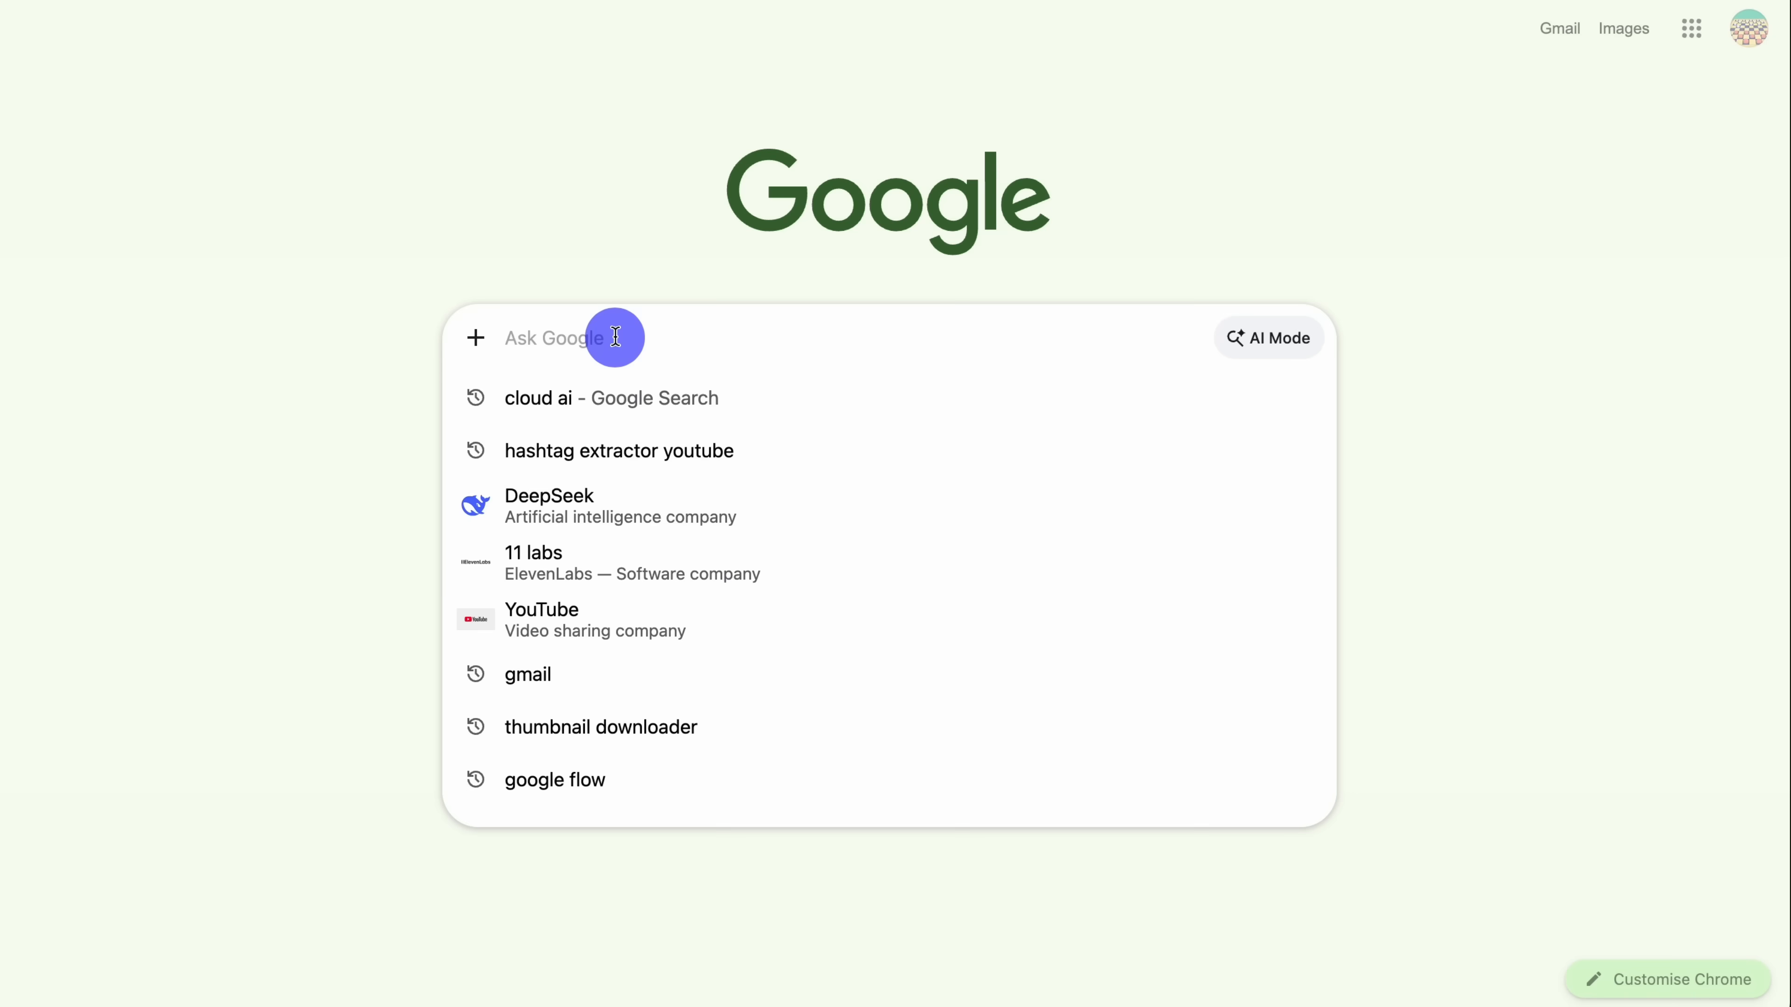
pyautogui.write('suno ai')
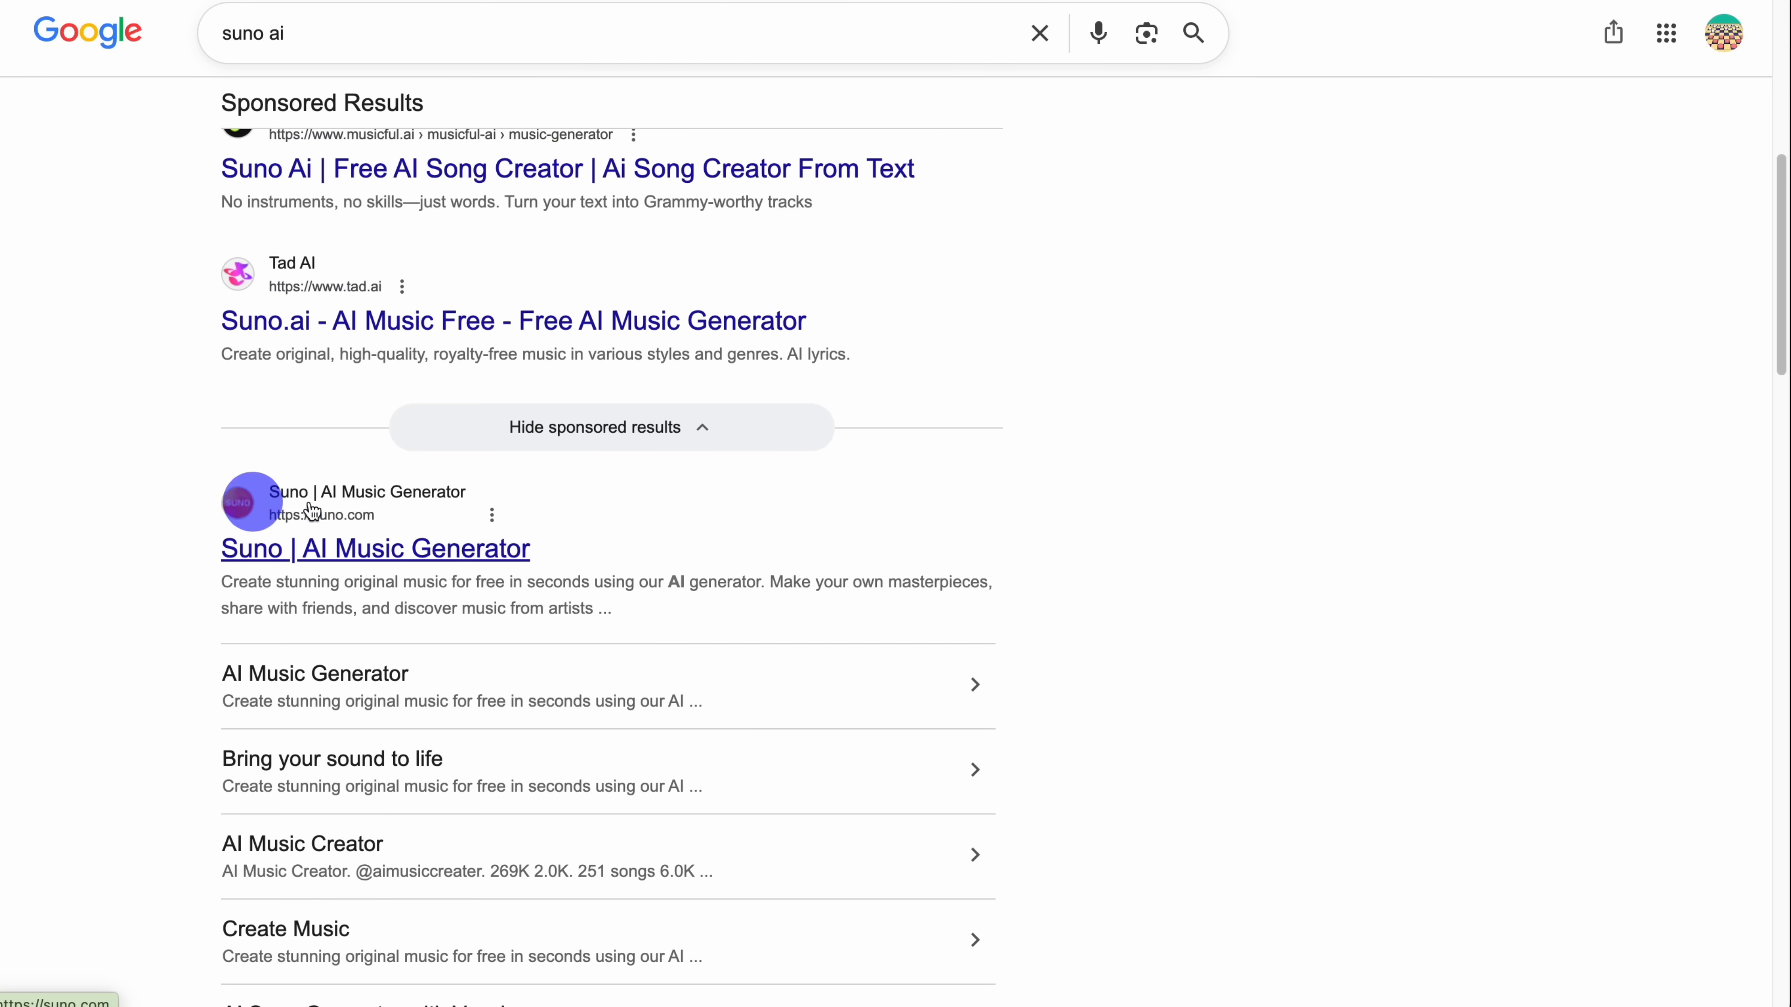
pyautogui.click(240, 505)
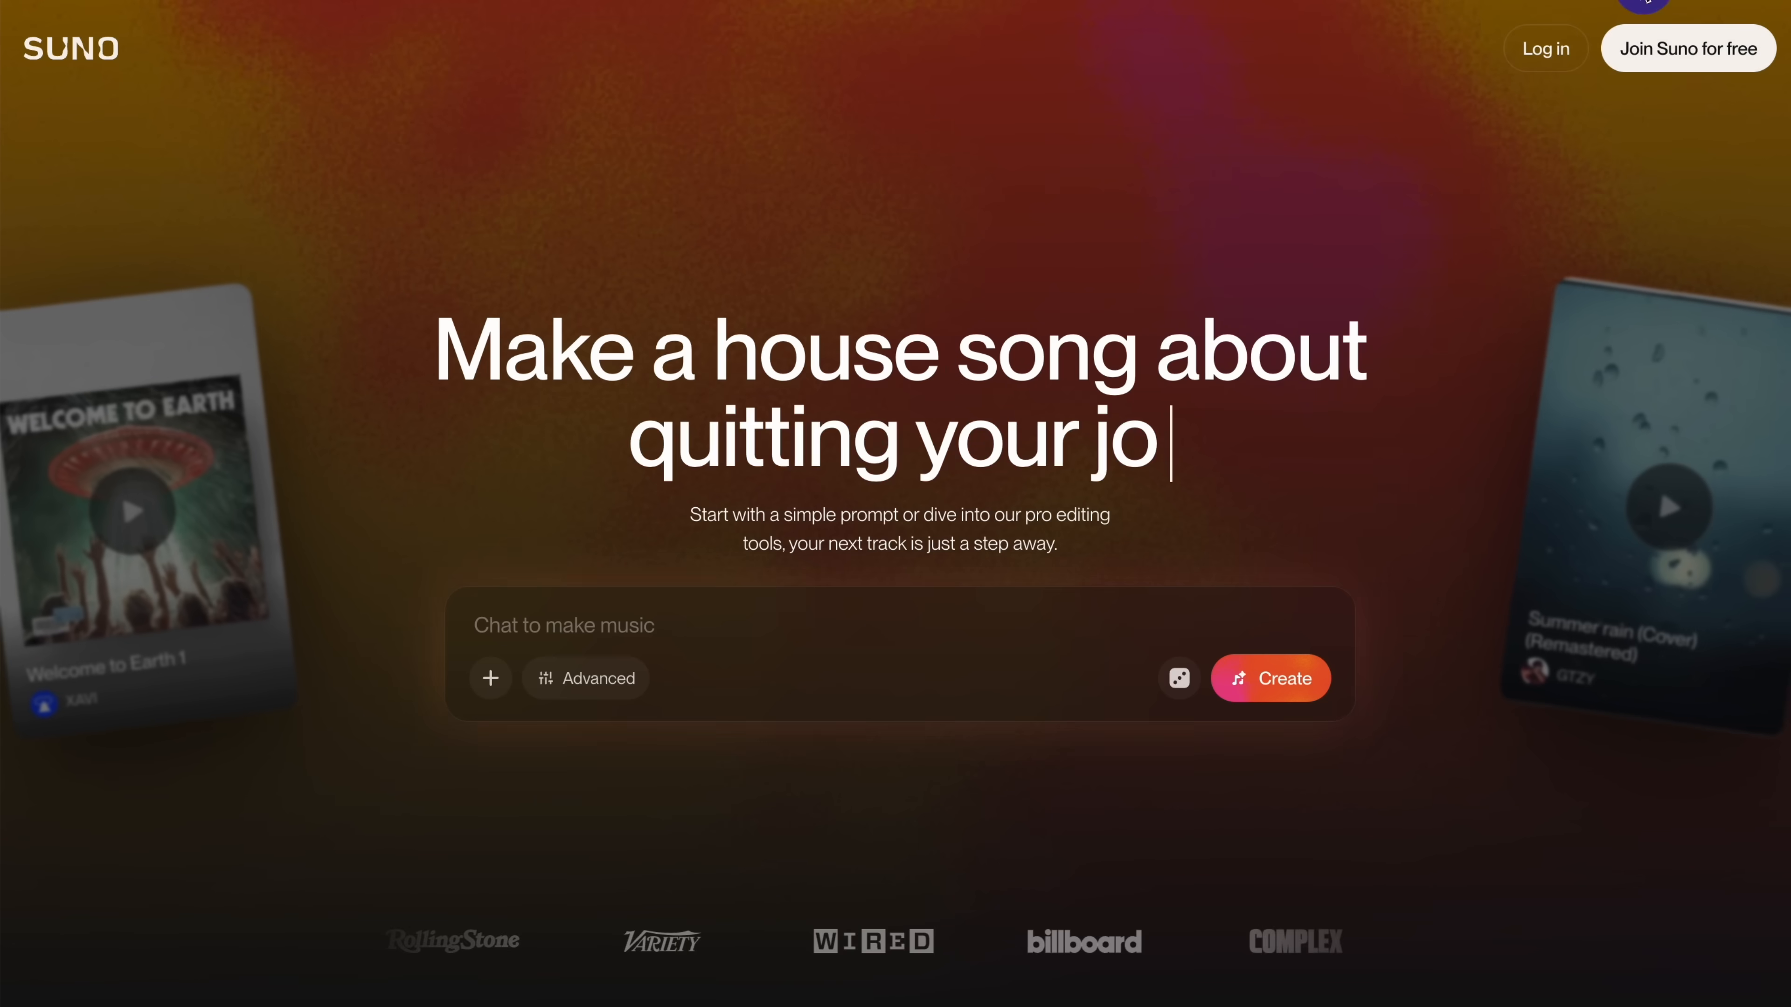
pyautogui.click(1691, 49)
# Step: Create a song in Suno from the description "background sound for car unboxing videos"
pyautogui.scroll(-15, 1058, 544)
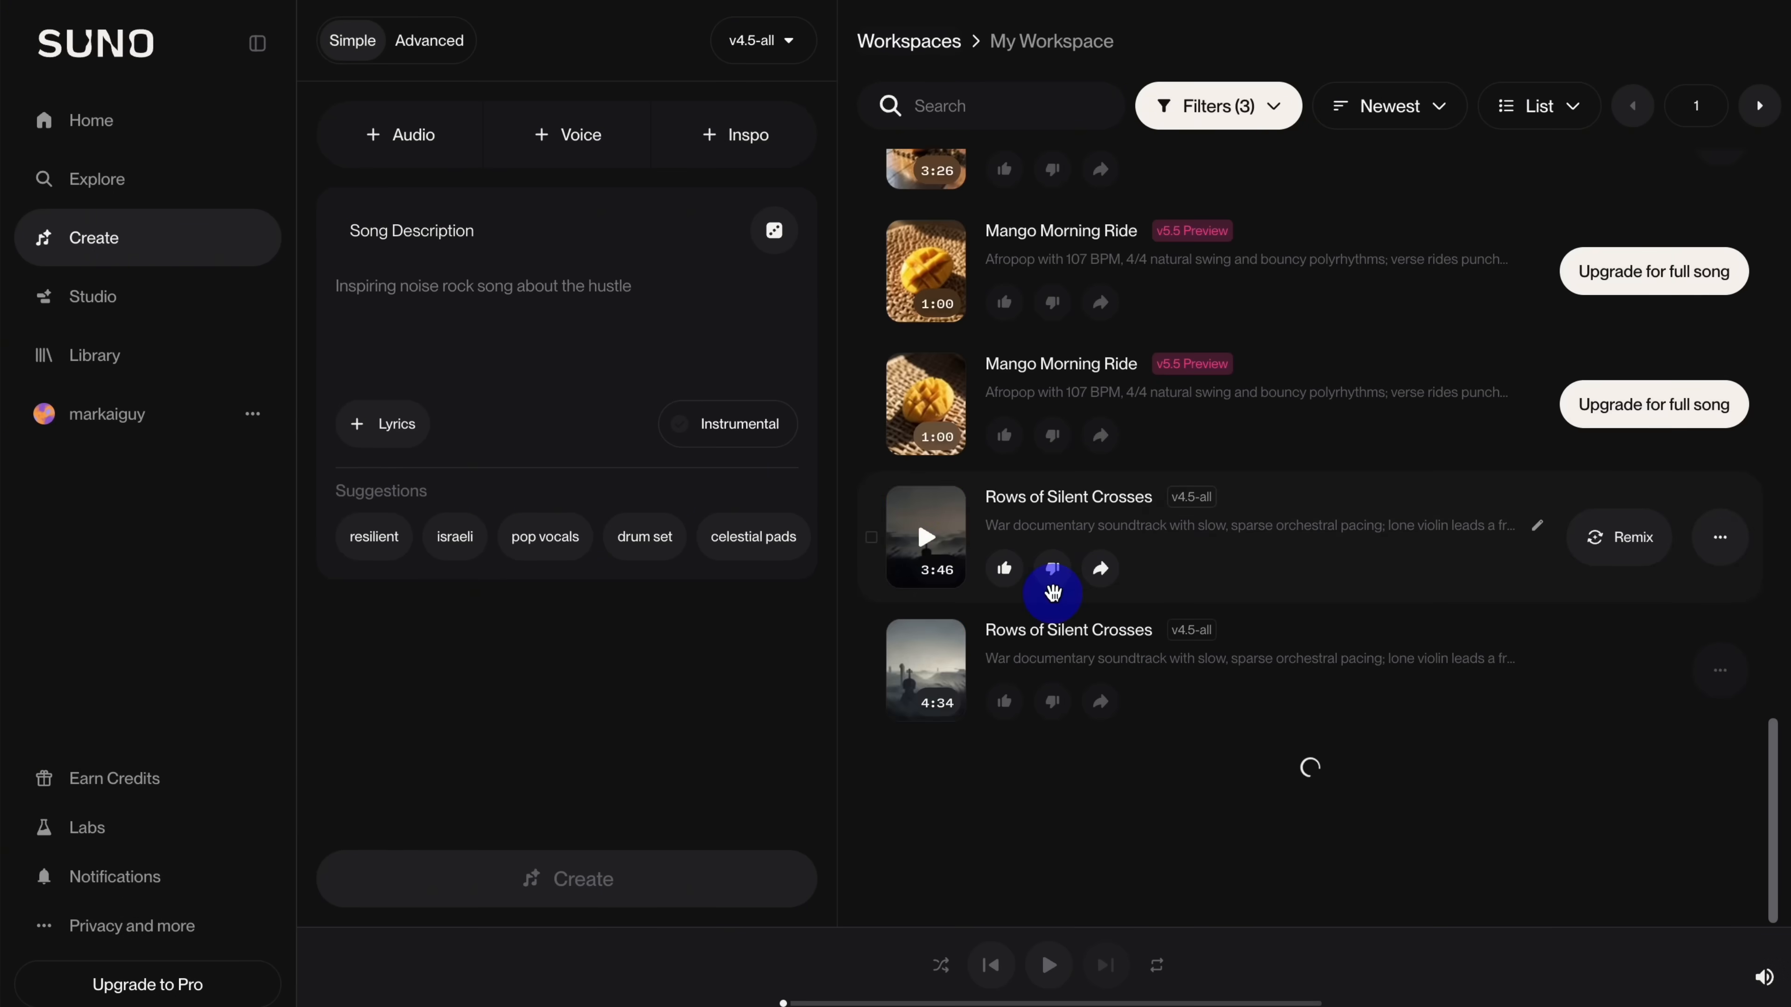
pyautogui.scroll(15, 1052, 607)
pyautogui.scroll(-4, 1043, 587)
pyautogui.click(418, 309)
pyautogui.write('back')
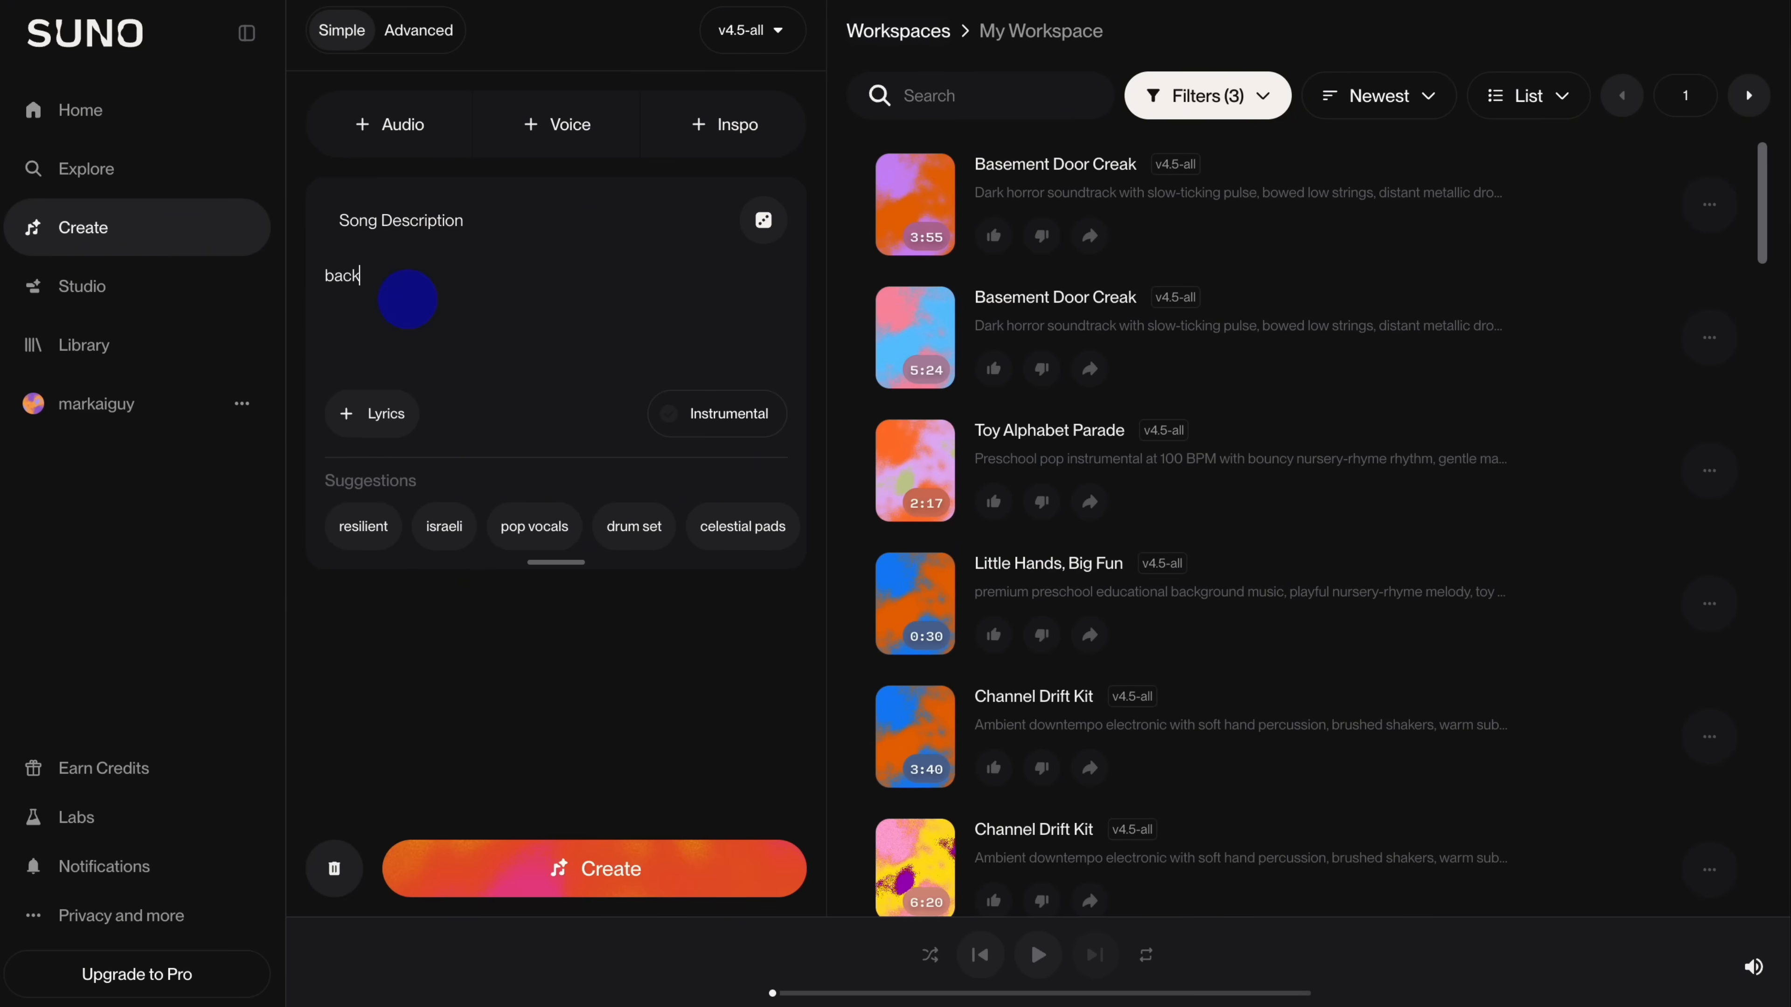
pyautogui.write('ground sound for car unboxing videos')
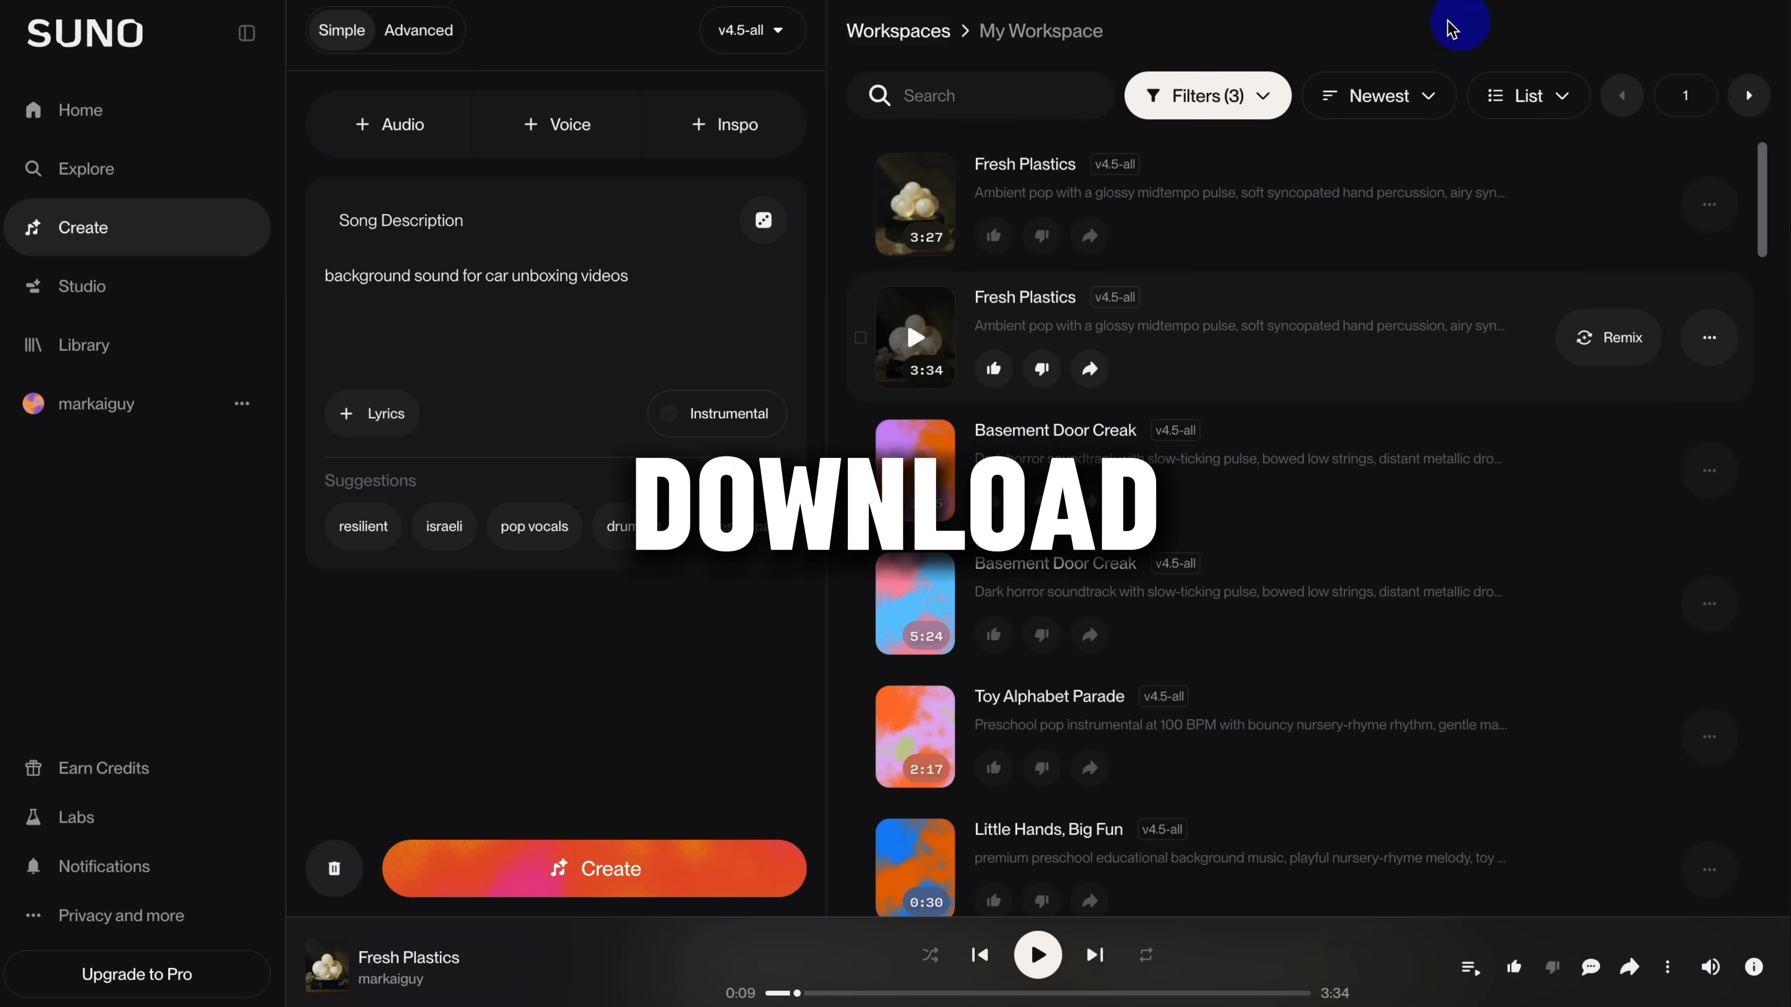
# Step: Download the 3:34 version of Fresh Plastics as MP3 audio without upgrading for commercial rights
pyautogui.click(1709, 340)
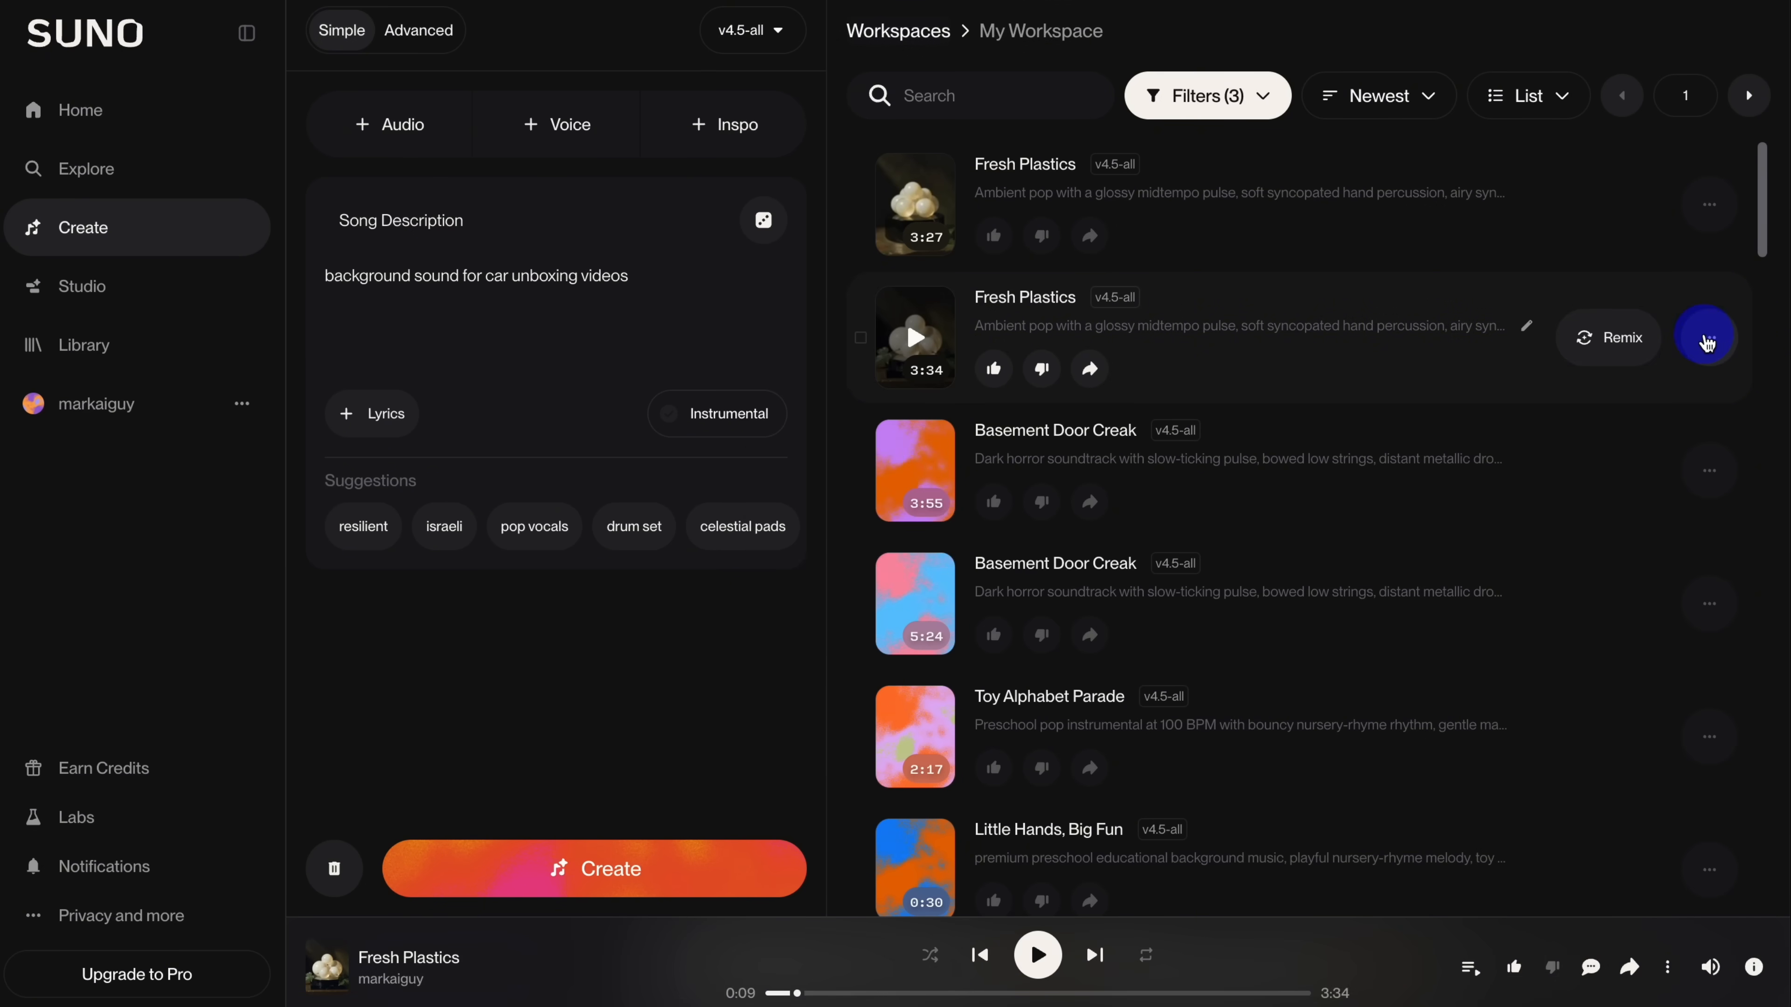
pyautogui.click(1660, 445)
pyautogui.click(1640, 593)
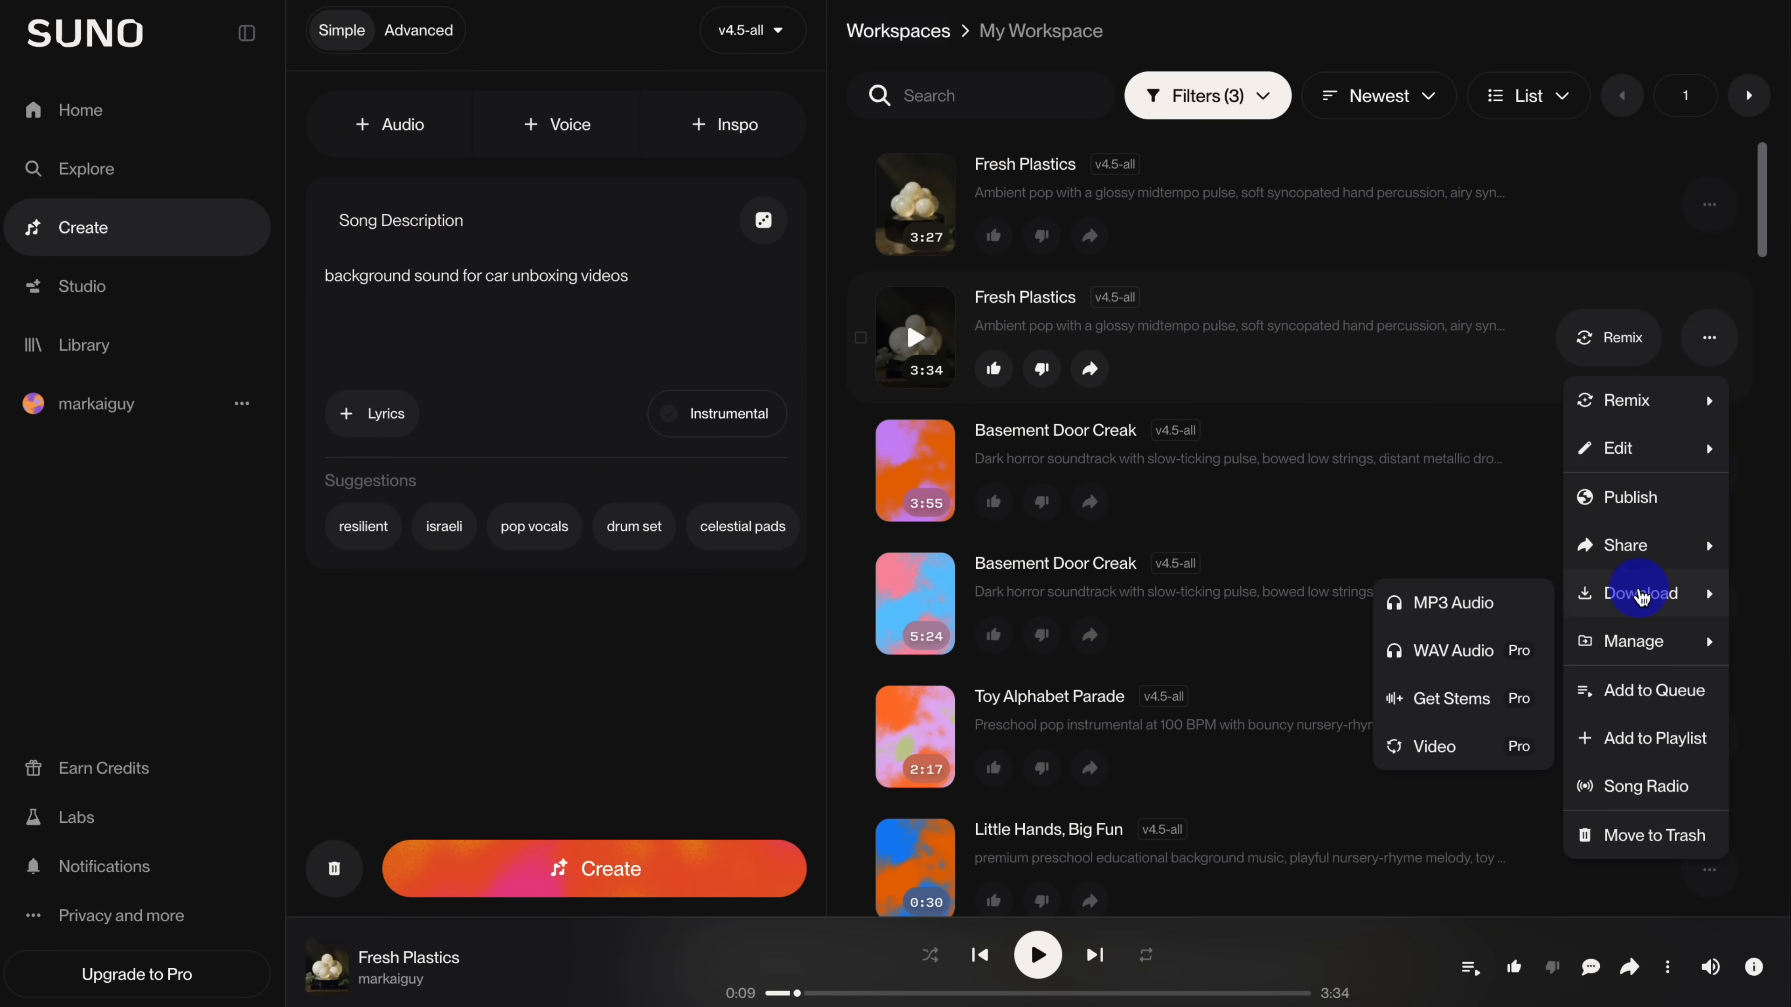
pyautogui.click(1438, 605)
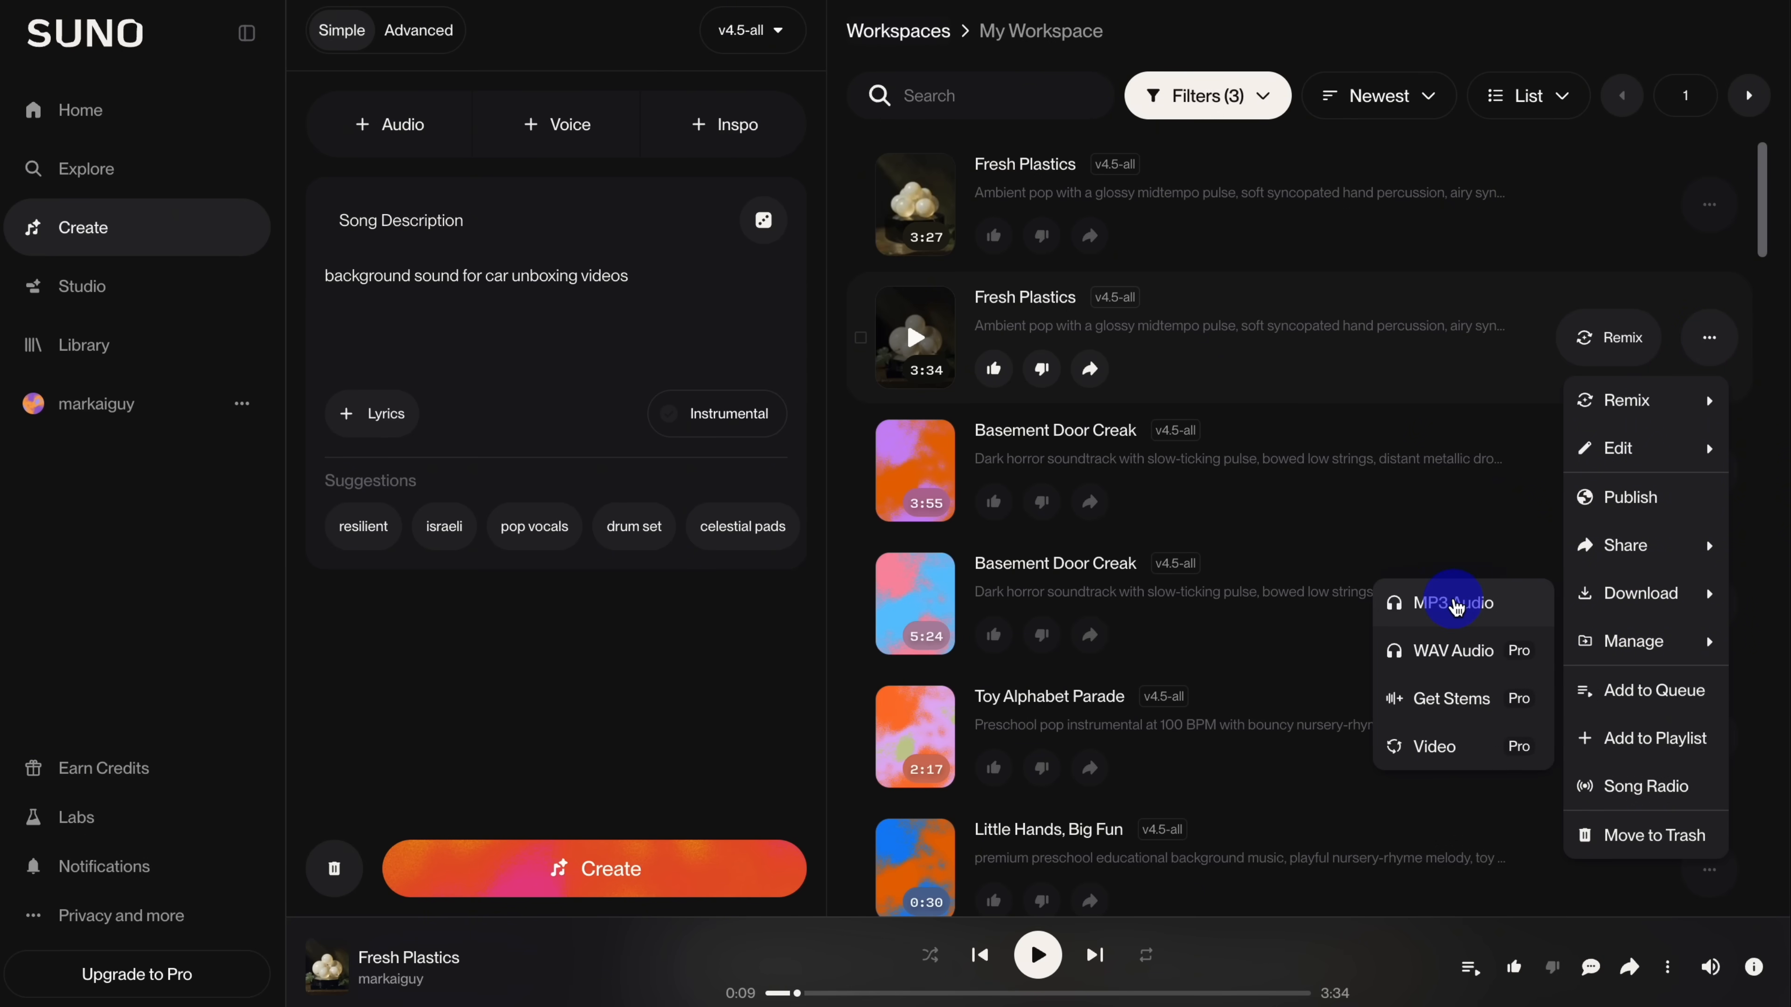
pyautogui.click(1454, 605)
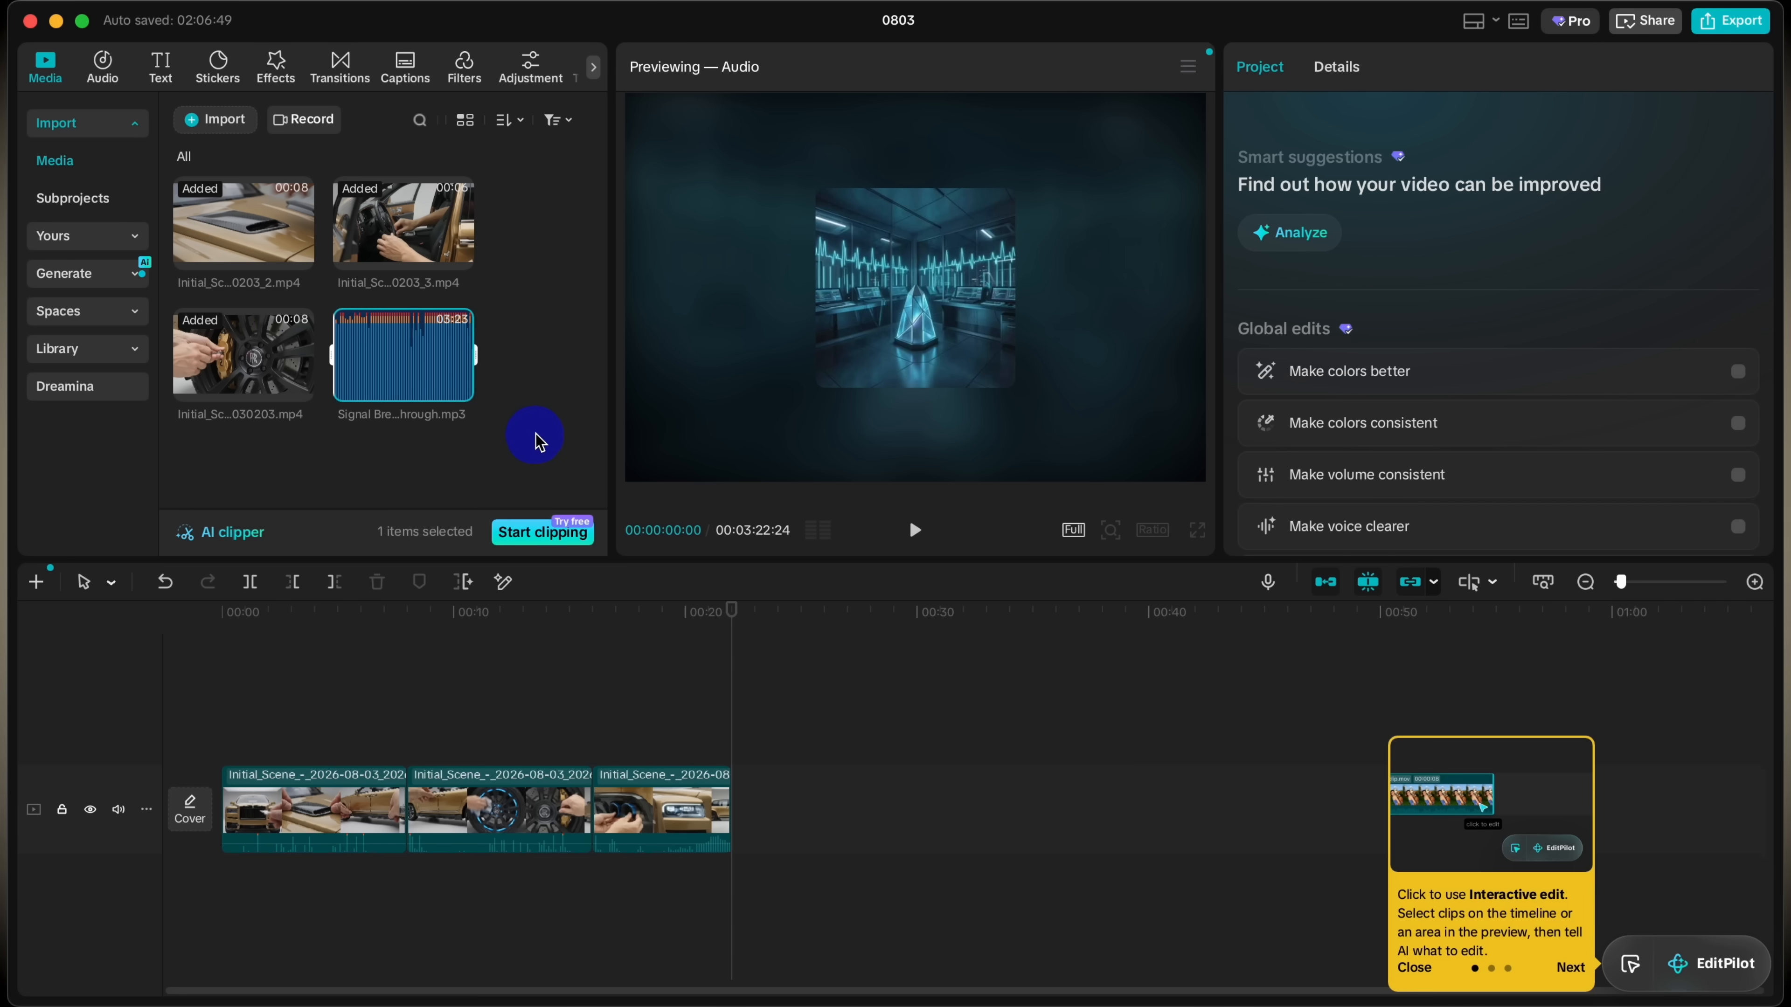
pyautogui.moveTo(395, 360); pyautogui.dragTo(195, 902)
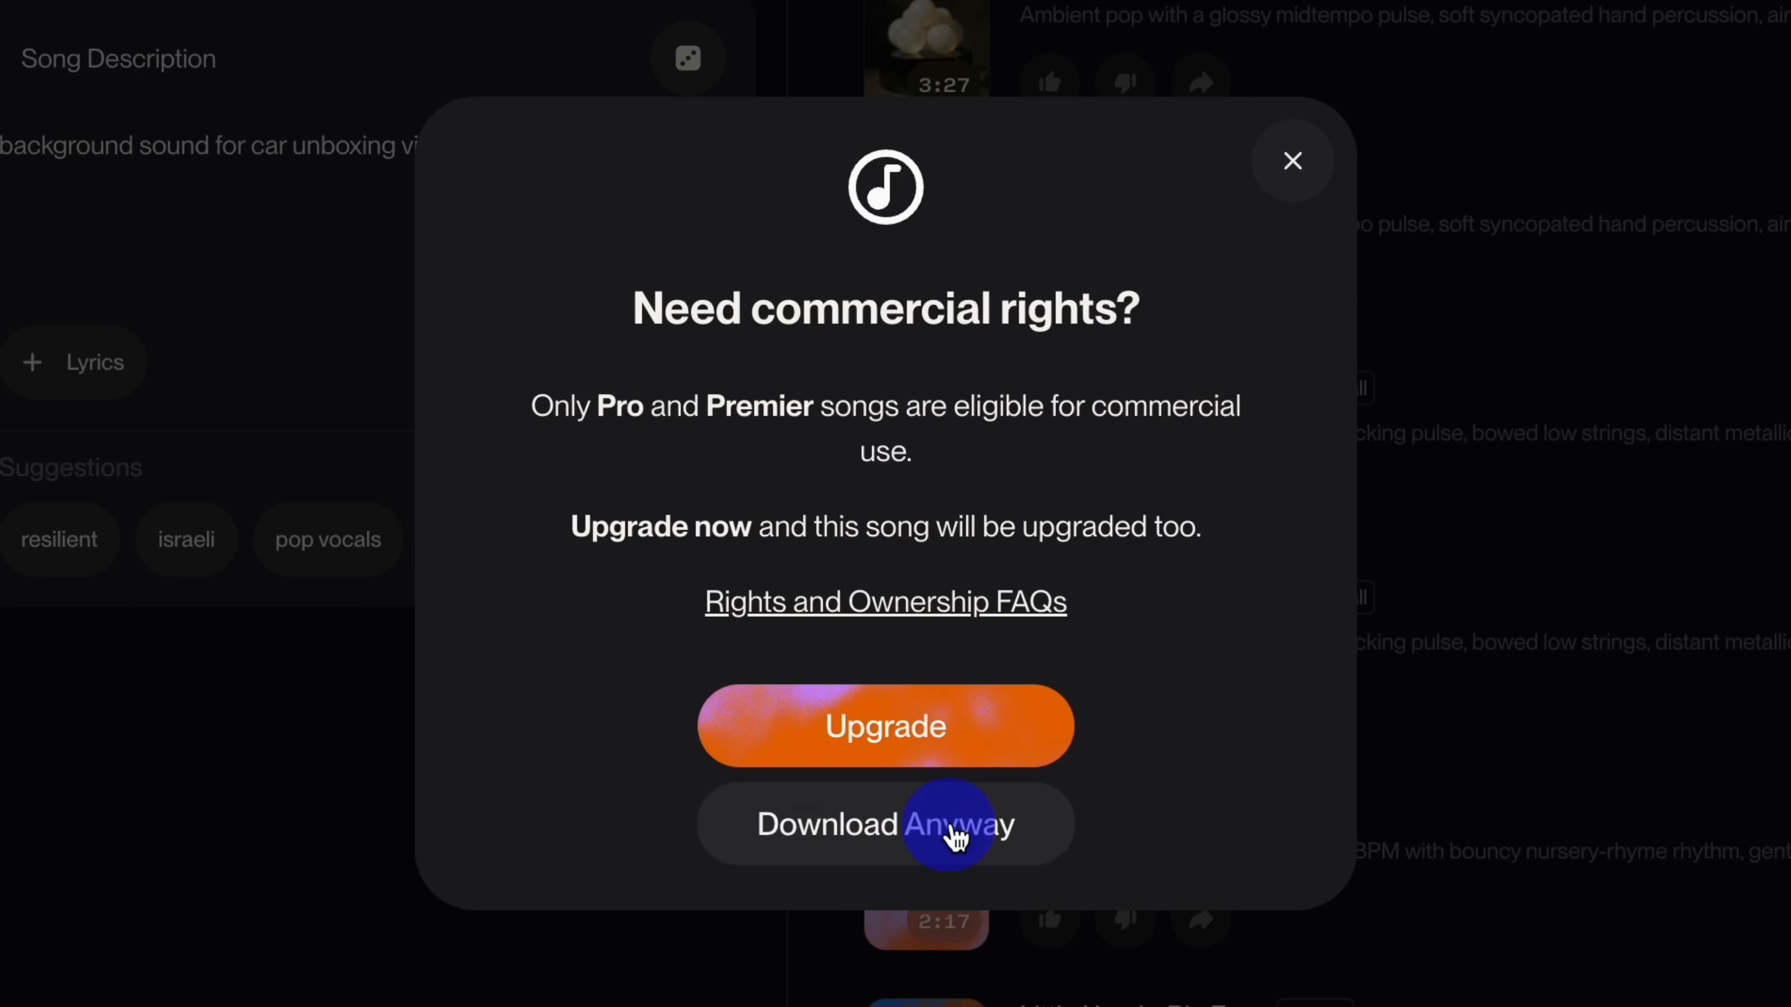
pyautogui.click(890, 836)
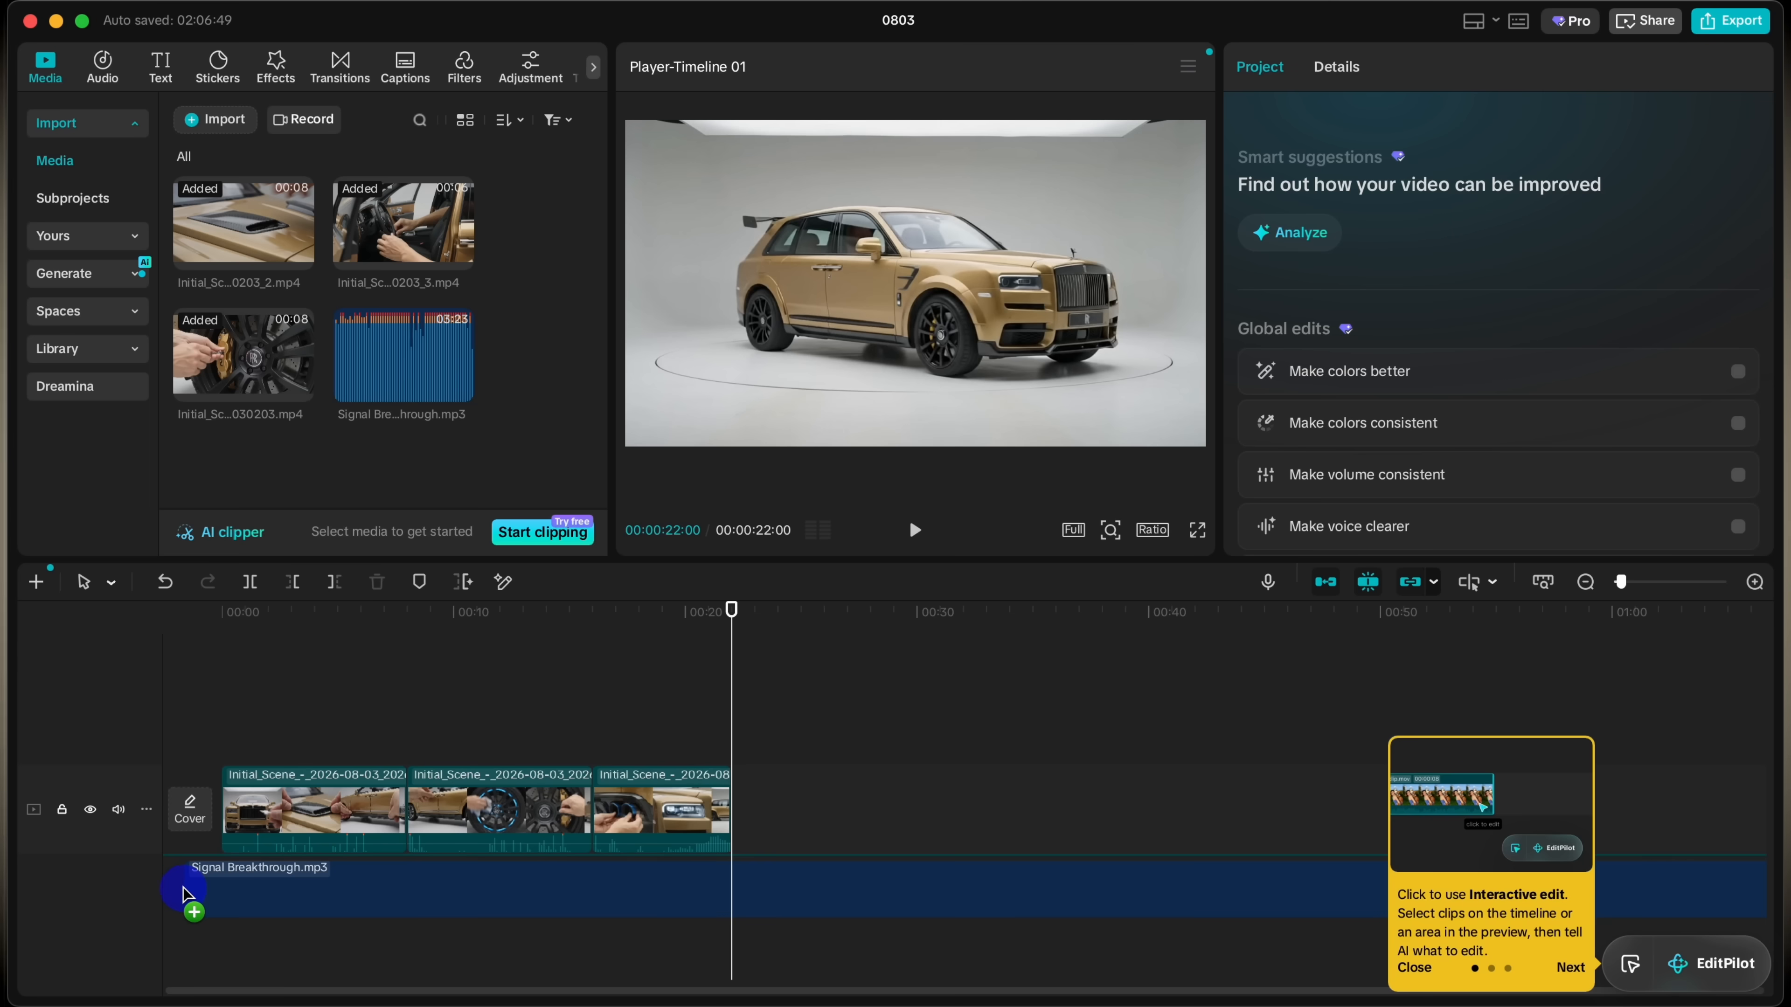
# Step: In CapCut, place Signal Breakthrough.mp3 at the timeline start, cut it at the end of the video and set its volume to -16.6 dB
pyautogui.moveTo(185, 895); pyautogui.dragTo(201, 890)
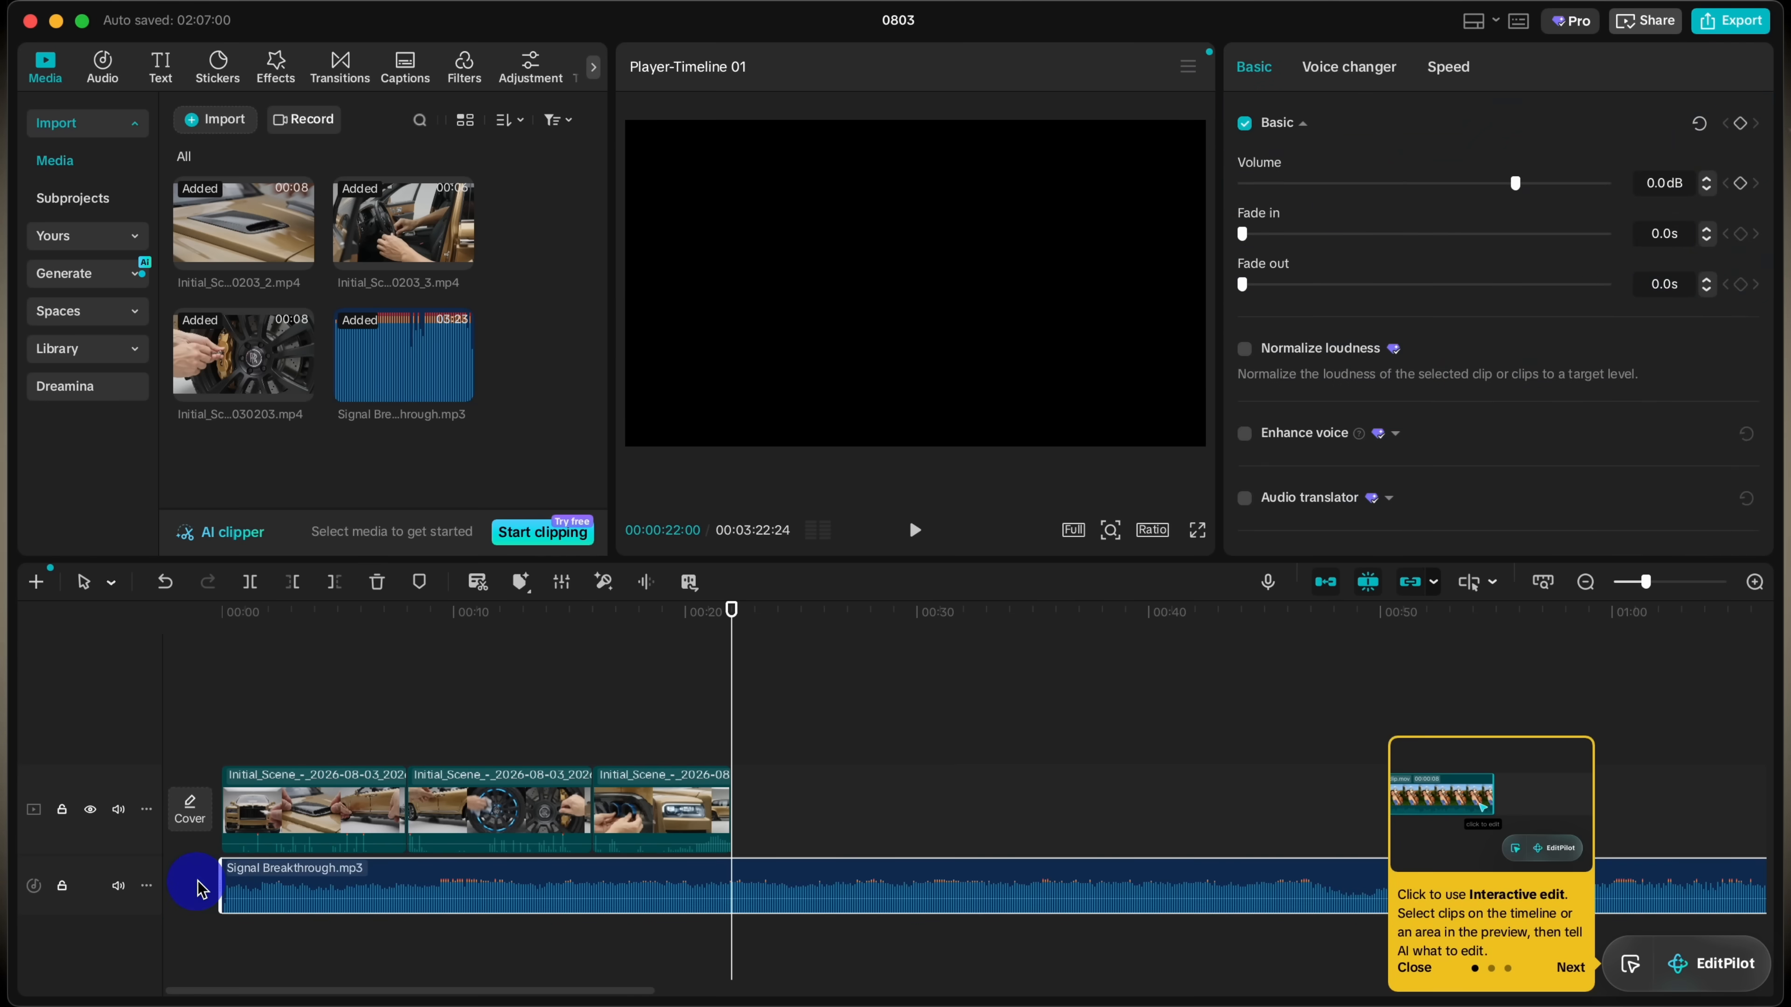
pyautogui.click(696, 813)
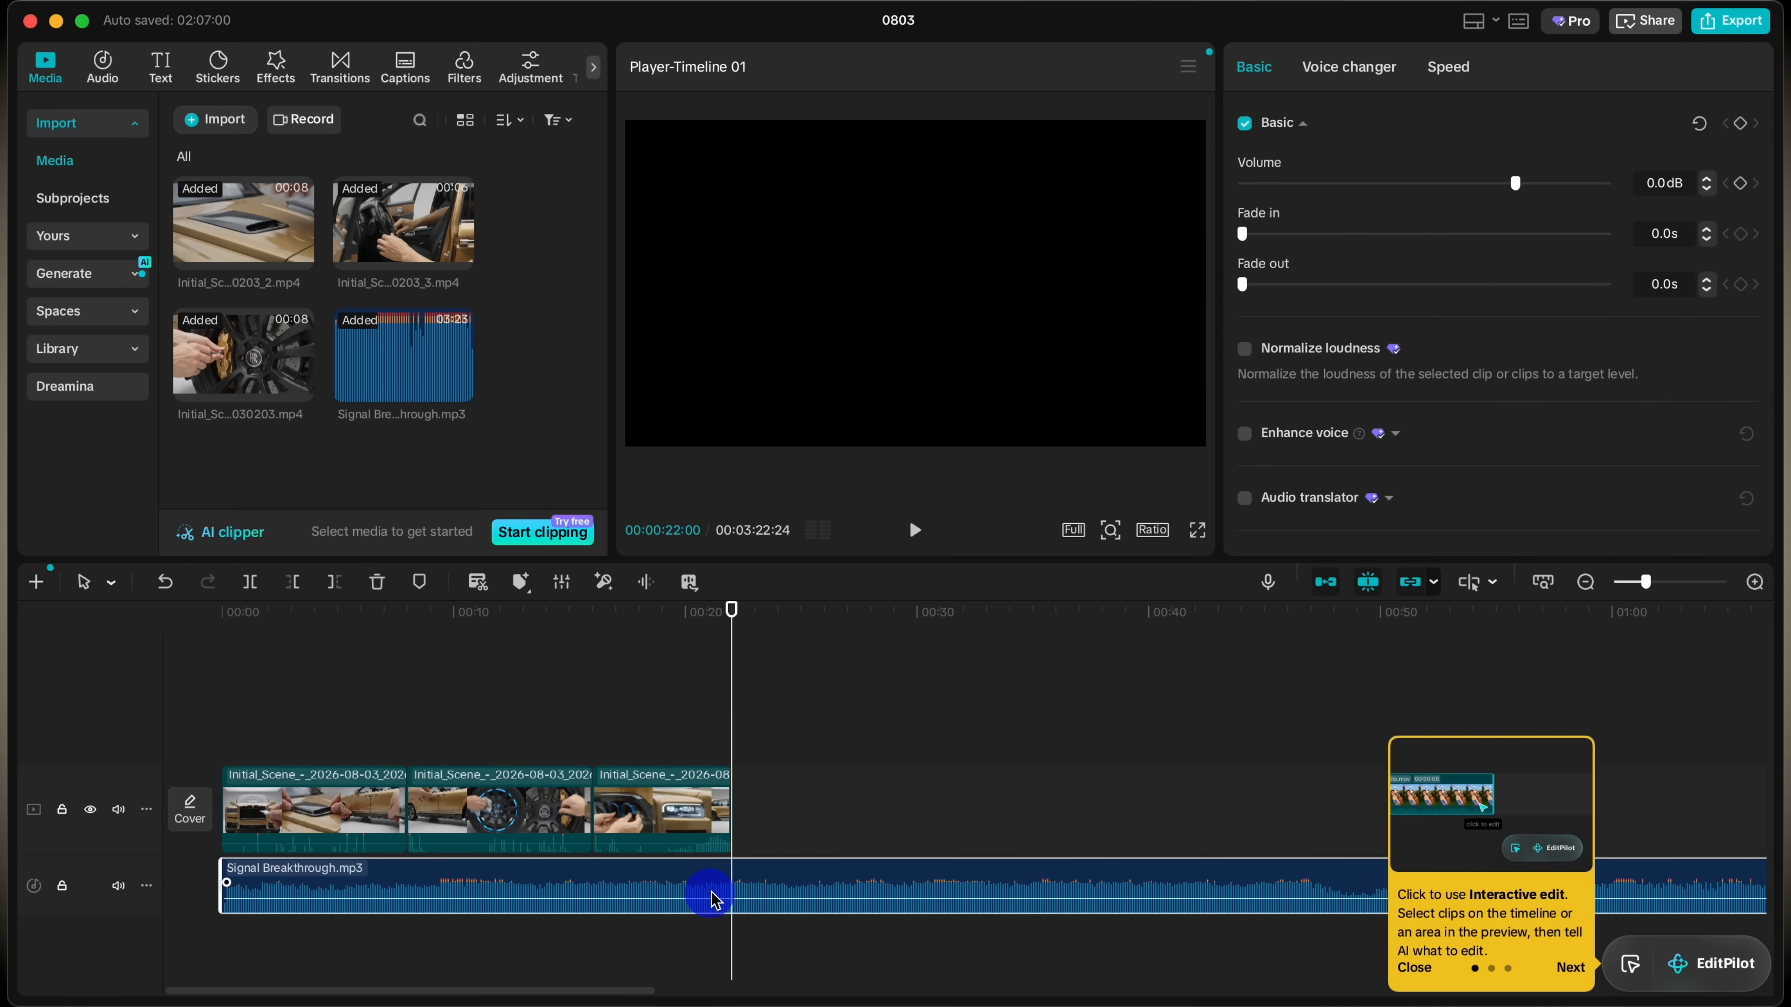
pyautogui.click(333, 583)
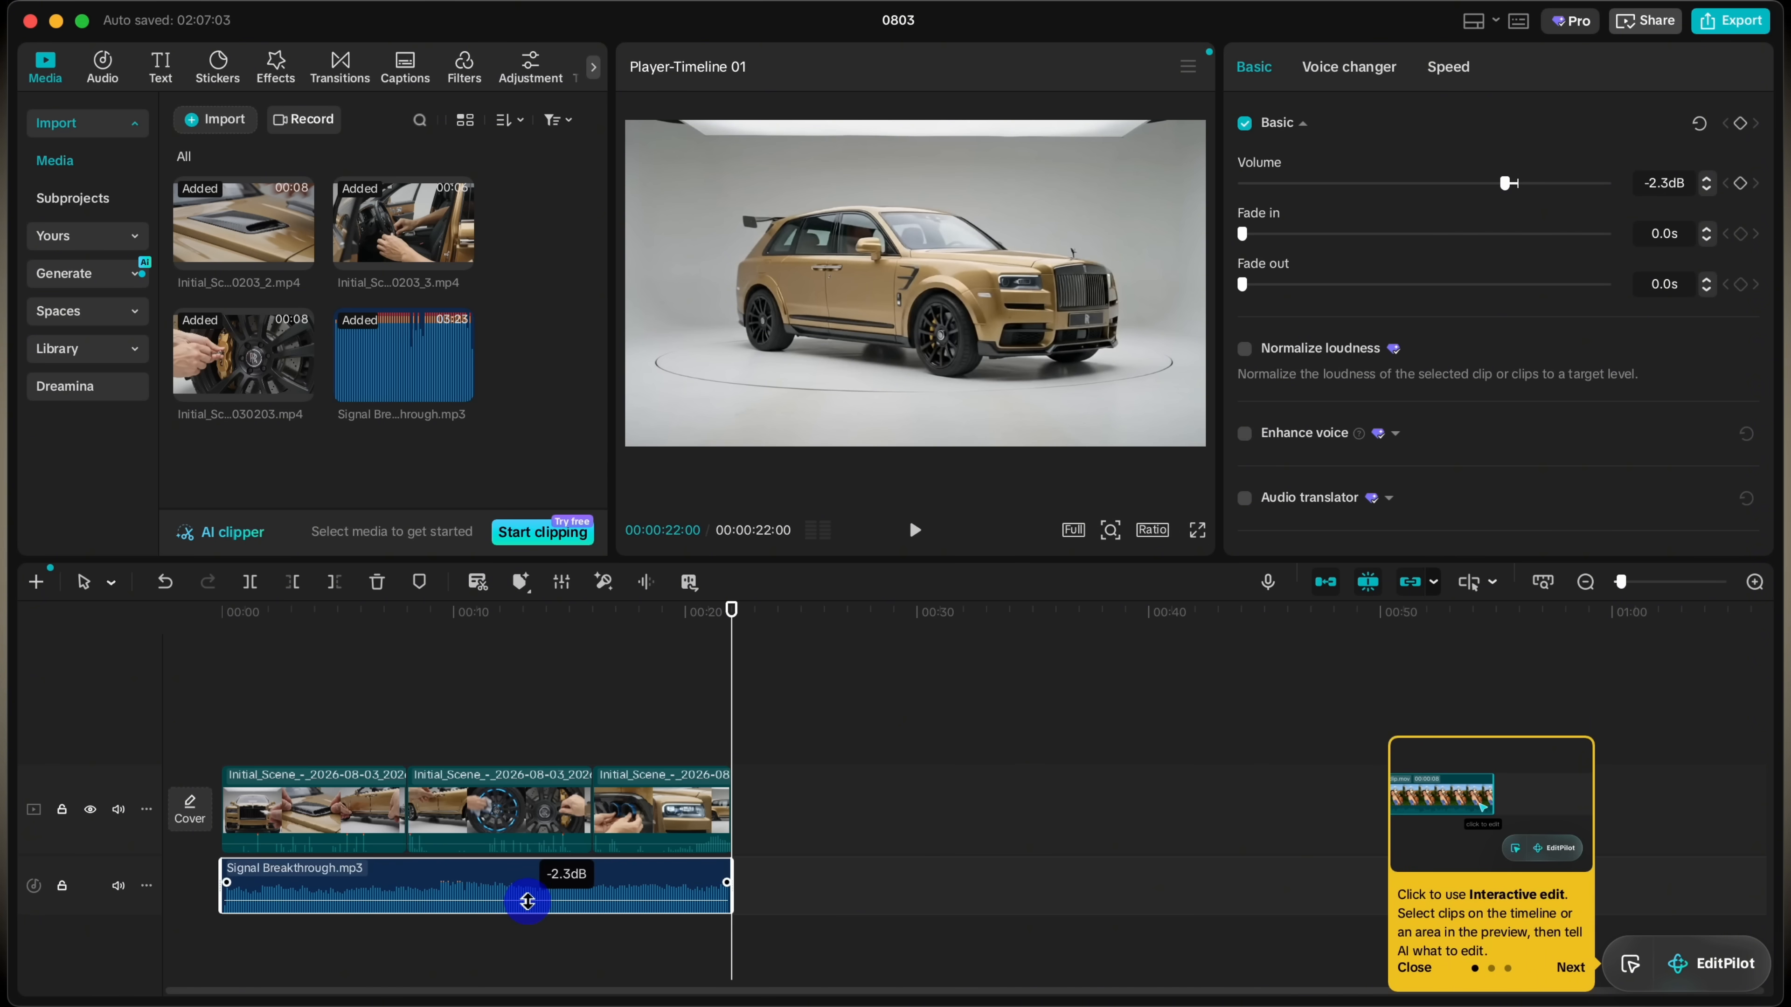
pyautogui.moveTo(528, 901); pyautogui.dragTo(529, 908)
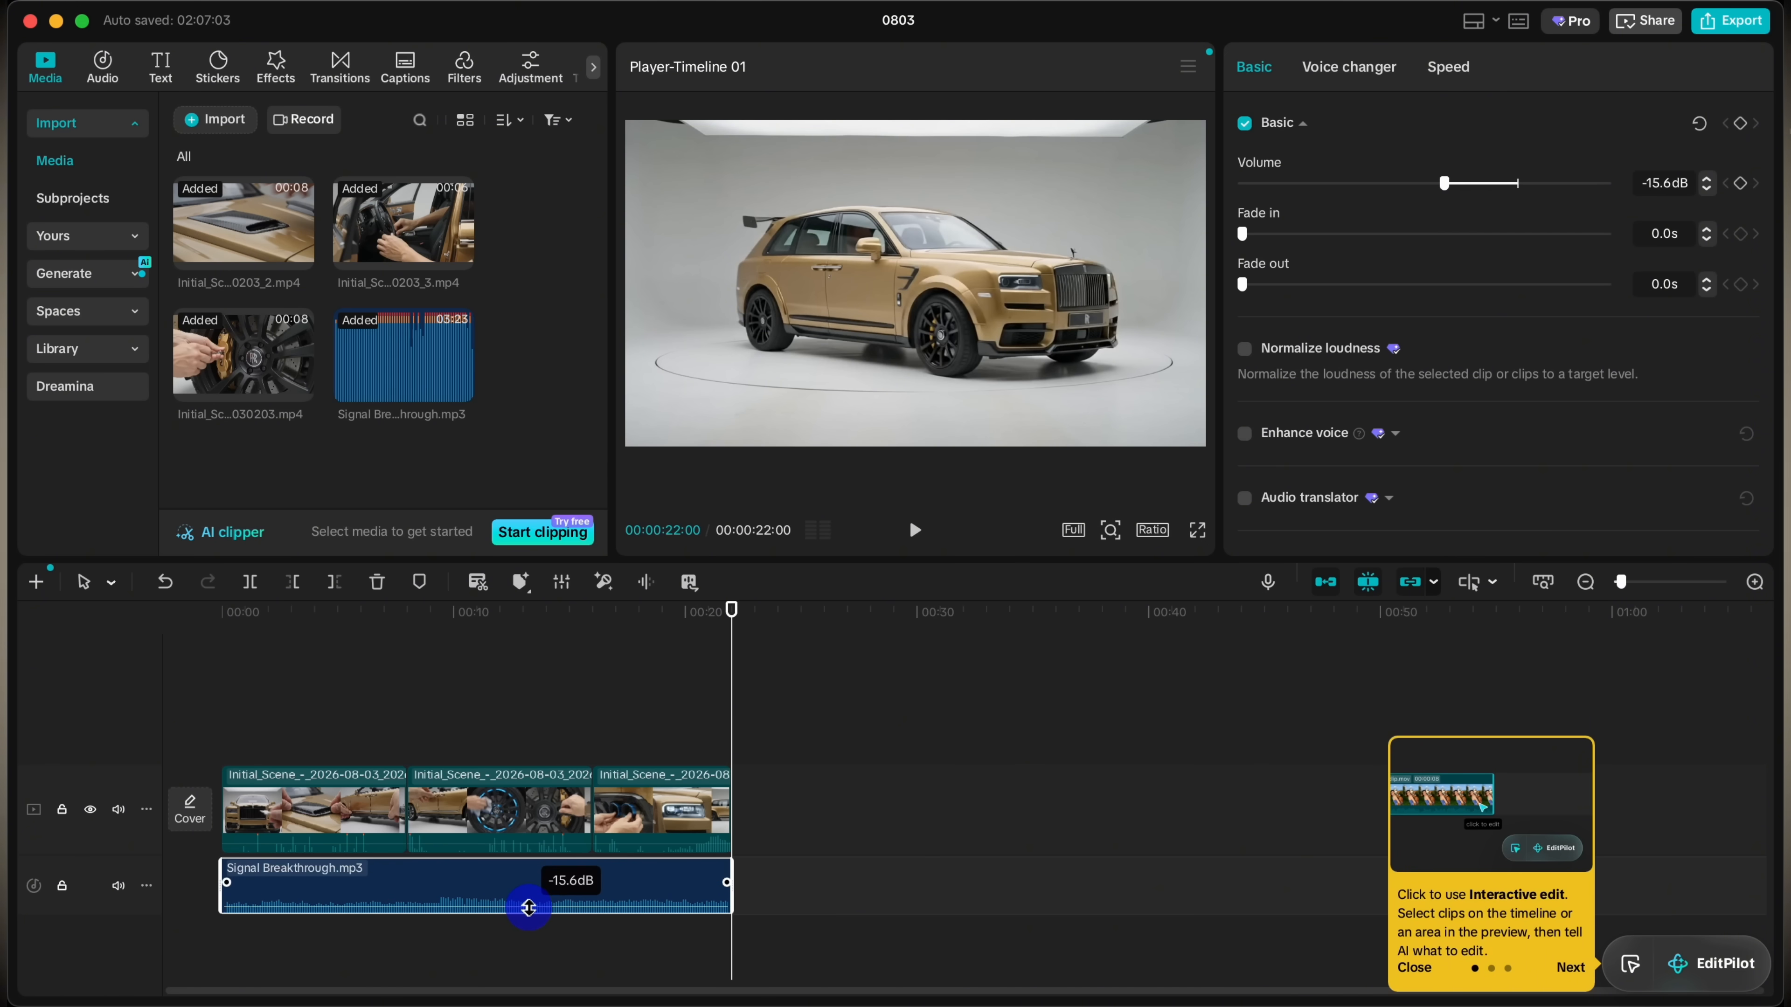
pyautogui.click(381, 721)
pyautogui.moveTo(381, 723); pyautogui.dragTo(257, 797)
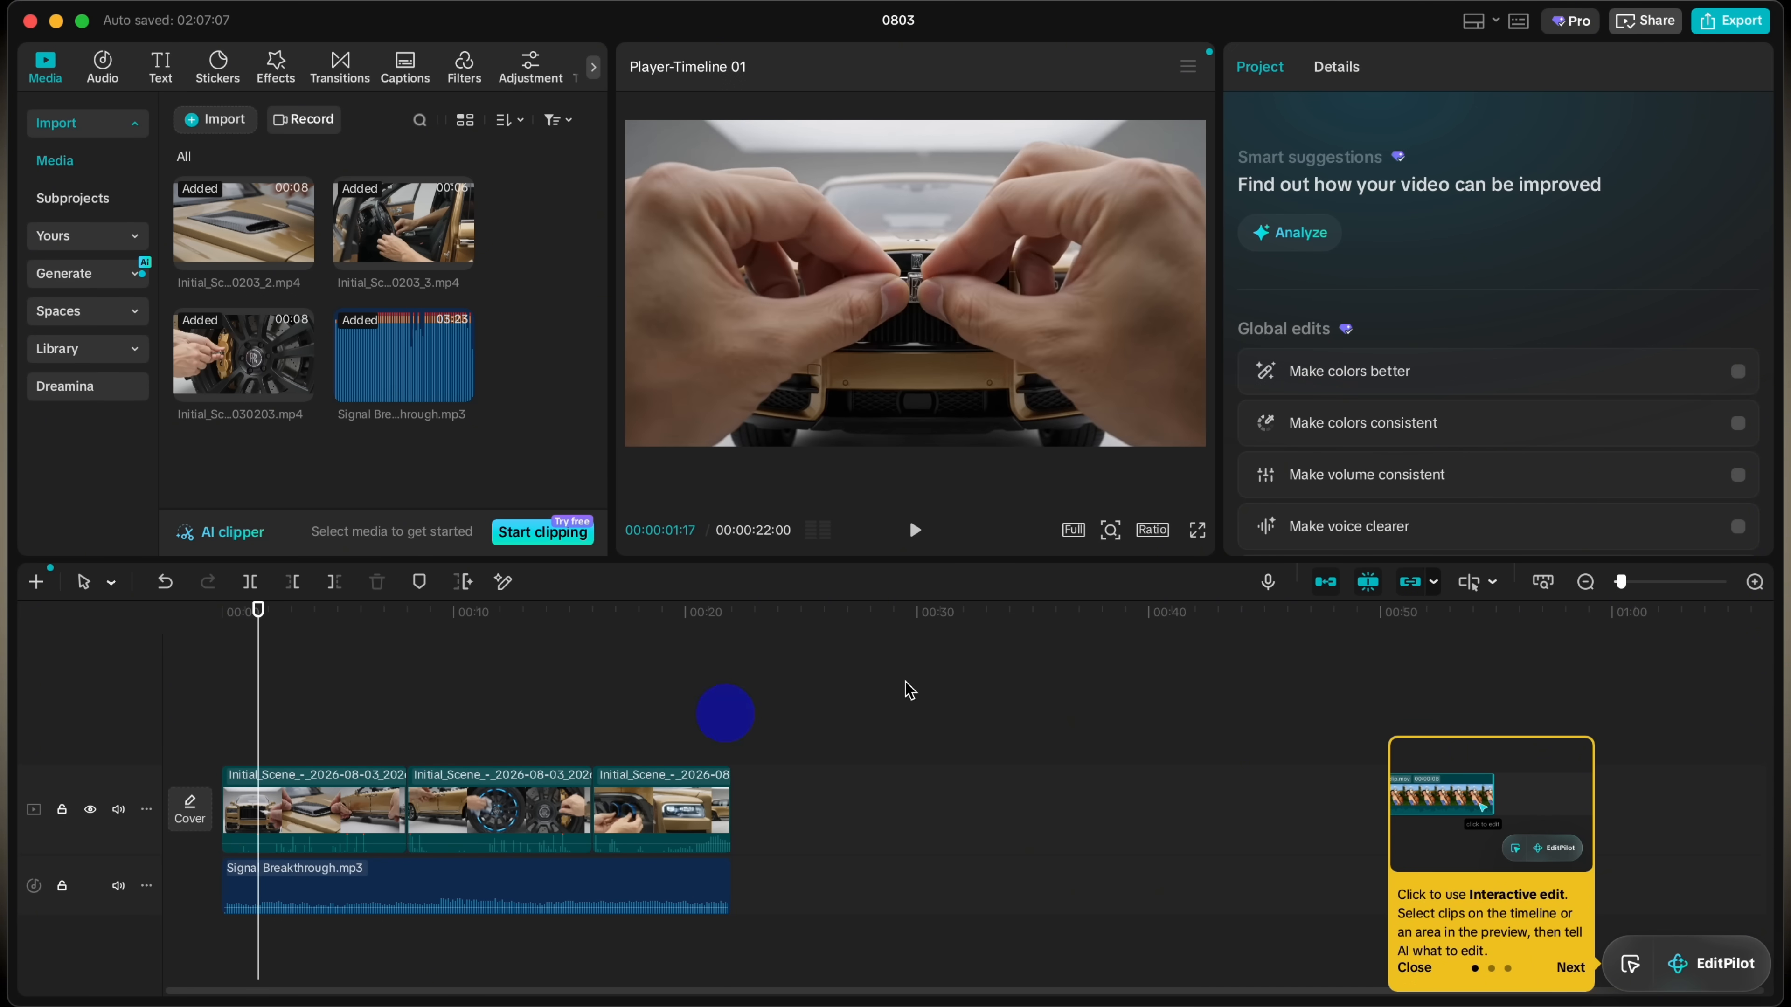
# Step: Open the export settings for the finished video and replace its file name with one beginning "rol"
pyautogui.click(1722, 21)
pyautogui.moveTo(1095, 235); pyautogui.dragTo(985, 233)
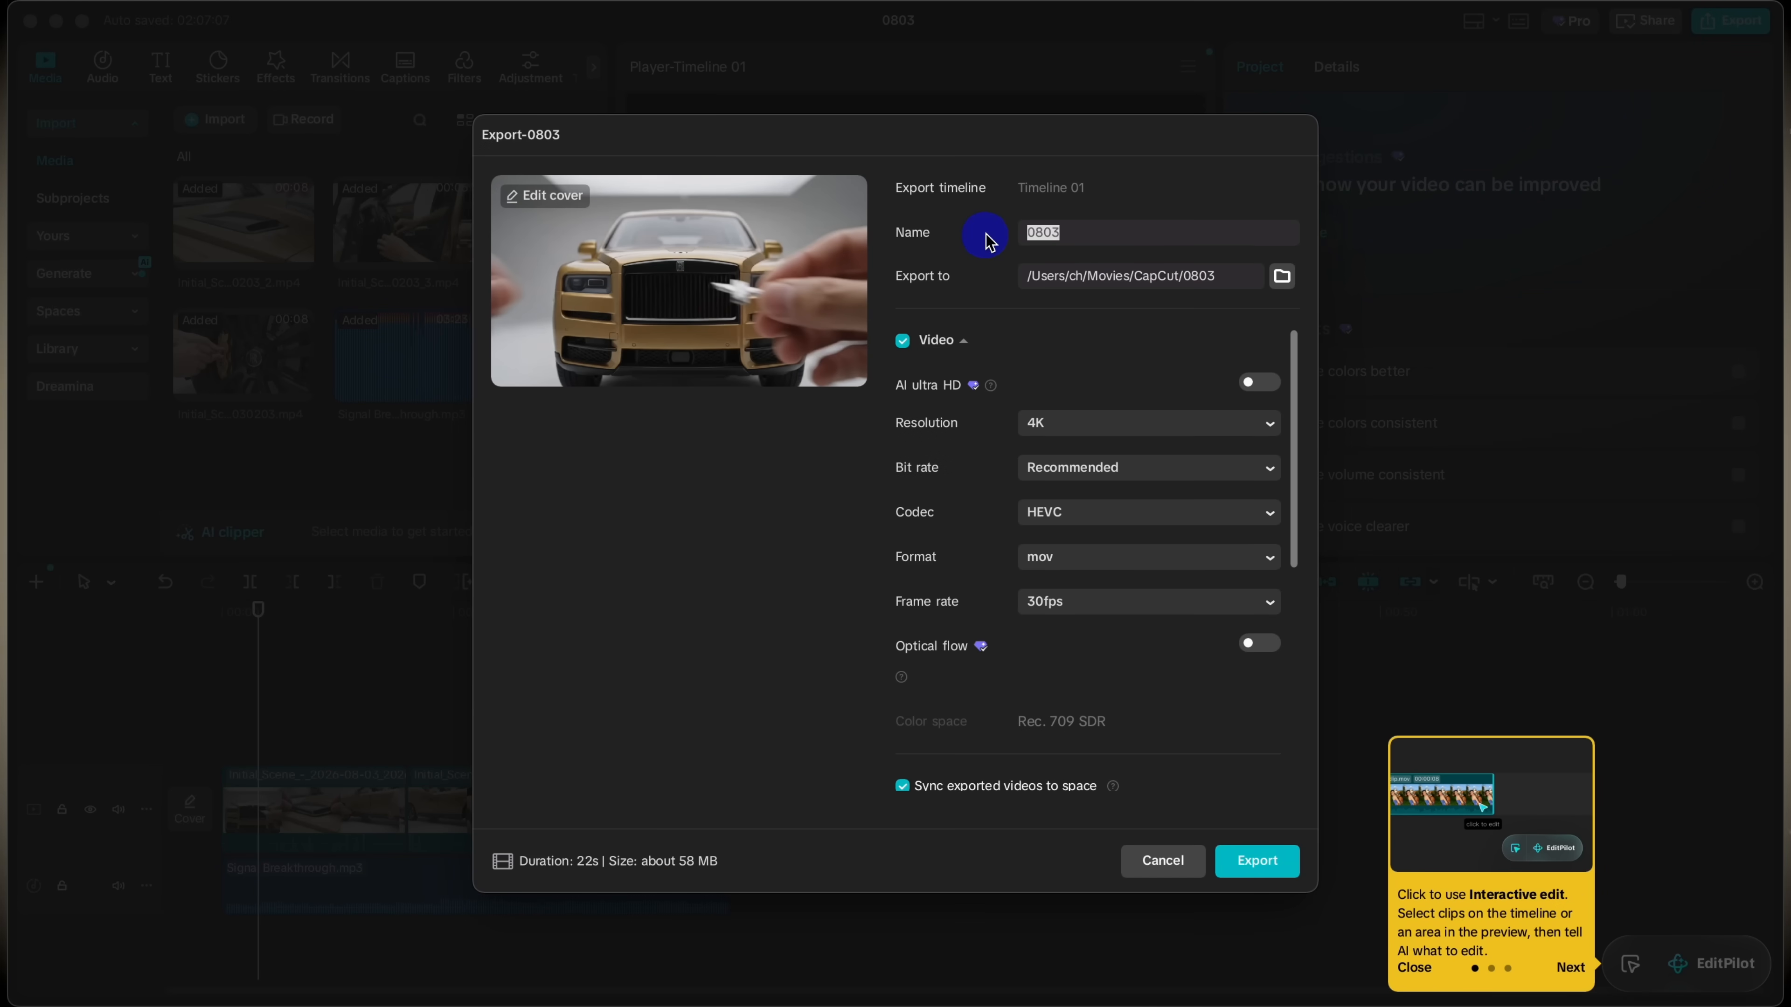
pyautogui.press('BackSpace')
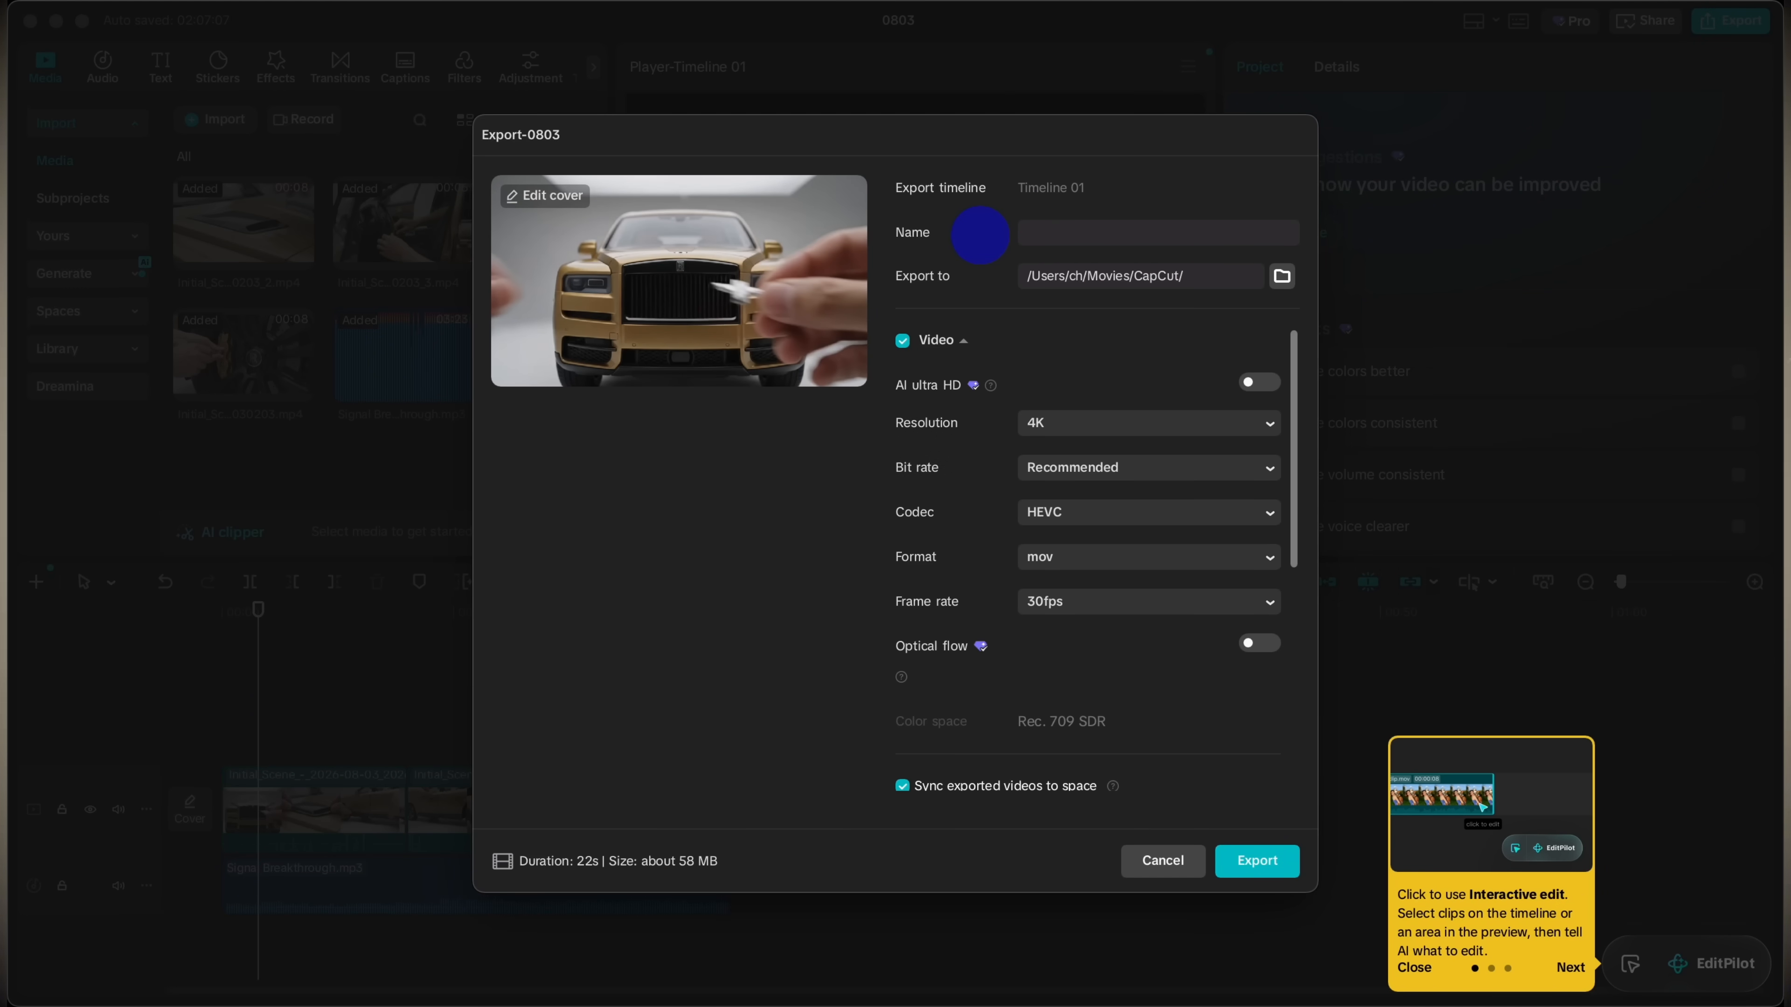
pyautogui.write('rol')
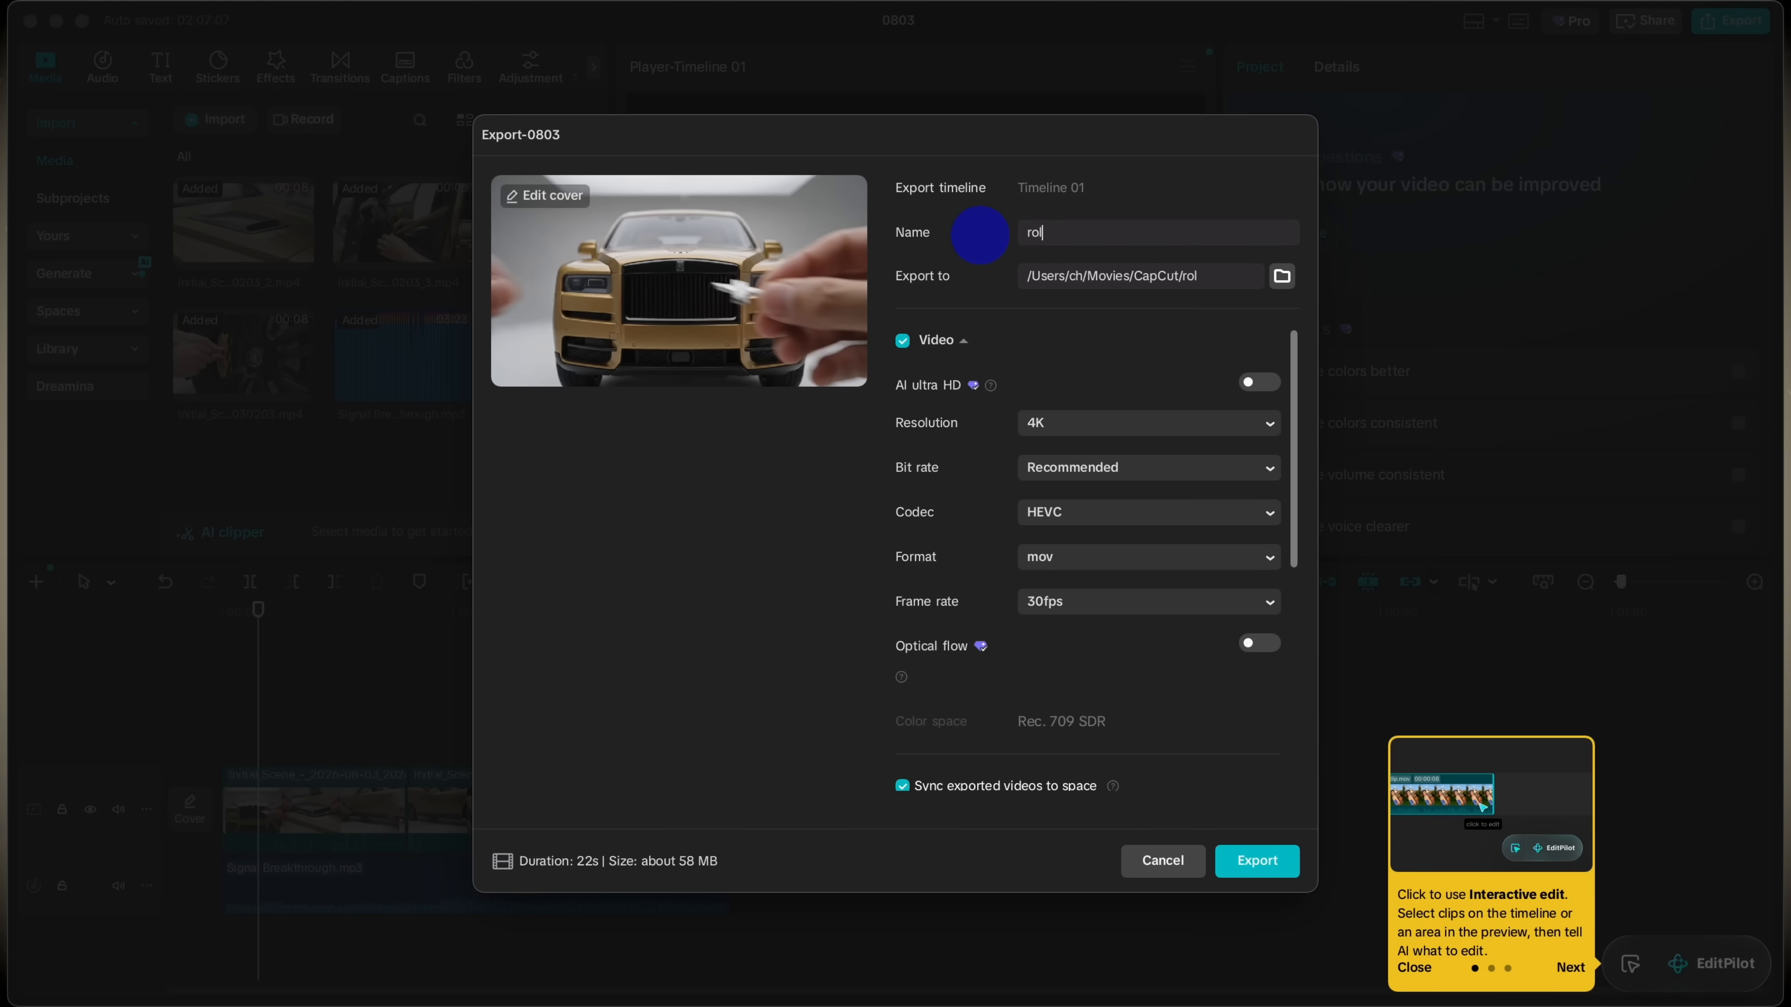